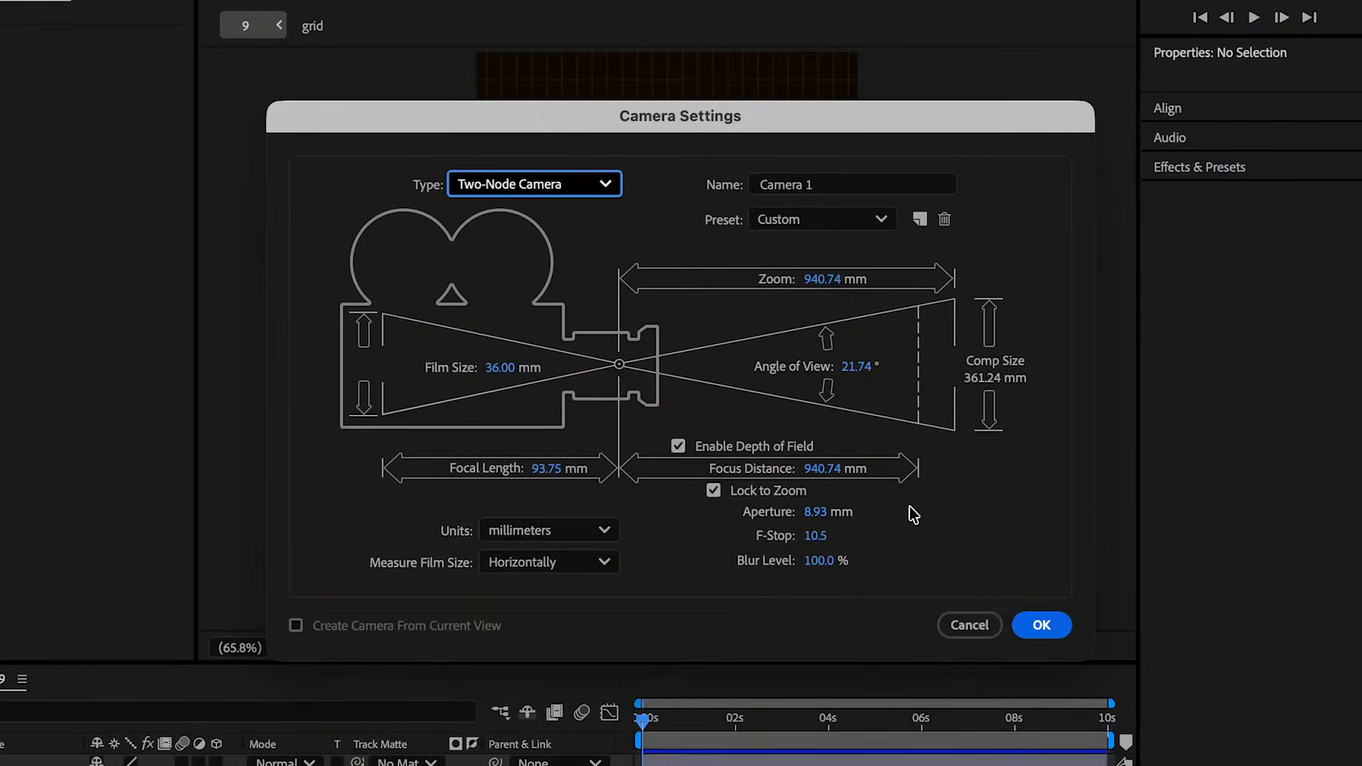
Create a two-node camera named Camera 1 with depth of field enabled and try moving it in the composition
{"action": "left_click", "coordinate": [1036, 633]}
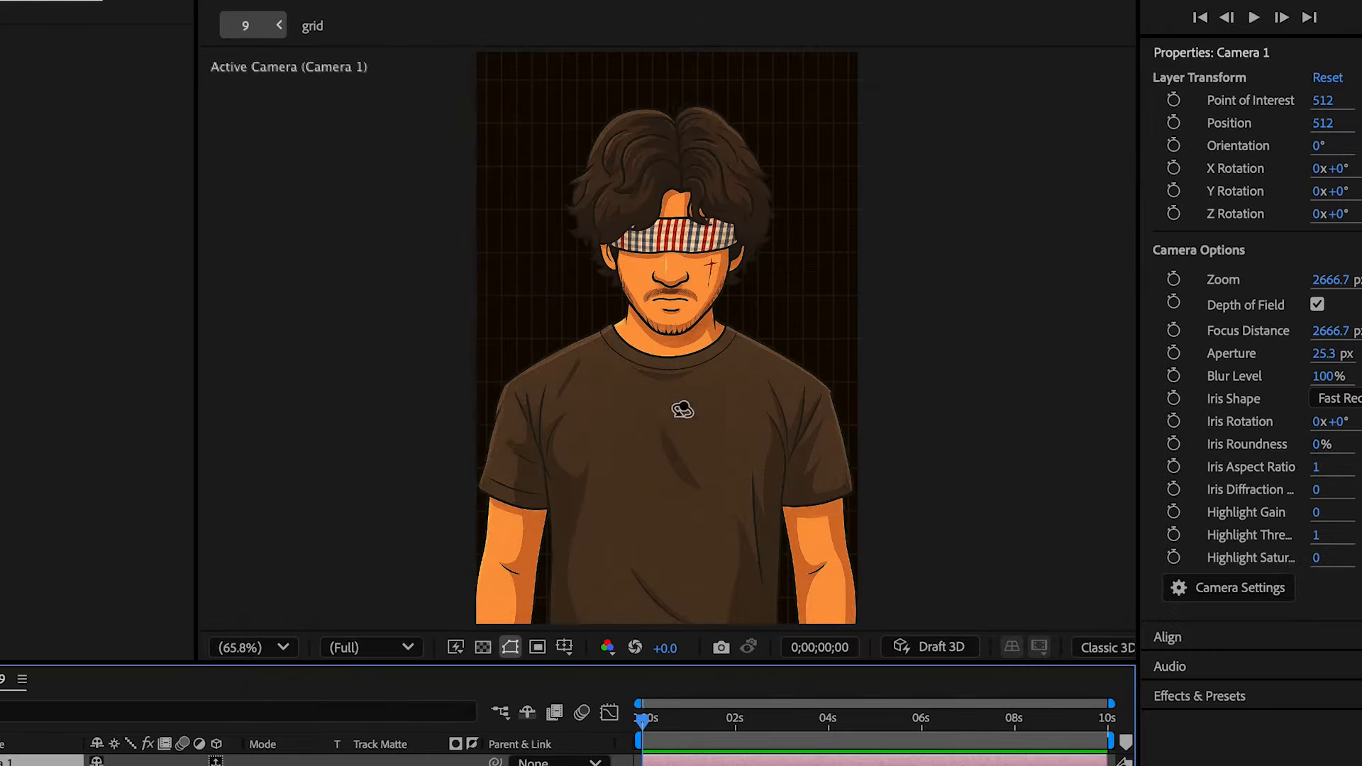
{"action": "left_click_drag", "start_coordinate": [684, 407], "coordinate": [667, 370]}
{"action": "left_click_drag", "start_coordinate": [879, 387], "coordinate": [991, 381]}
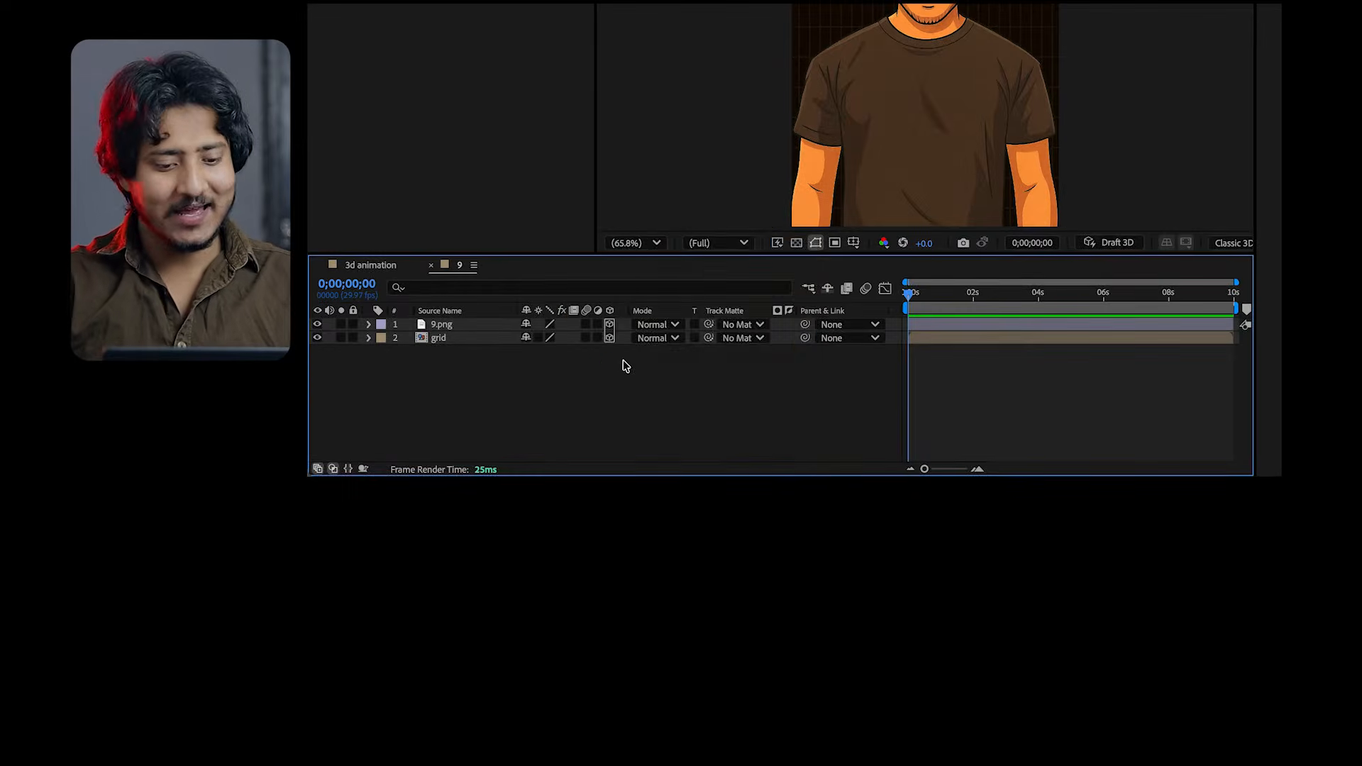
Start a new camera layer in composition 9 and set its type to One-Node Camera
{"action": "right_click", "coordinate": [408, 636]}
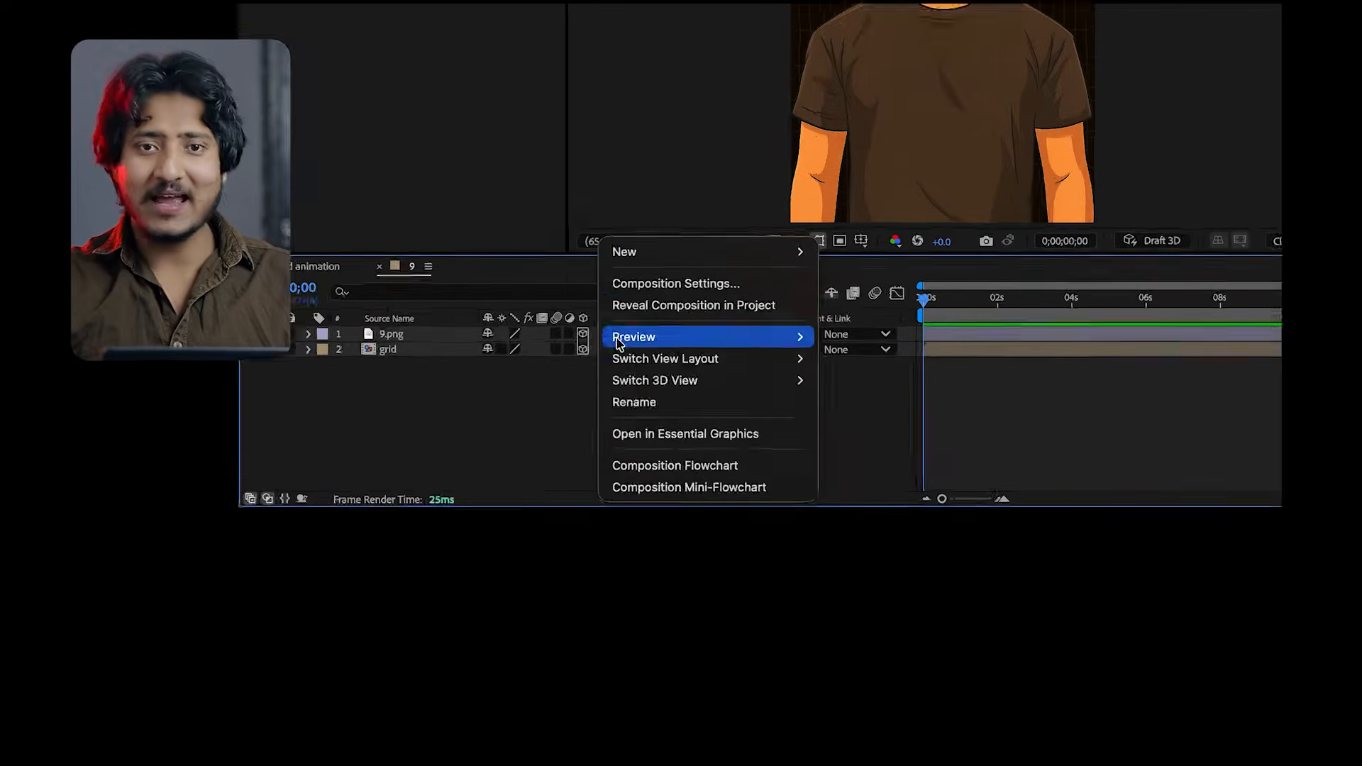
{"action": "mouse_move", "coordinate": [649, 252]}
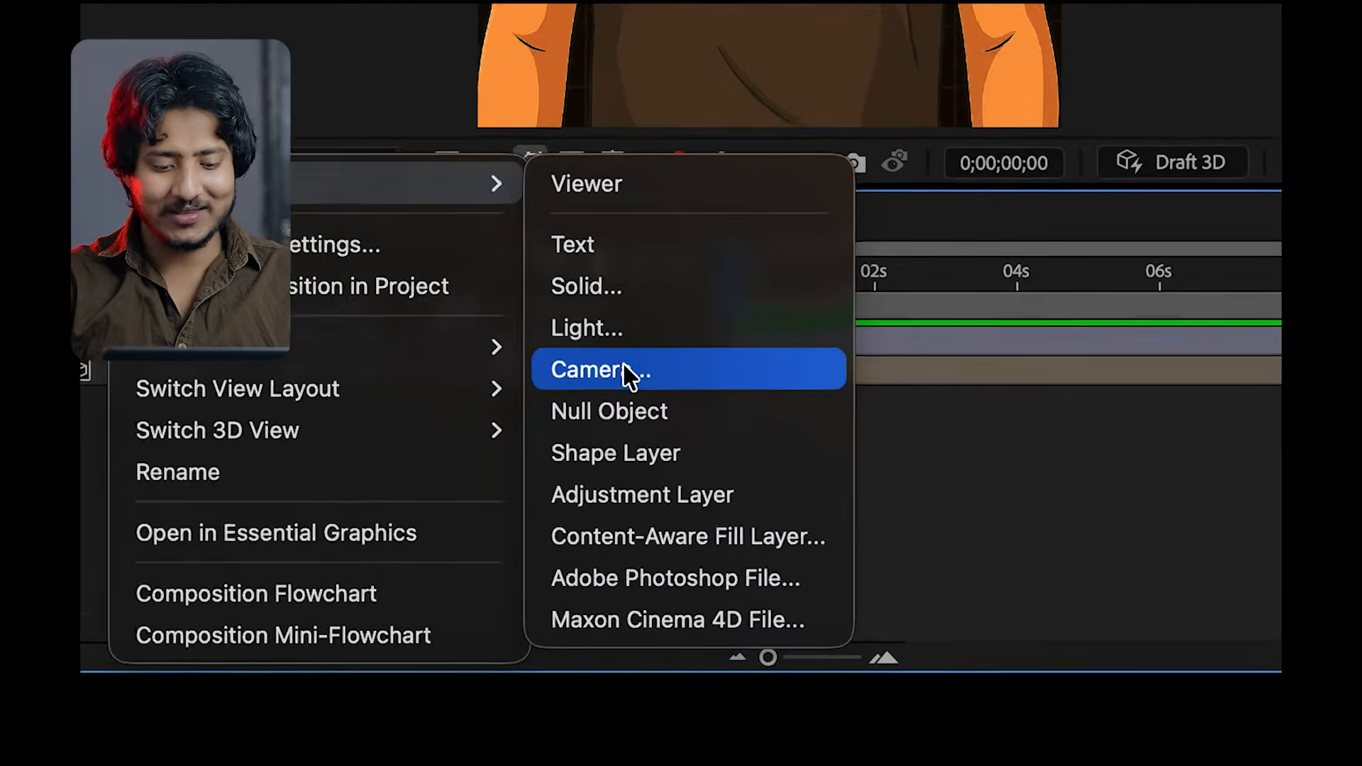
{"action": "left_click", "coordinate": [624, 369]}
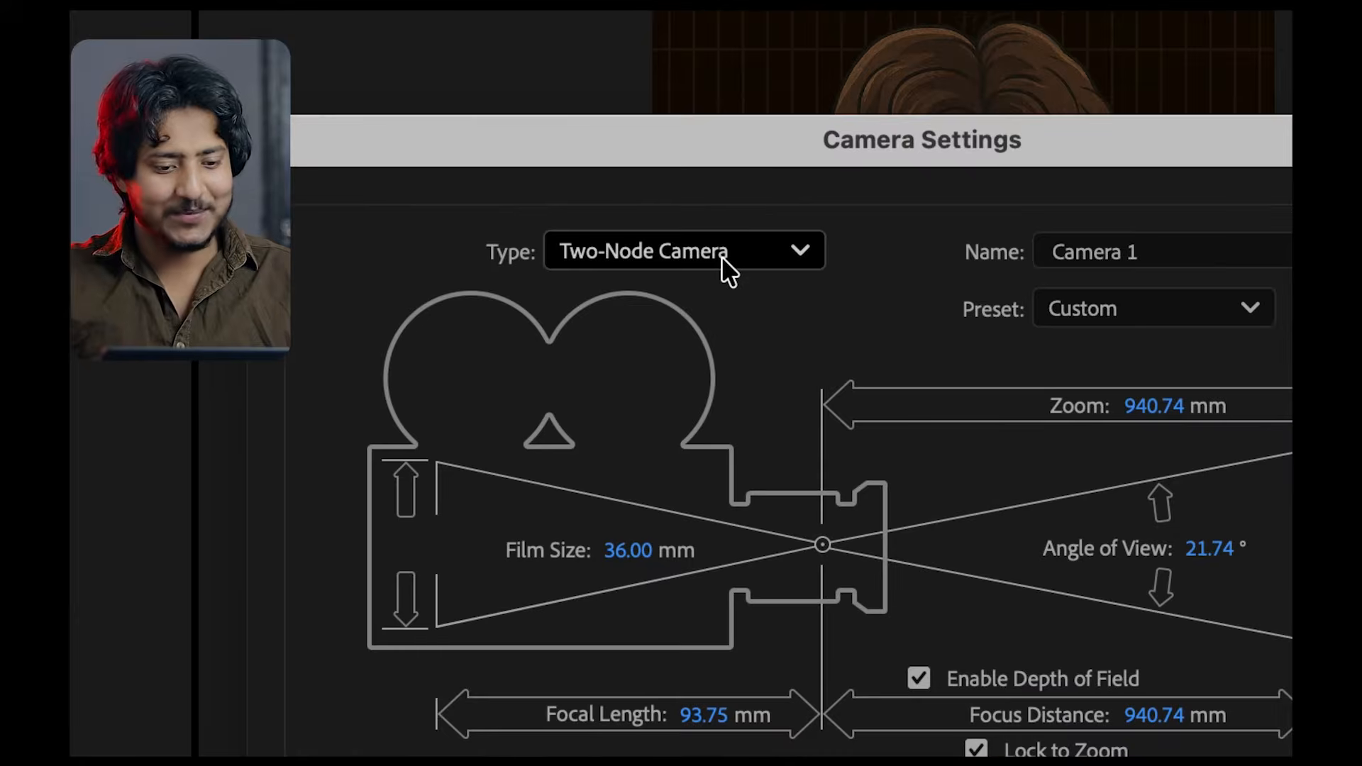
{"action": "left_click", "coordinate": [698, 235]}
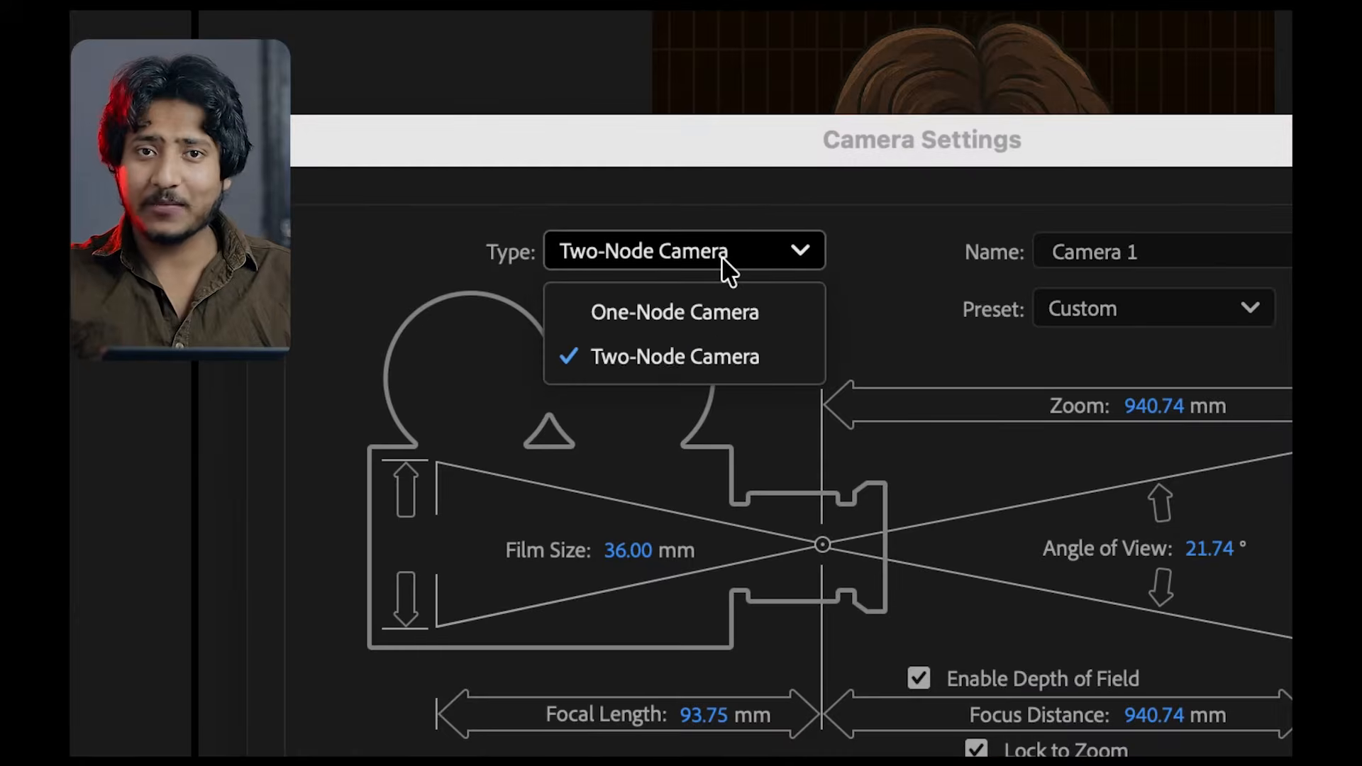
{"action": "left_click", "coordinate": [693, 306]}
{"action": "left_click", "coordinate": [692, 255]}
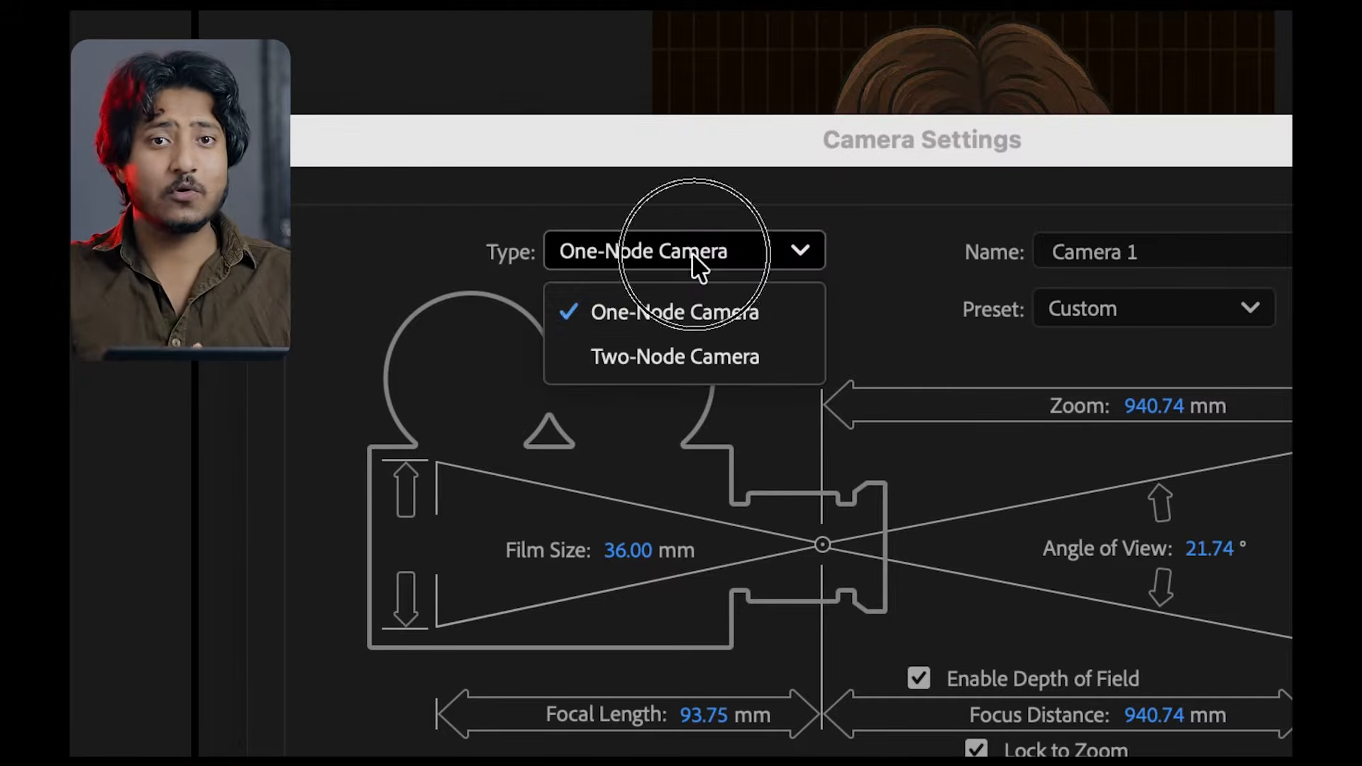
{"action": "left_click", "coordinate": [680, 358]}
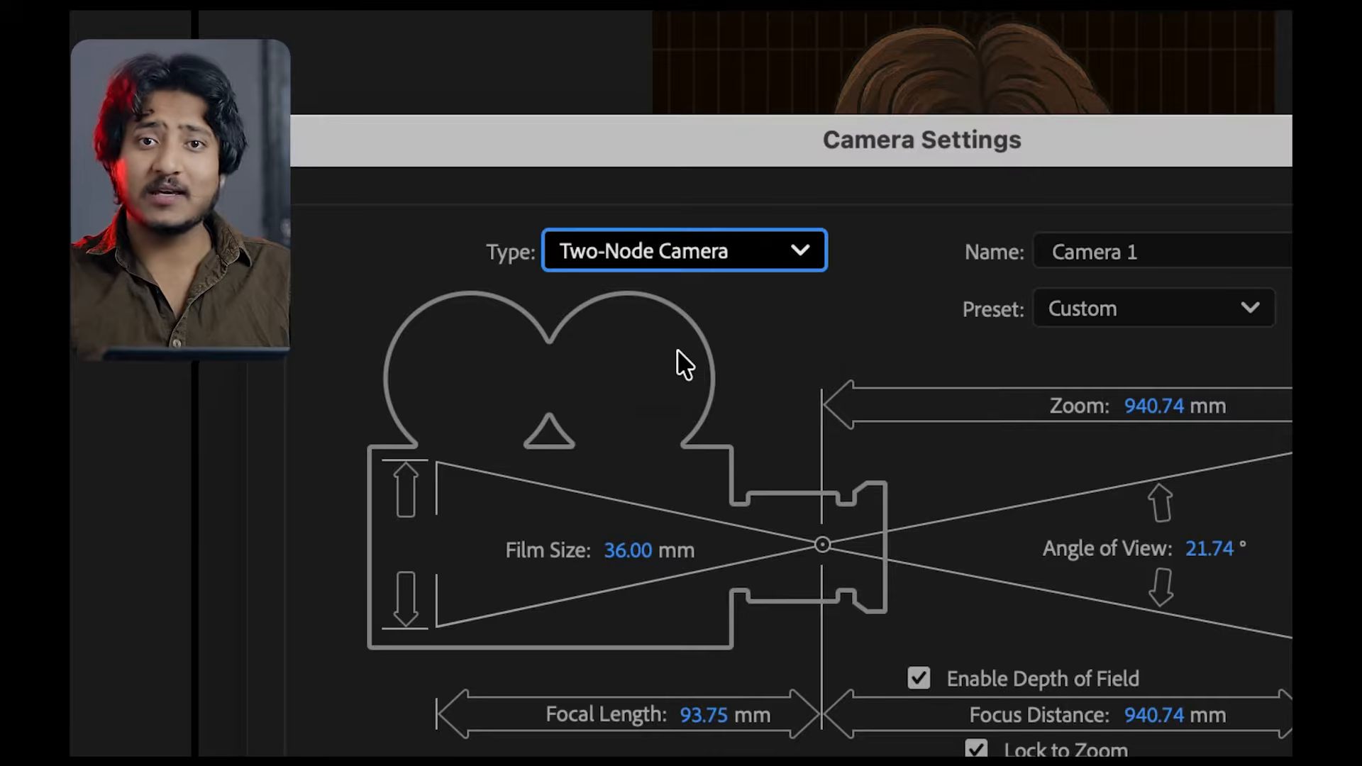
{"action": "left_click", "coordinate": [687, 250]}
{"action": "left_click", "coordinate": [674, 312]}
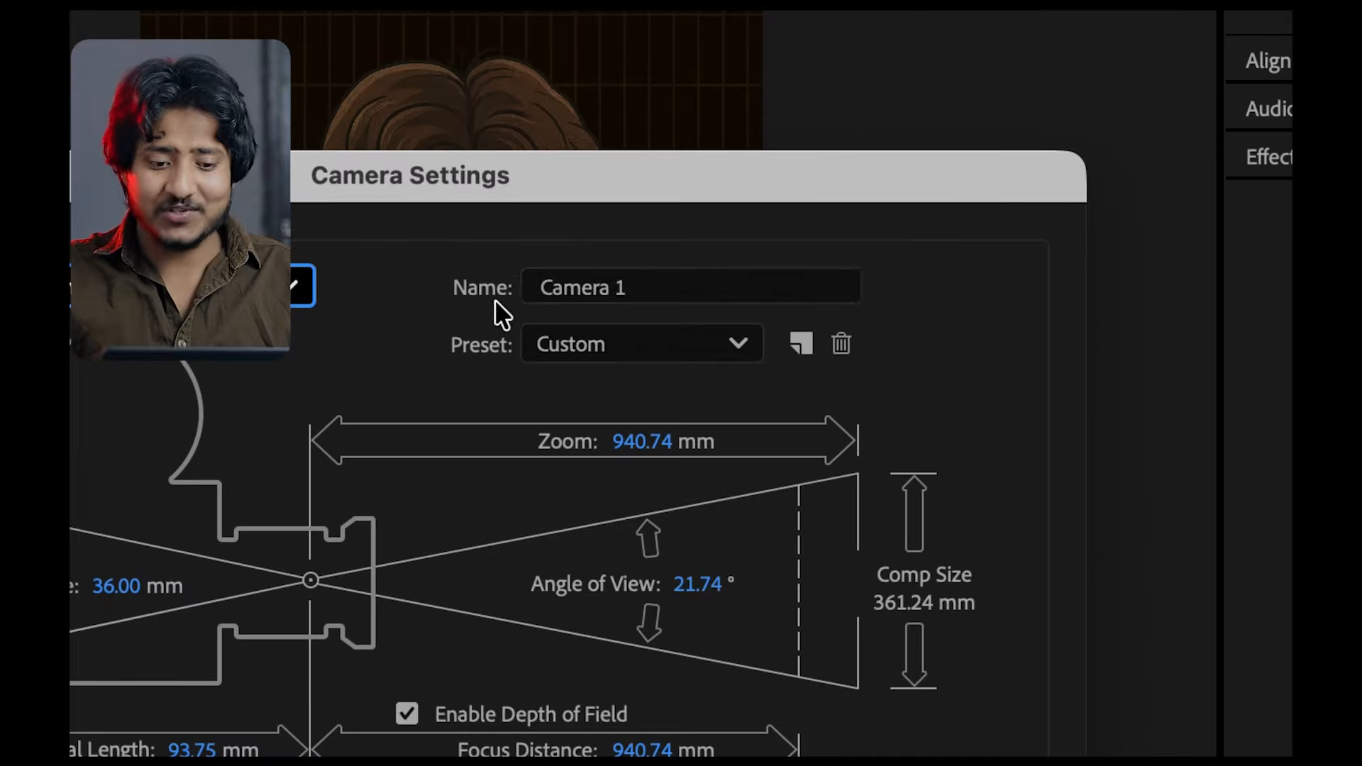
Name the new camera "clip 1"
{"action": "left_click", "coordinate": [1160, 248]}
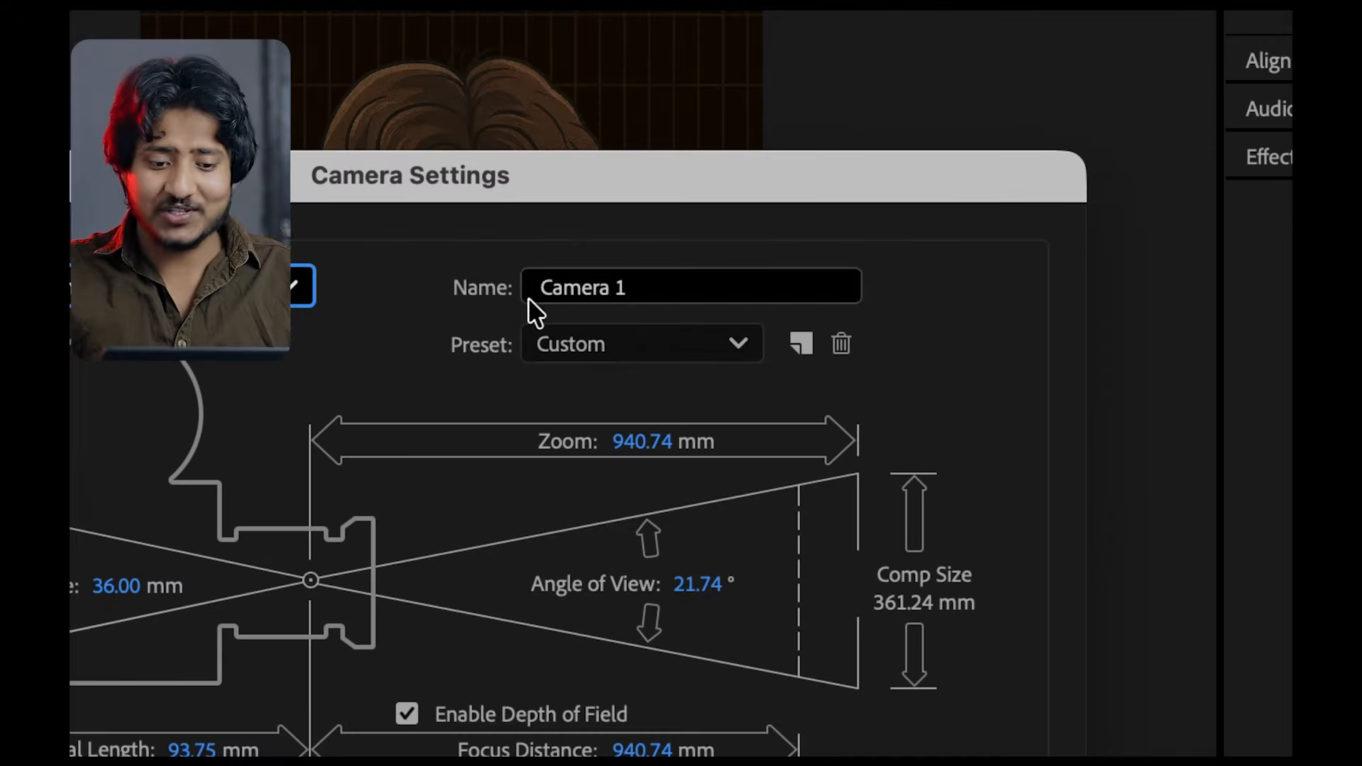
{"action": "type", "text": "clip"}
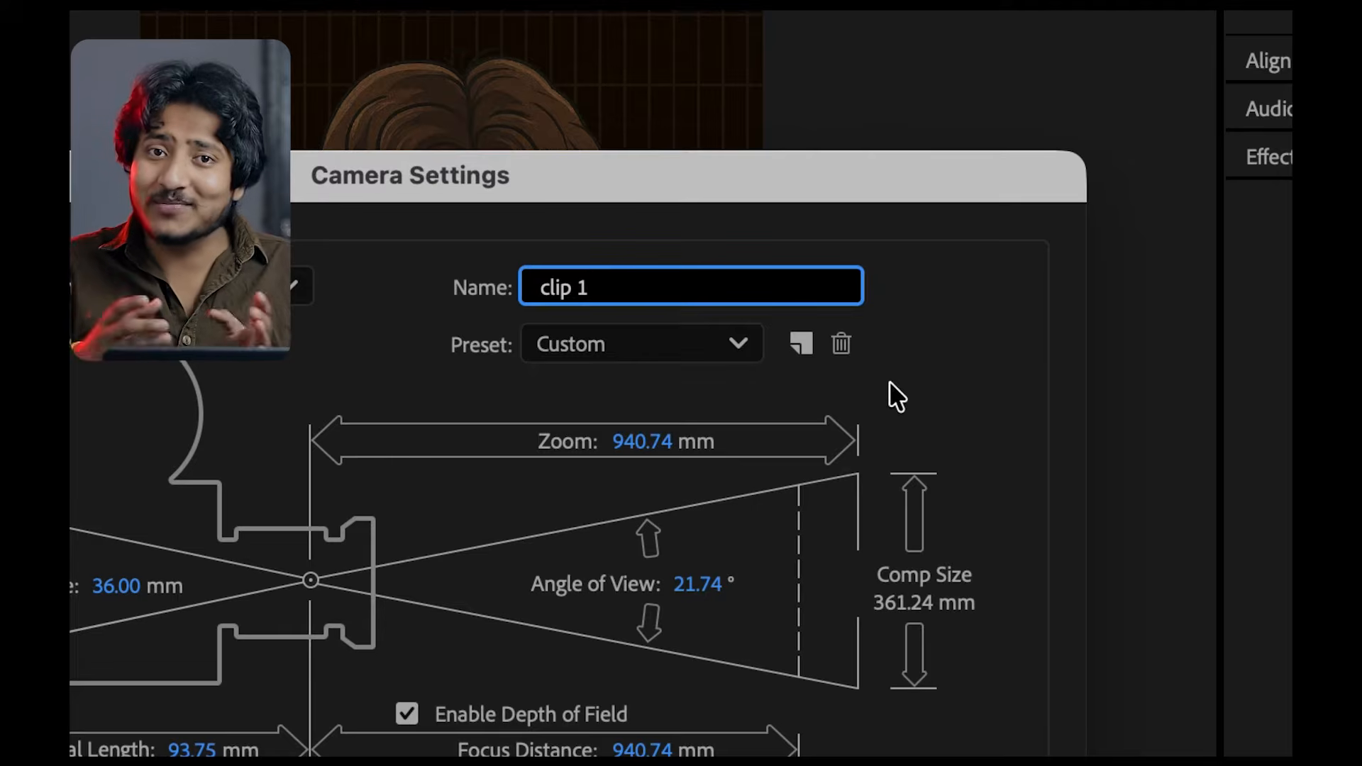
{"action": "left_click", "coordinate": [977, 353]}
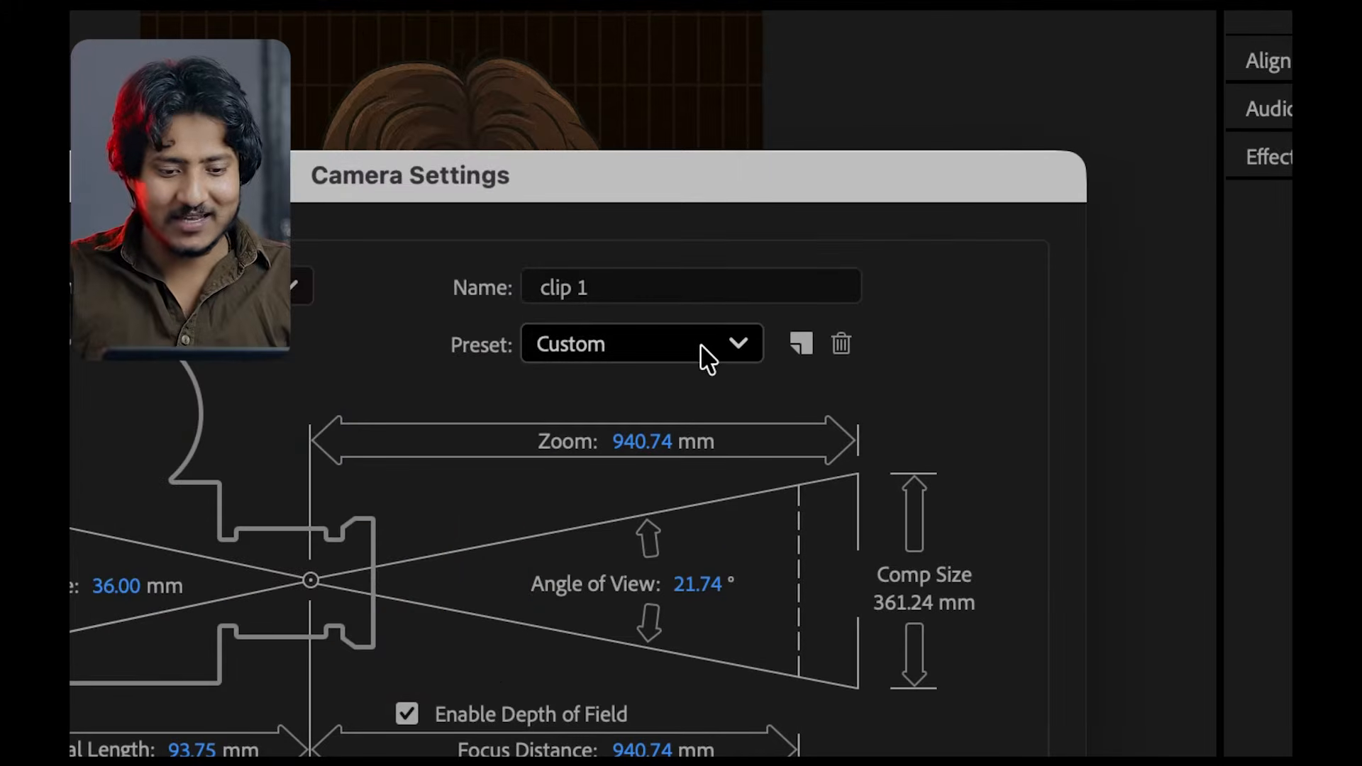
Apply the 50mm preset to the camera, keep Enable Depth of Field on and create it
{"action": "left_click", "coordinate": [700, 351]}
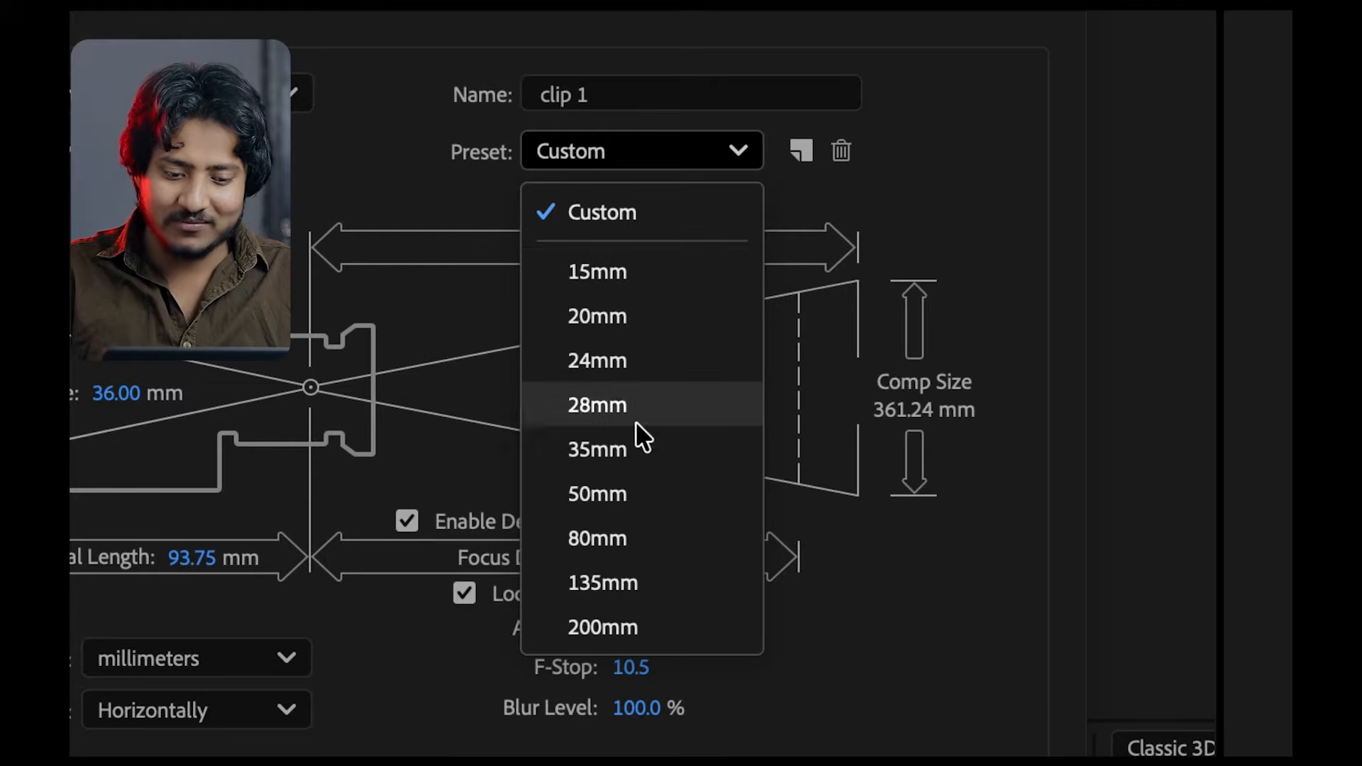
{"action": "left_click", "coordinate": [635, 494]}
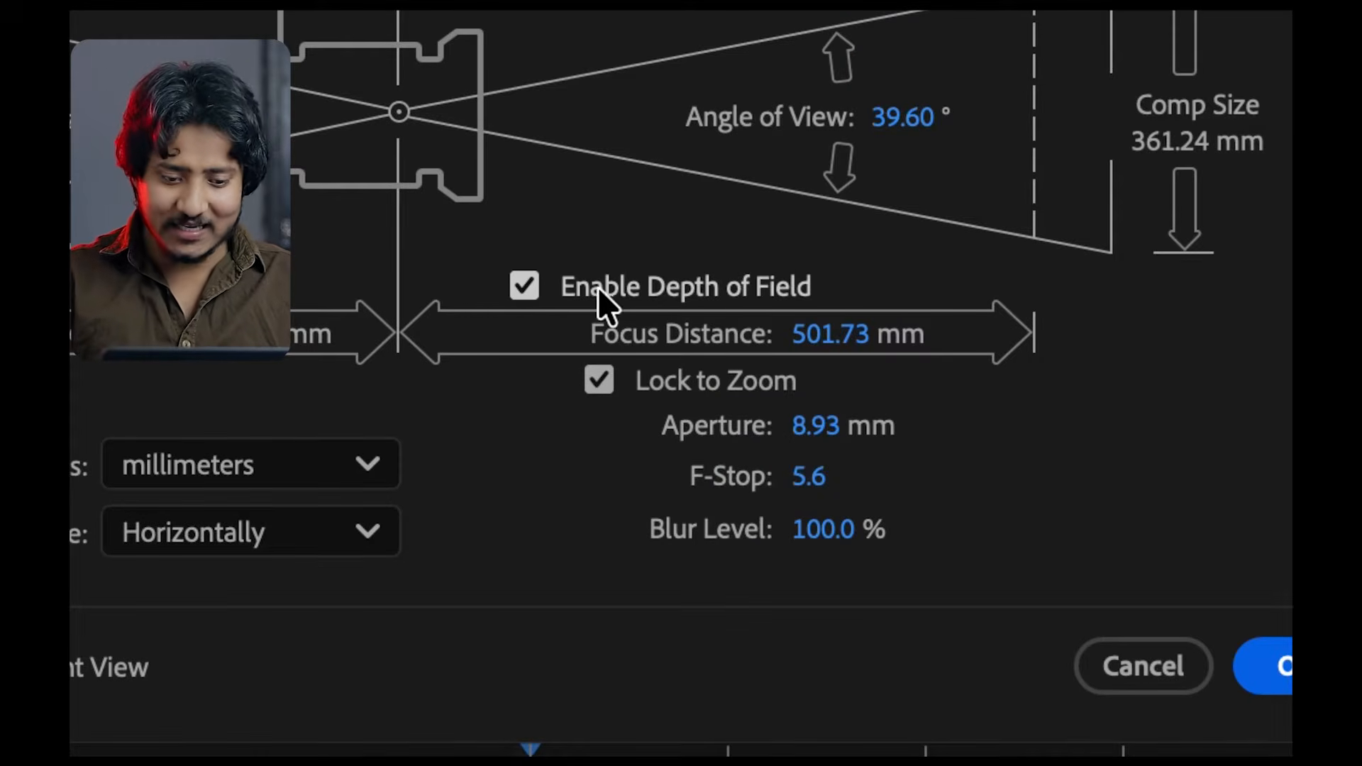
{"action": "left_click", "coordinate": [525, 288]}
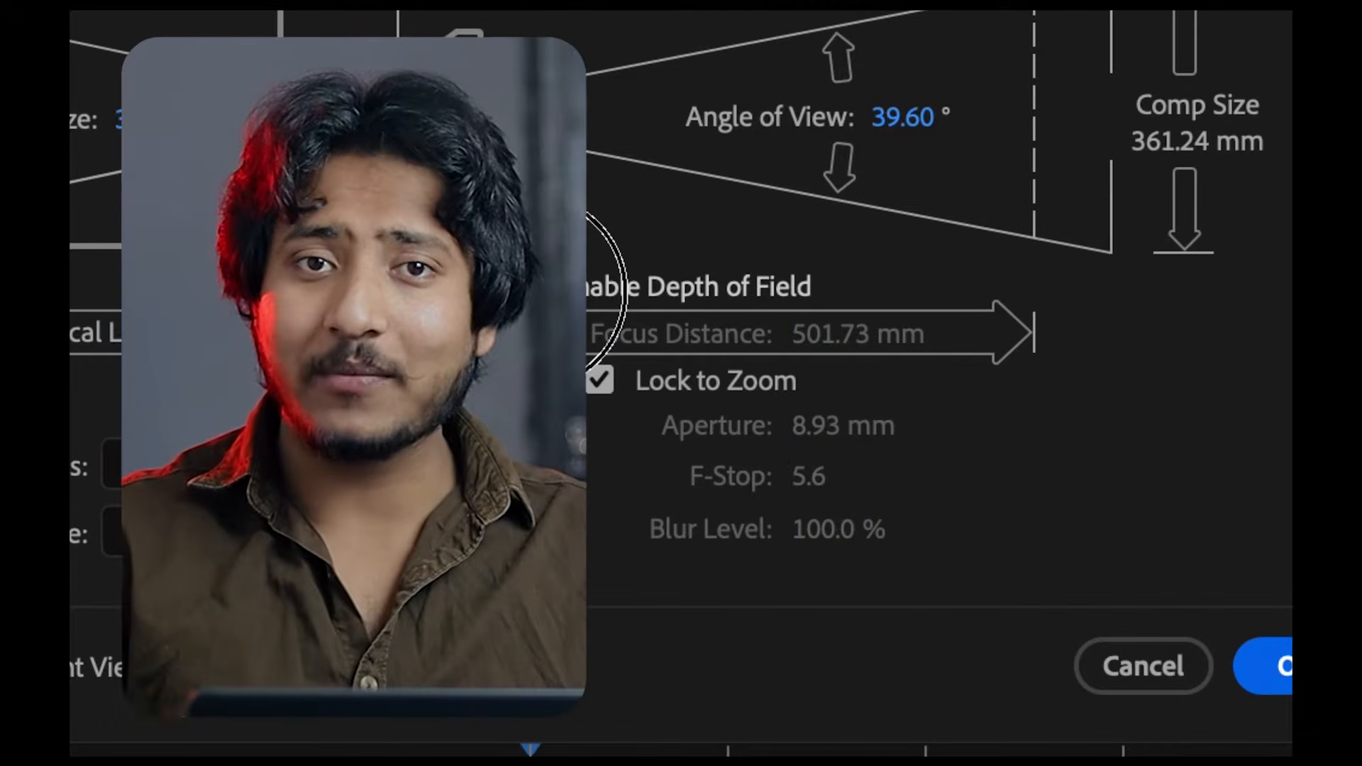
{"action": "left_click", "coordinate": [530, 290]}
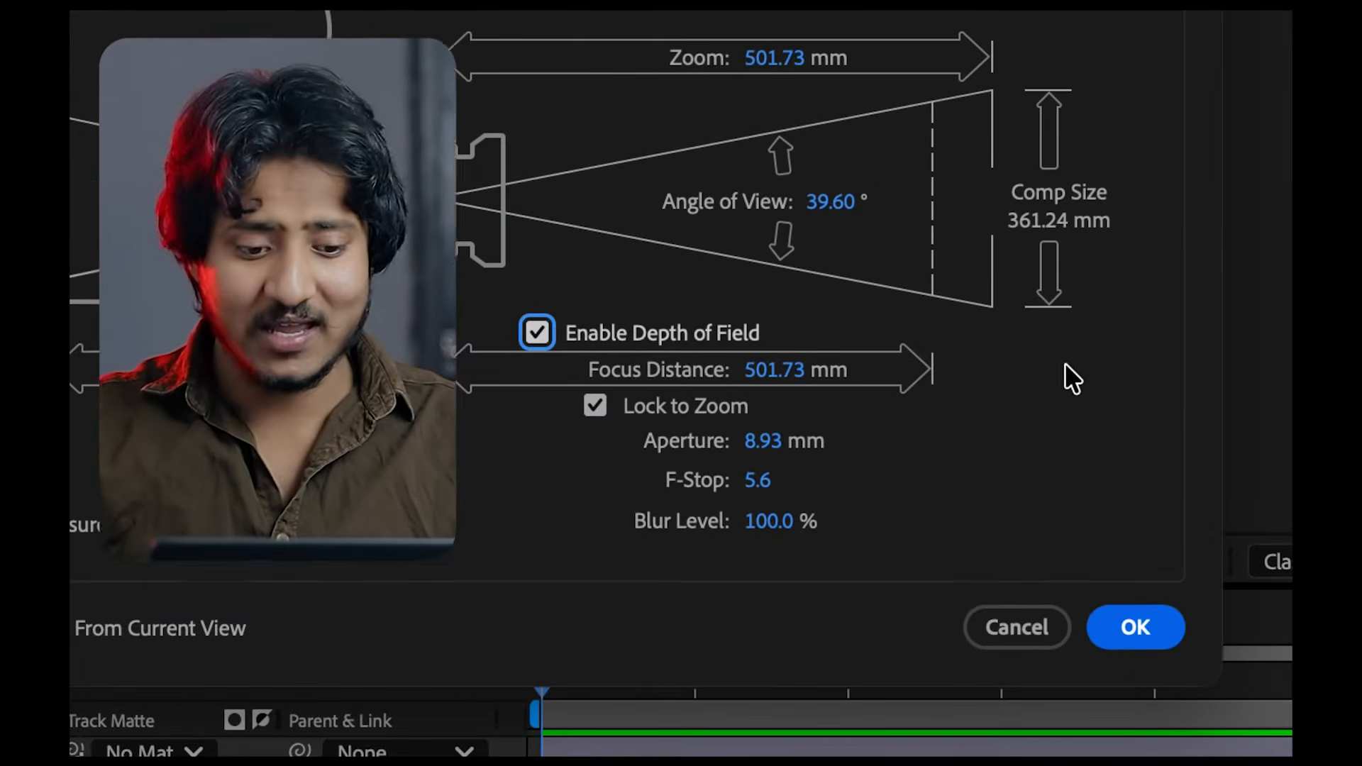
{"action": "left_click", "coordinate": [1151, 630]}
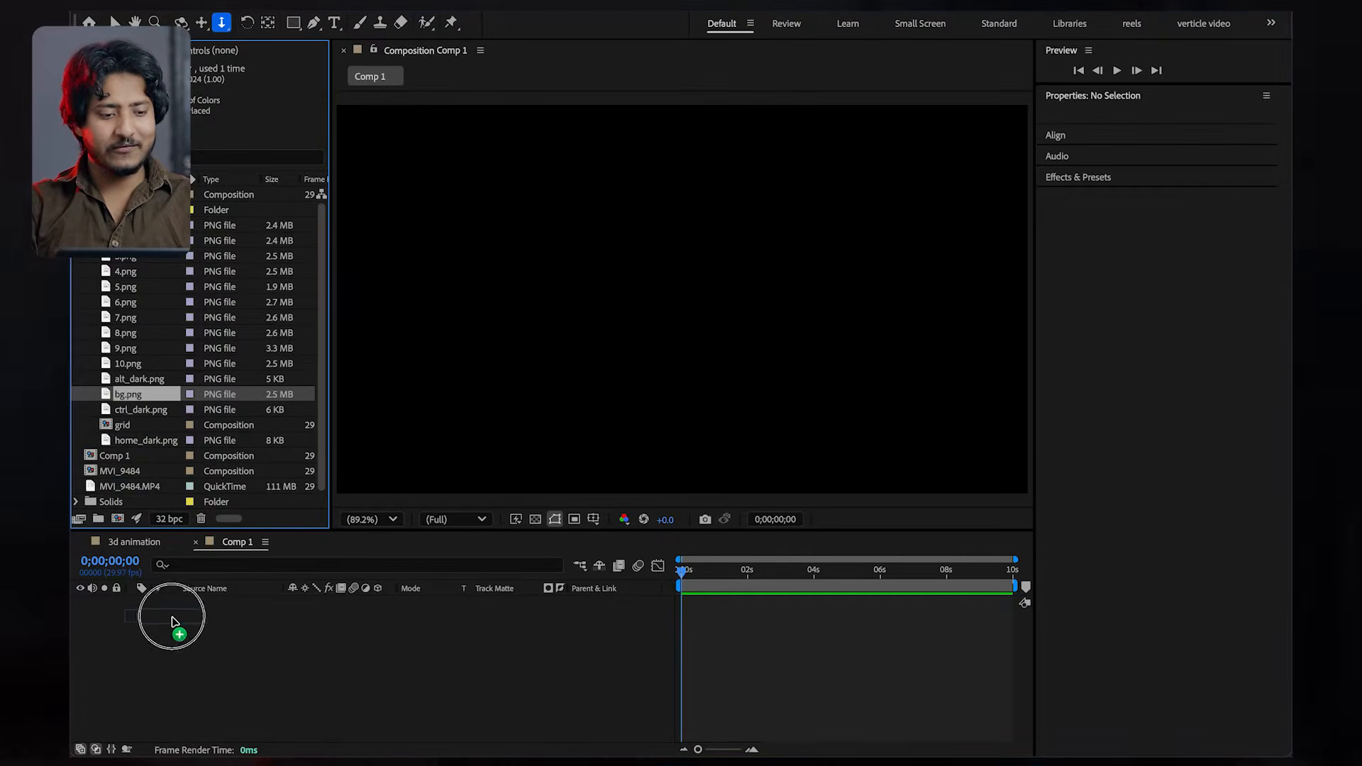
Add 10.png above bg.png in Comp 1 and make both layers 3D
{"action": "left_click_drag", "start_coordinate": [135, 364], "coordinate": [186, 603]}
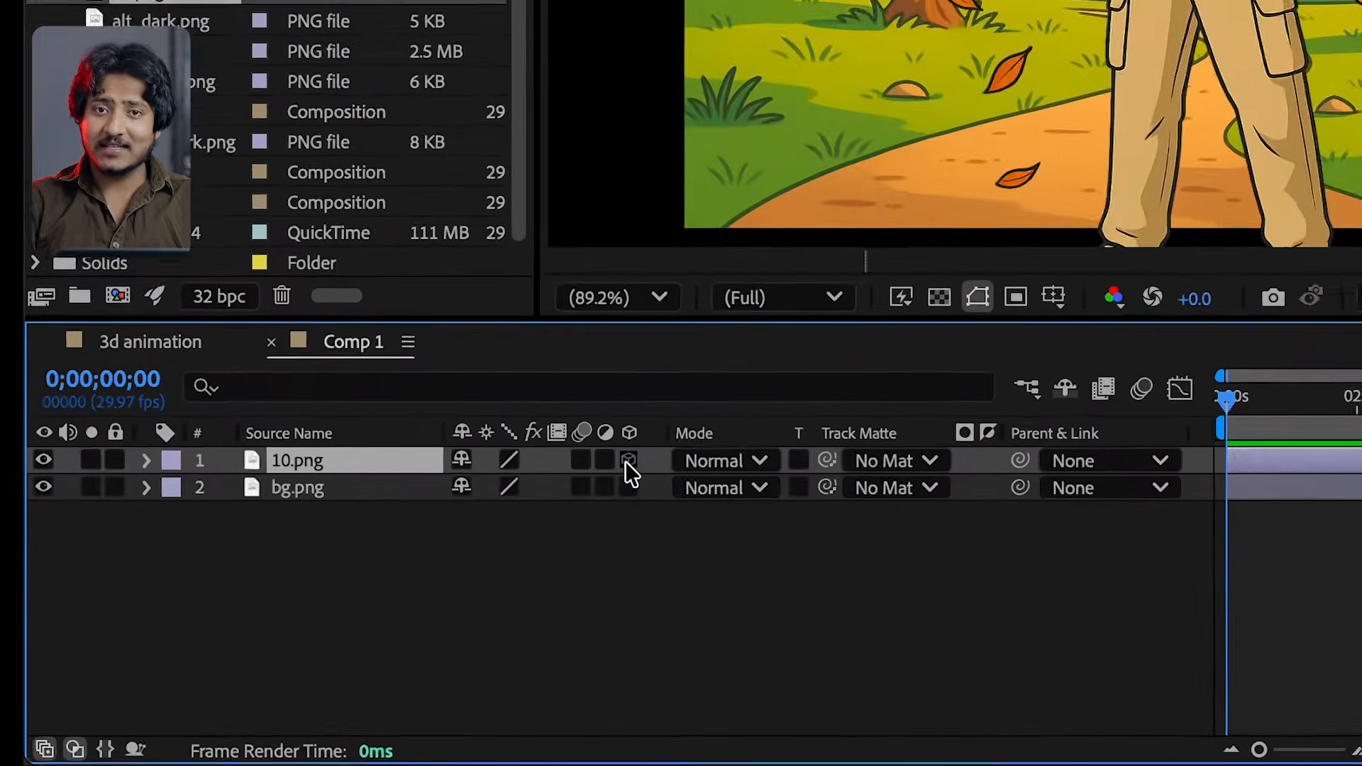
{"action": "left_click", "coordinate": [378, 602]}
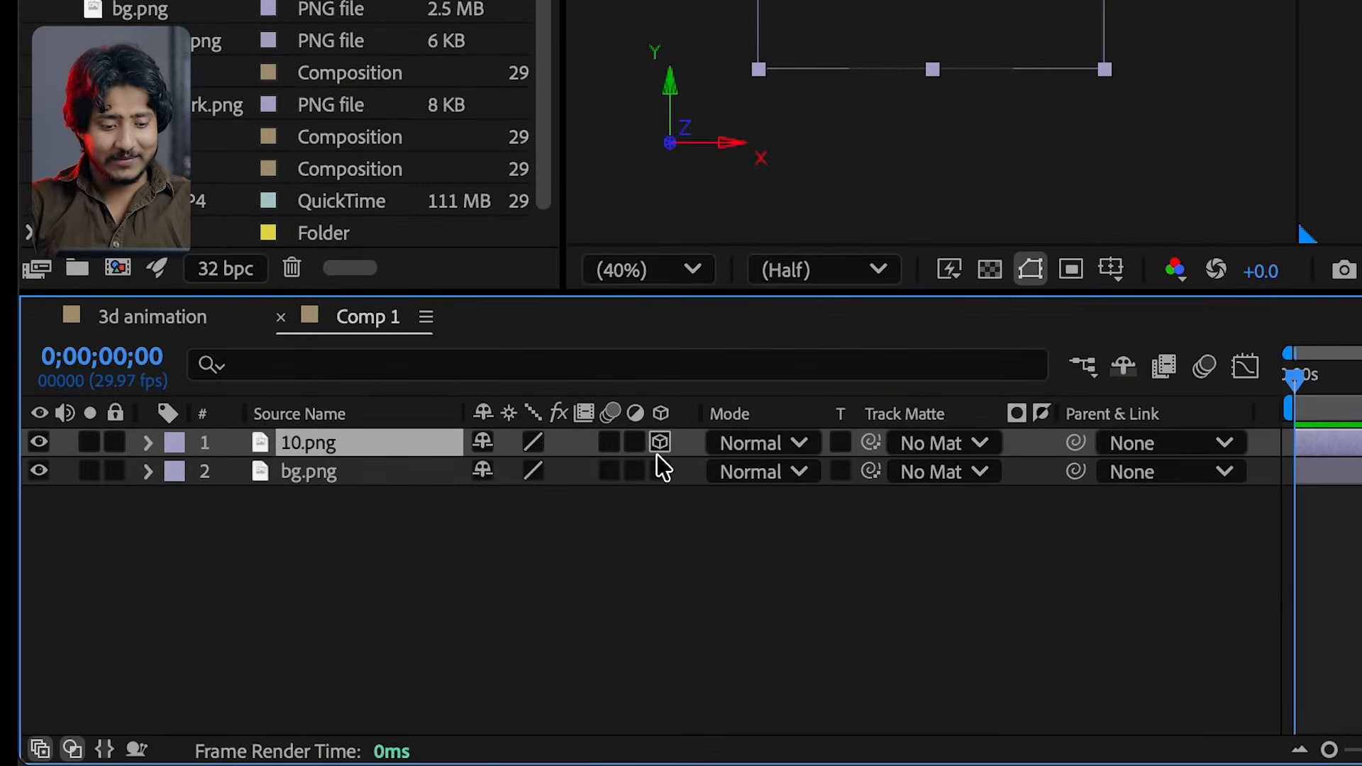
{"action": "left_click", "coordinate": [660, 472]}
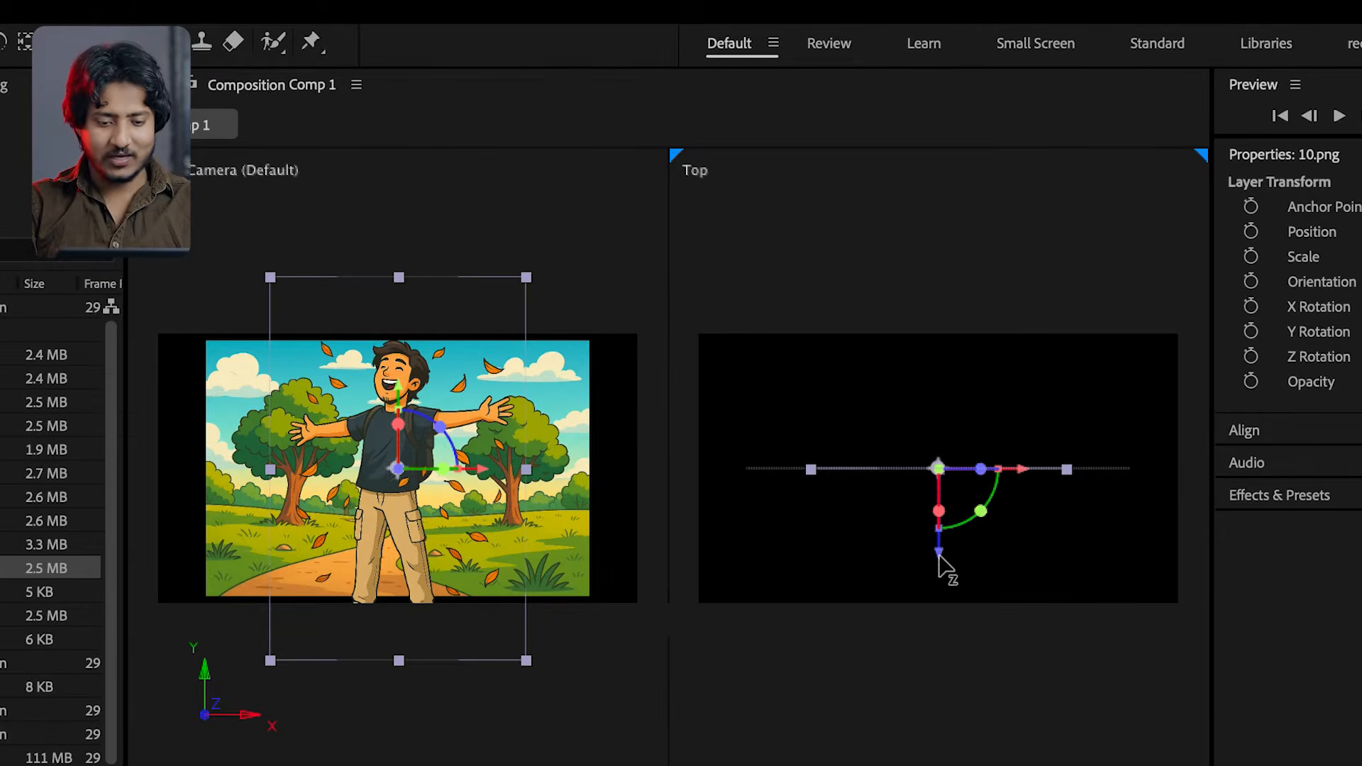
Push the 10.png layer back along the Z axis behind bg.png in the Top view
{"action": "left_click_drag", "start_coordinate": [940, 560], "coordinate": [945, 411]}
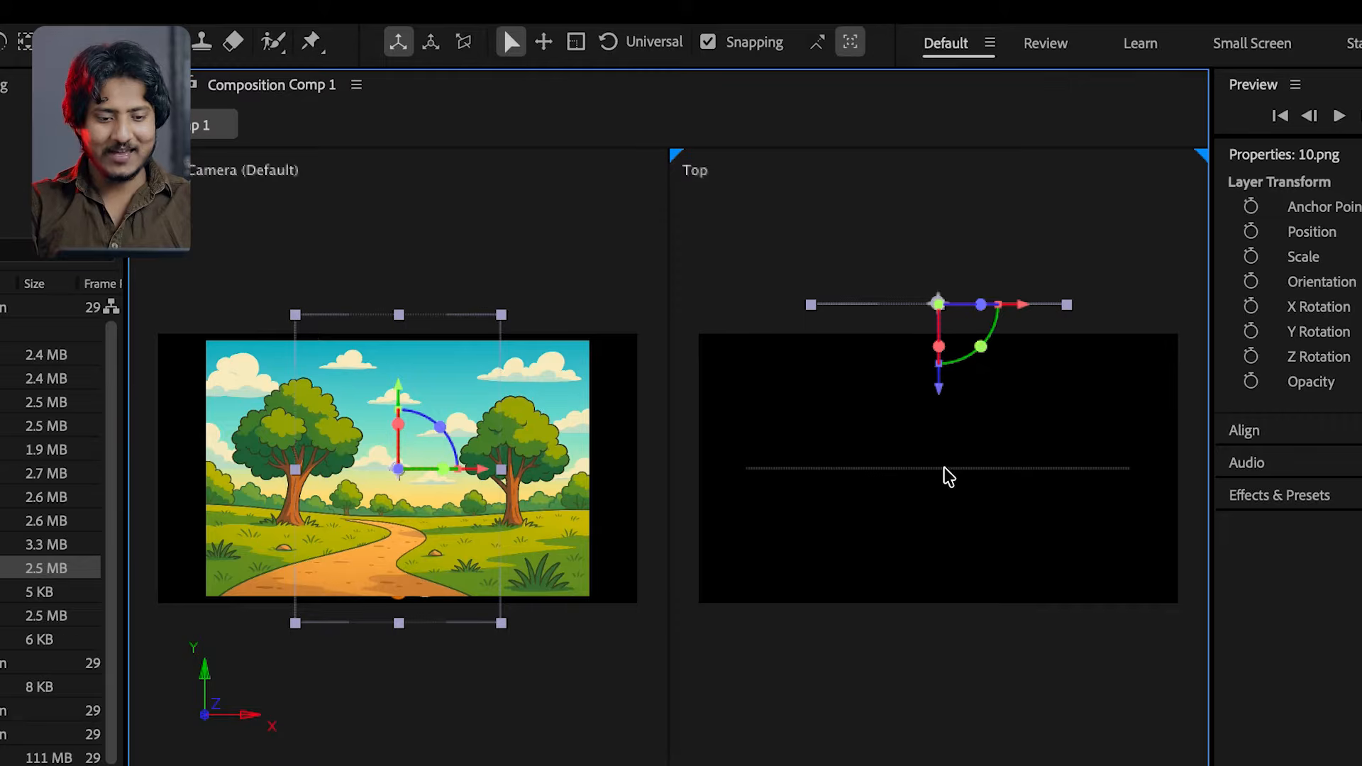
{"action": "left_click", "coordinate": [931, 487]}
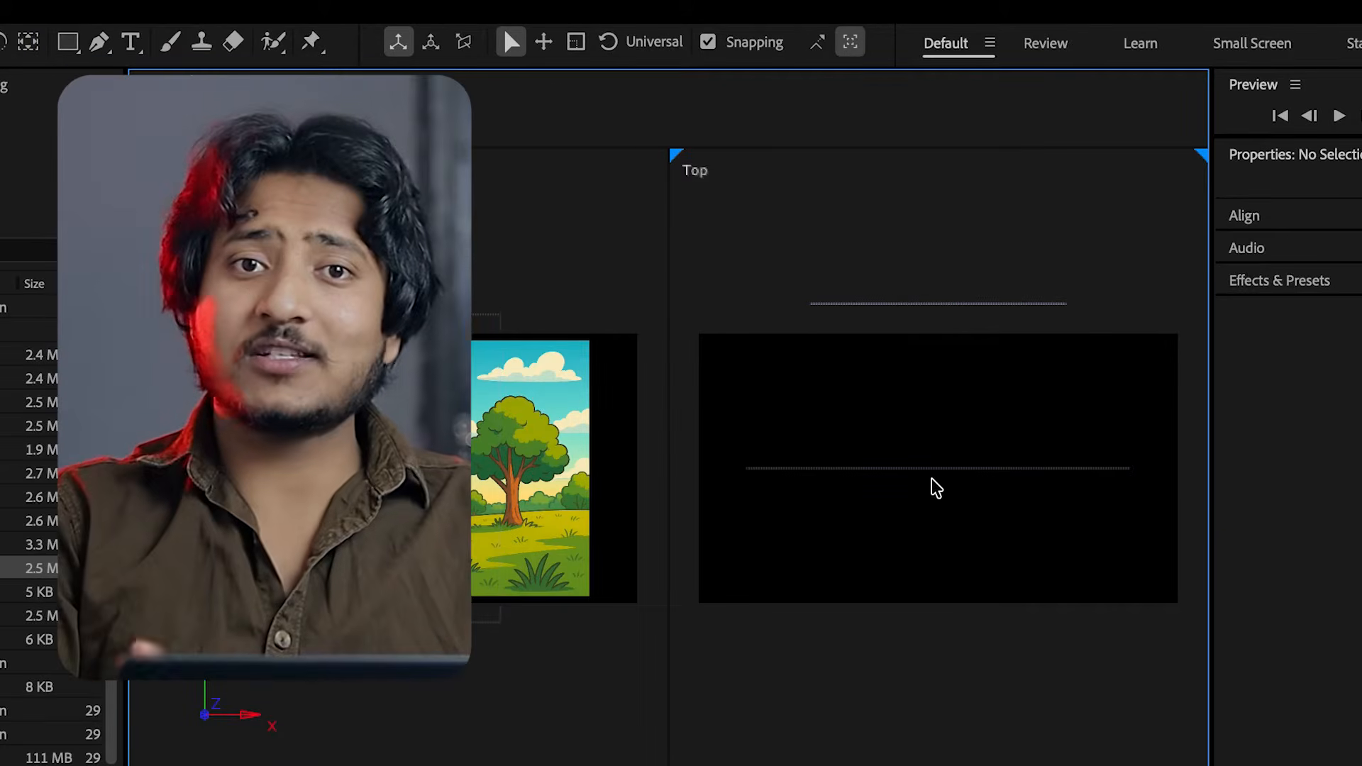
{"action": "left_click", "coordinate": [284, 765]}
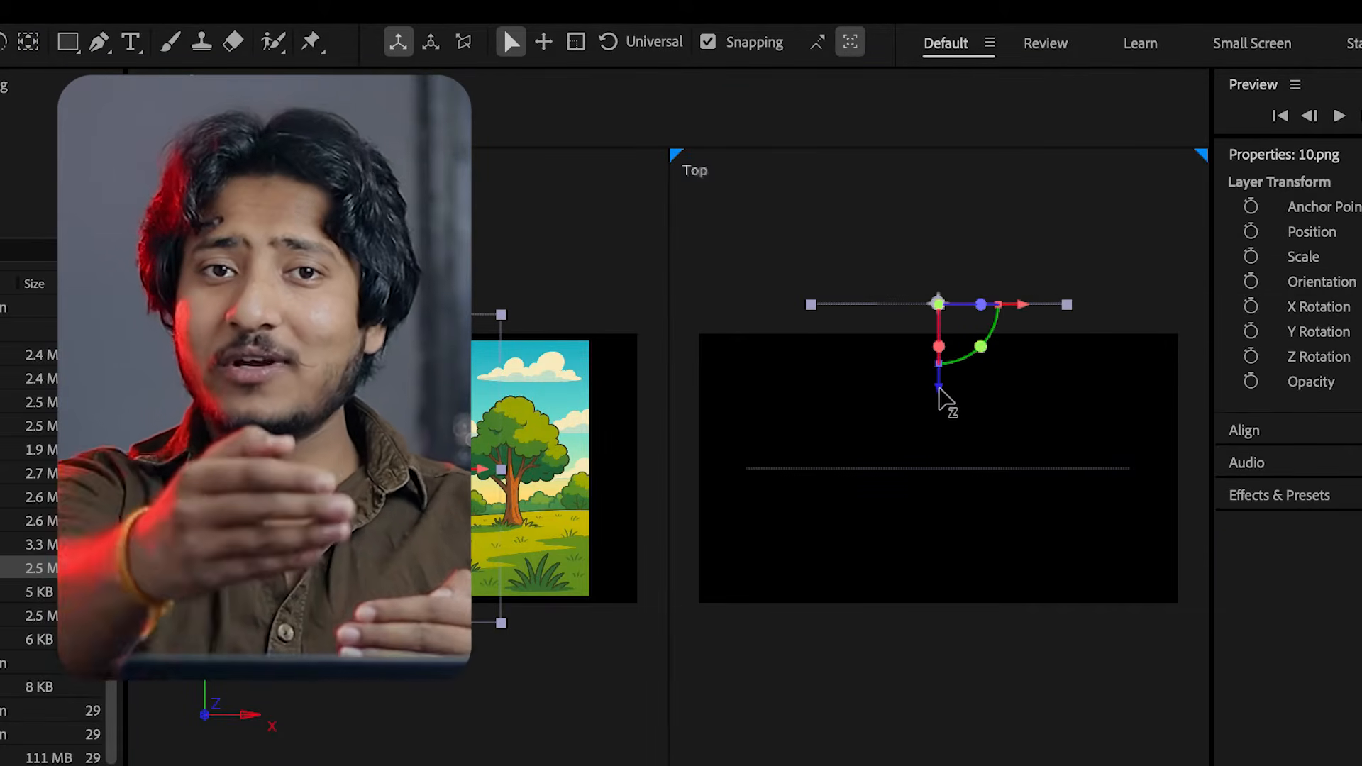
Push the bg.png layer far back along the Z axis so it sits well behind 10.png
{"action": "left_click", "coordinate": [284, 765]}
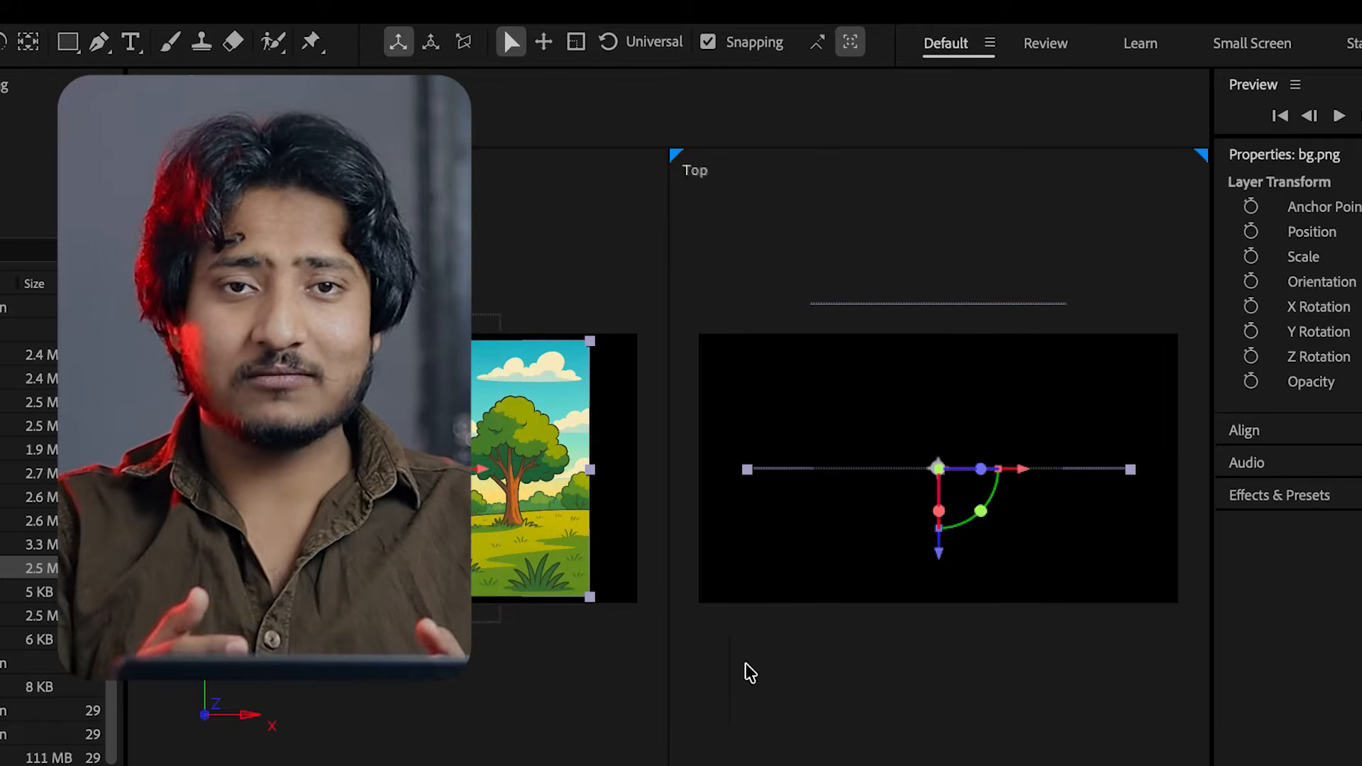
{"action": "left_click_drag", "start_coordinate": [937, 553], "coordinate": [938, 389]}
{"action": "left_click_drag", "start_coordinate": [948, 218], "coordinate": [947, 214]}
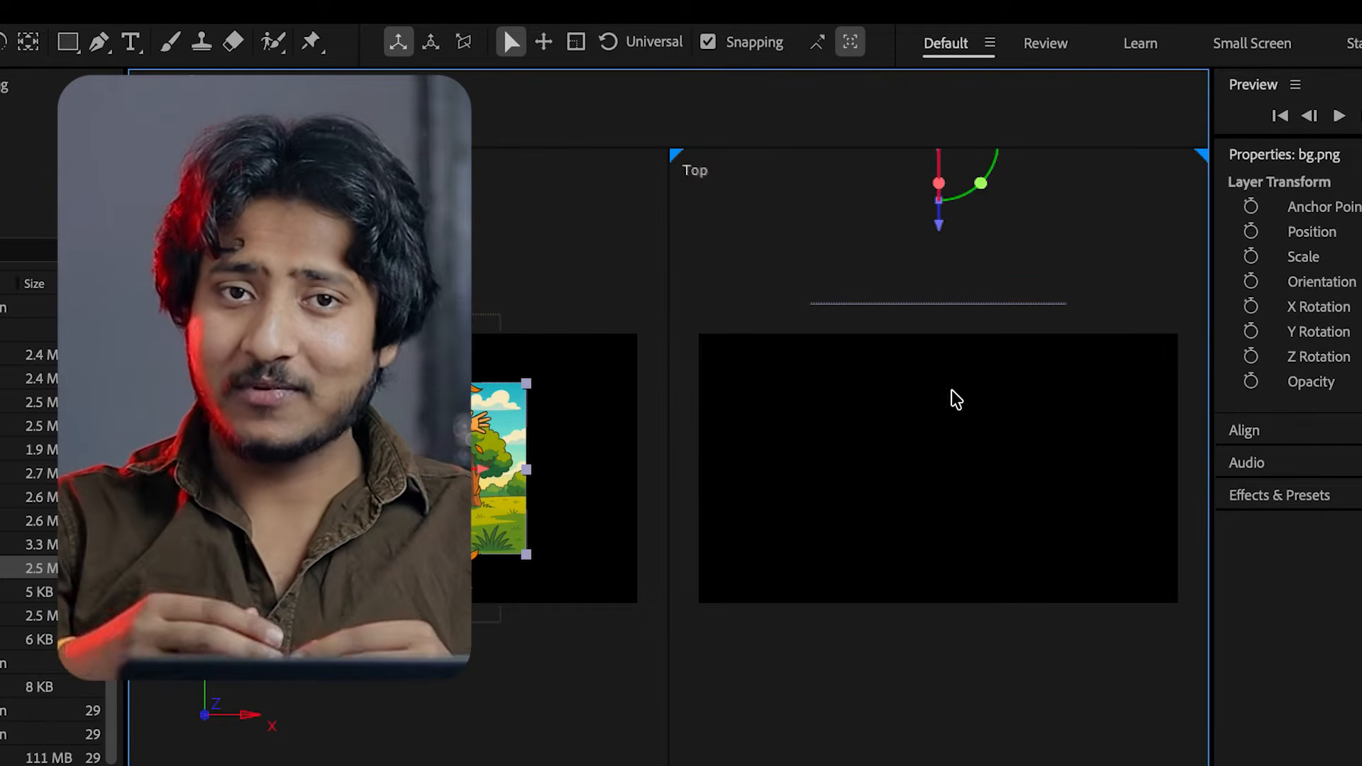
{"action": "scroll", "coordinate": [948, 410], "scroll_direction": "down", "scroll_amount": 2}
{"action": "left_click_drag", "start_coordinate": [950, 387], "coordinate": [934, 238]}
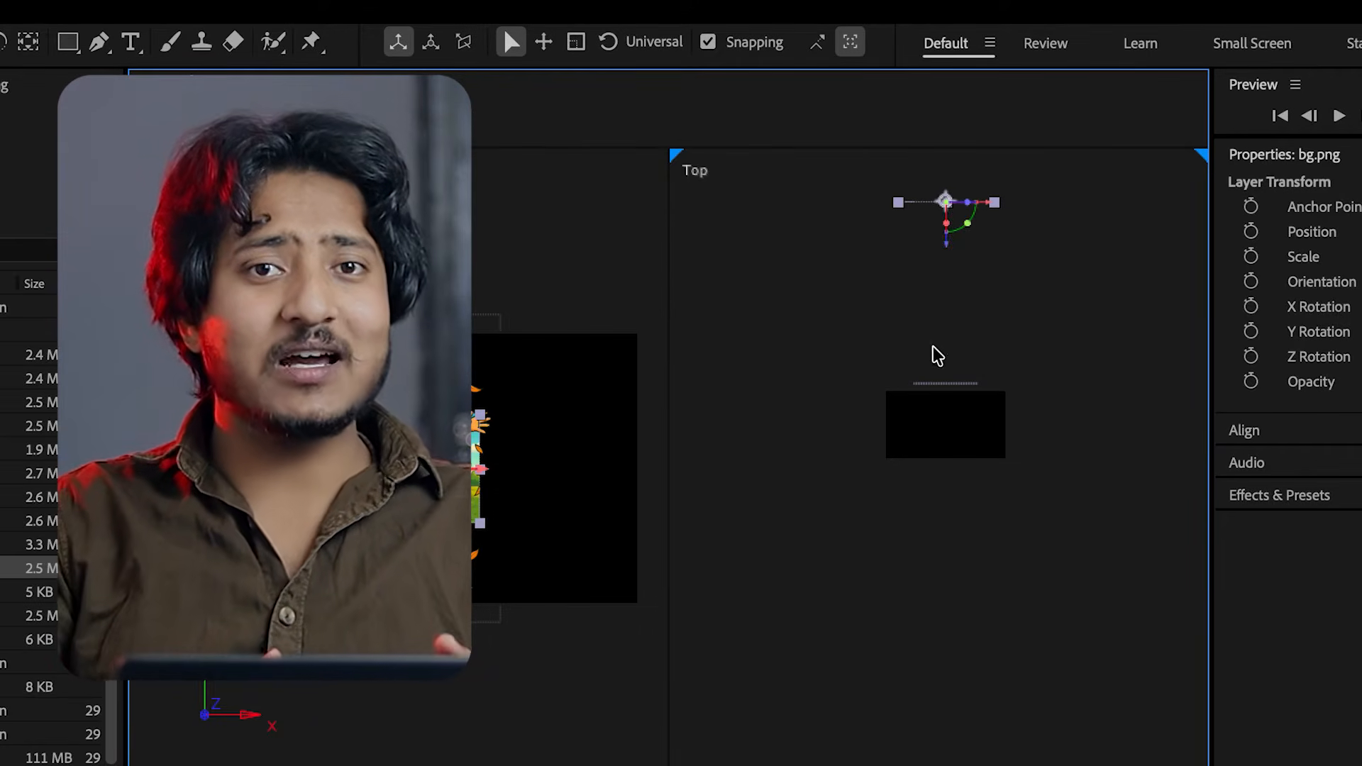
Move the 10.png layer back along the Z axis to about midway between its previous depth and bg.png
{"action": "left_click", "coordinate": [942, 401]}
{"action": "left_click_drag", "start_coordinate": [945, 431], "coordinate": [945, 348]}
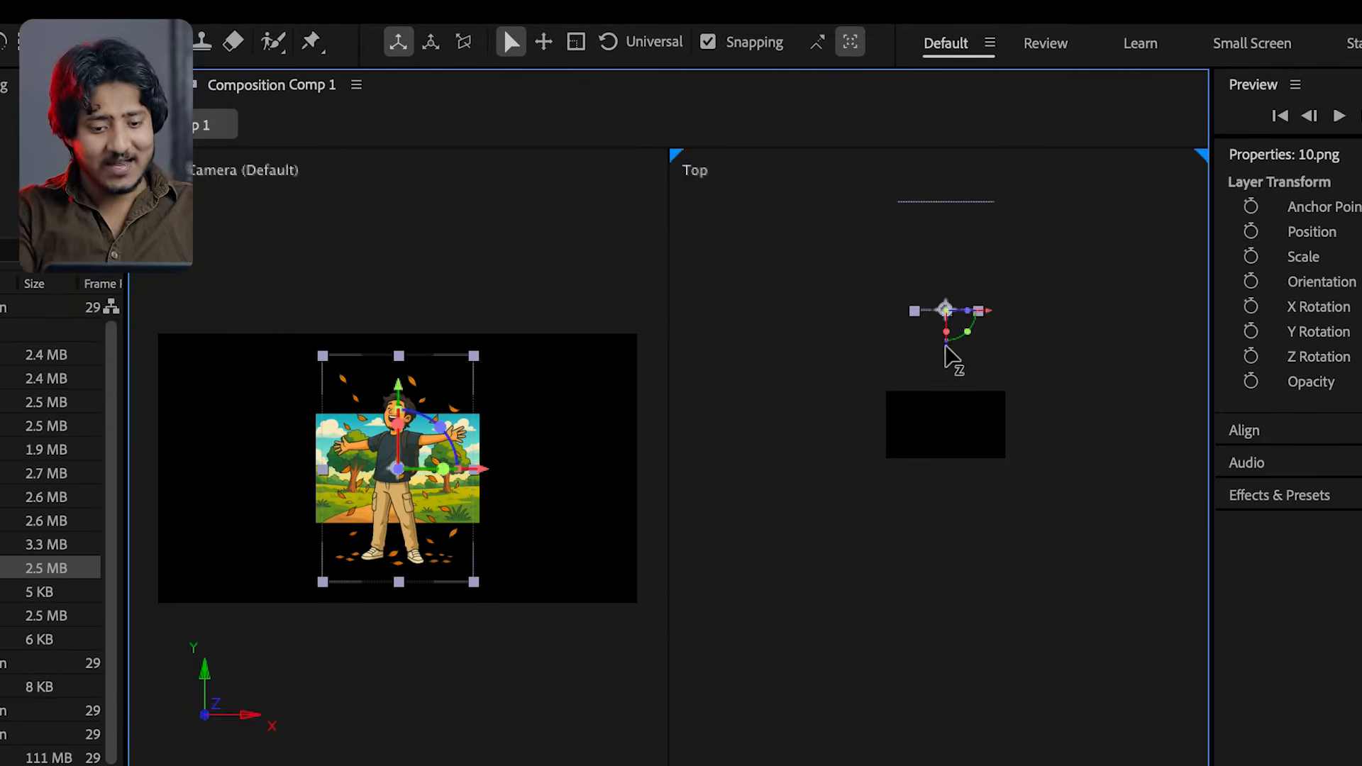
{"action": "left_click_drag", "start_coordinate": [953, 365], "coordinate": [949, 368]}
Shift bg.png and 10.png farther back along the Z axis, keeping a gap with 10.png in front
{"action": "left_click", "coordinate": [946, 202]}
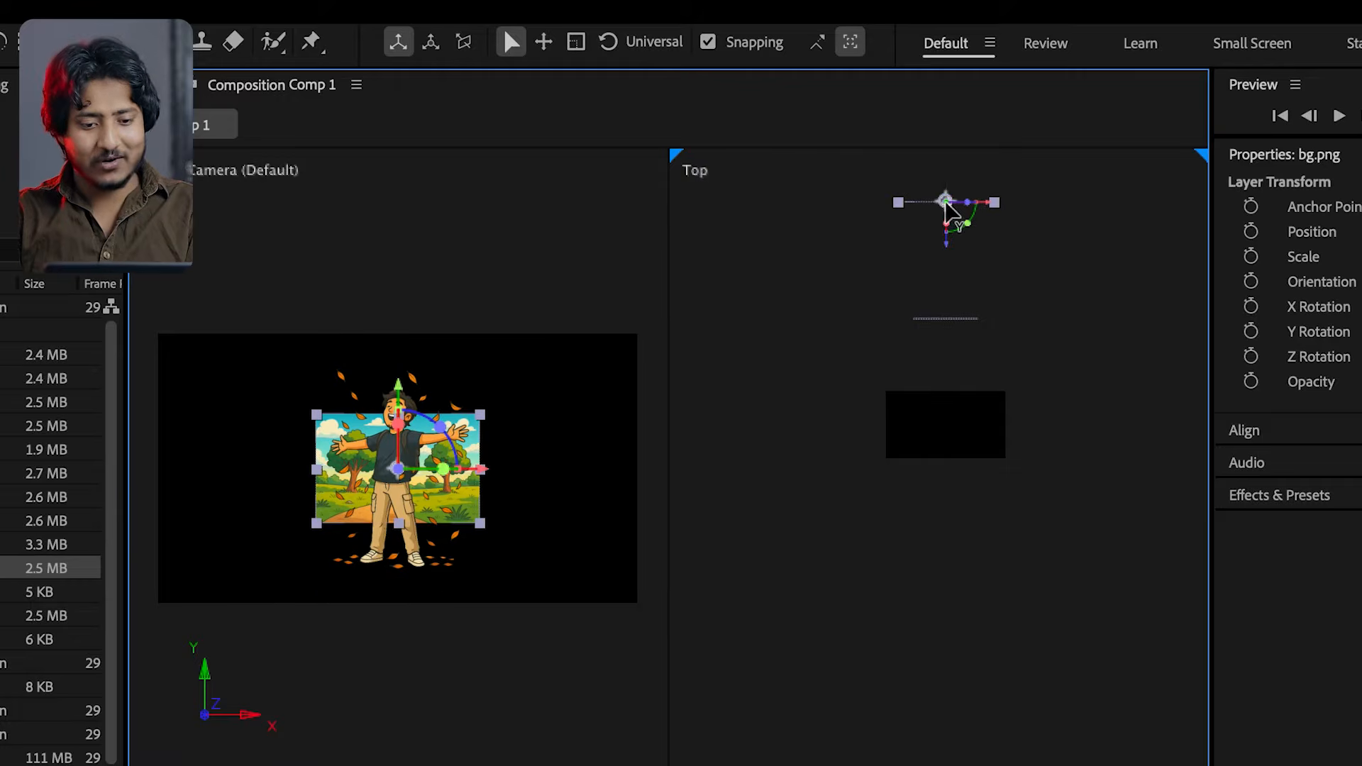
{"action": "left_click_drag", "start_coordinate": [950, 254], "coordinate": [950, 227]}
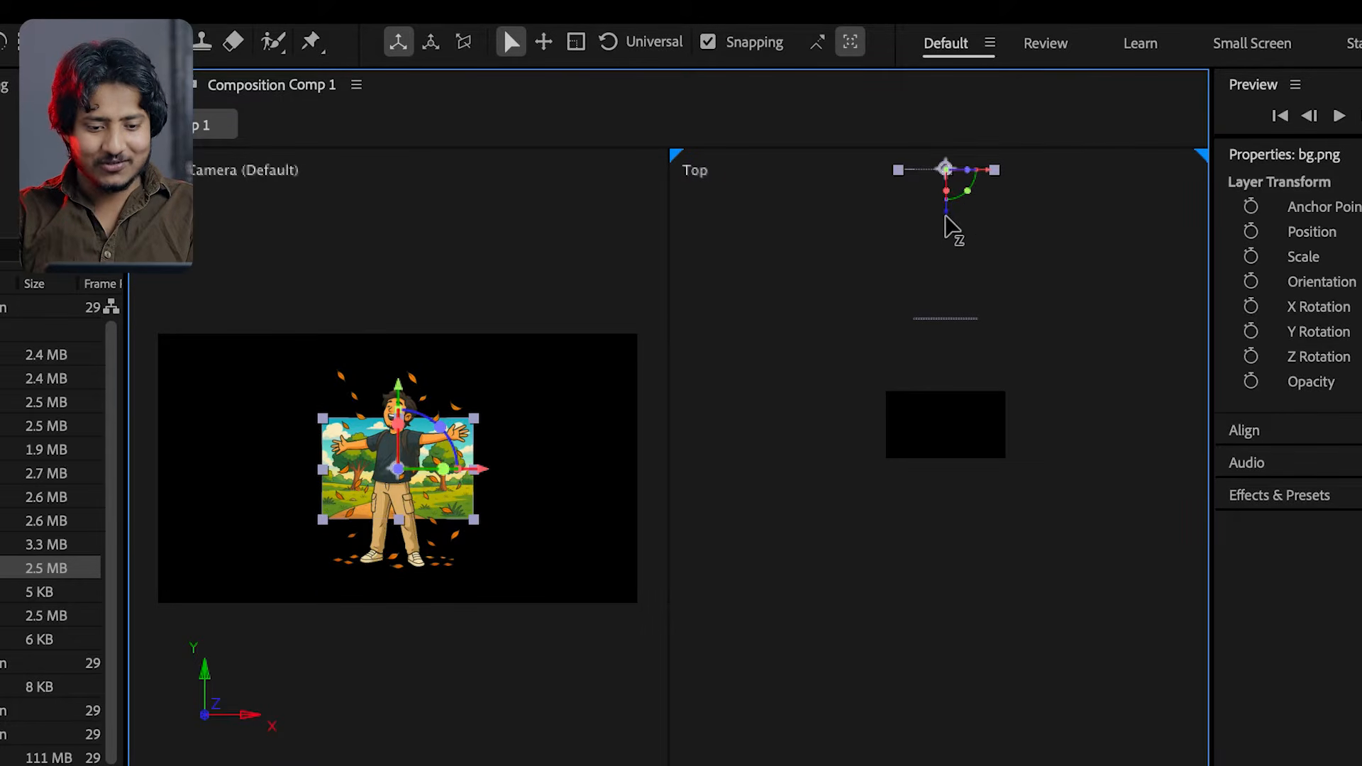
{"action": "left_click", "coordinate": [940, 319]}
{"action": "left_click_drag", "start_coordinate": [948, 368], "coordinate": [947, 325]}
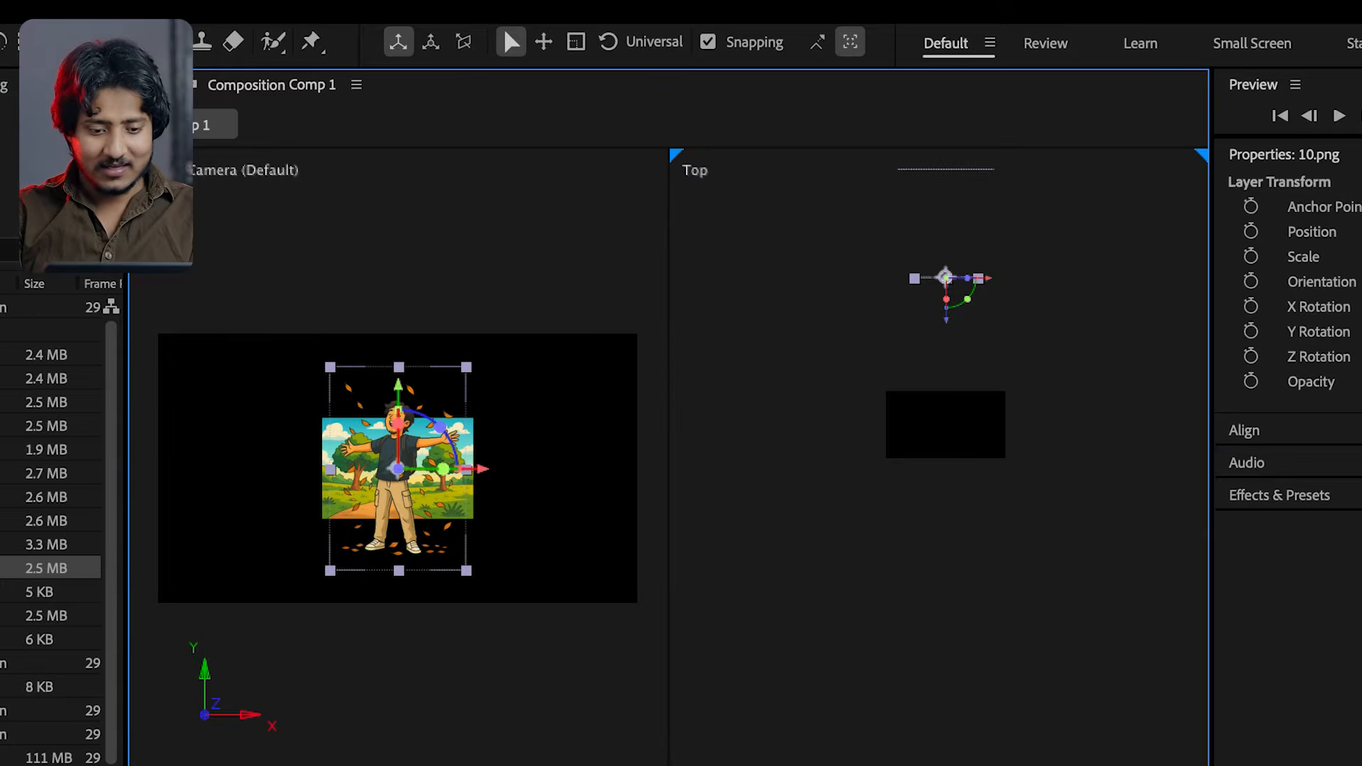
Add 9.png as the top layer, make it 3D and push it back in Z, keeping it in front of 10.png
{"action": "left_click", "coordinate": [142, 447]}
{"action": "left_click_drag", "start_coordinate": [141, 447], "coordinate": [603, 488]}
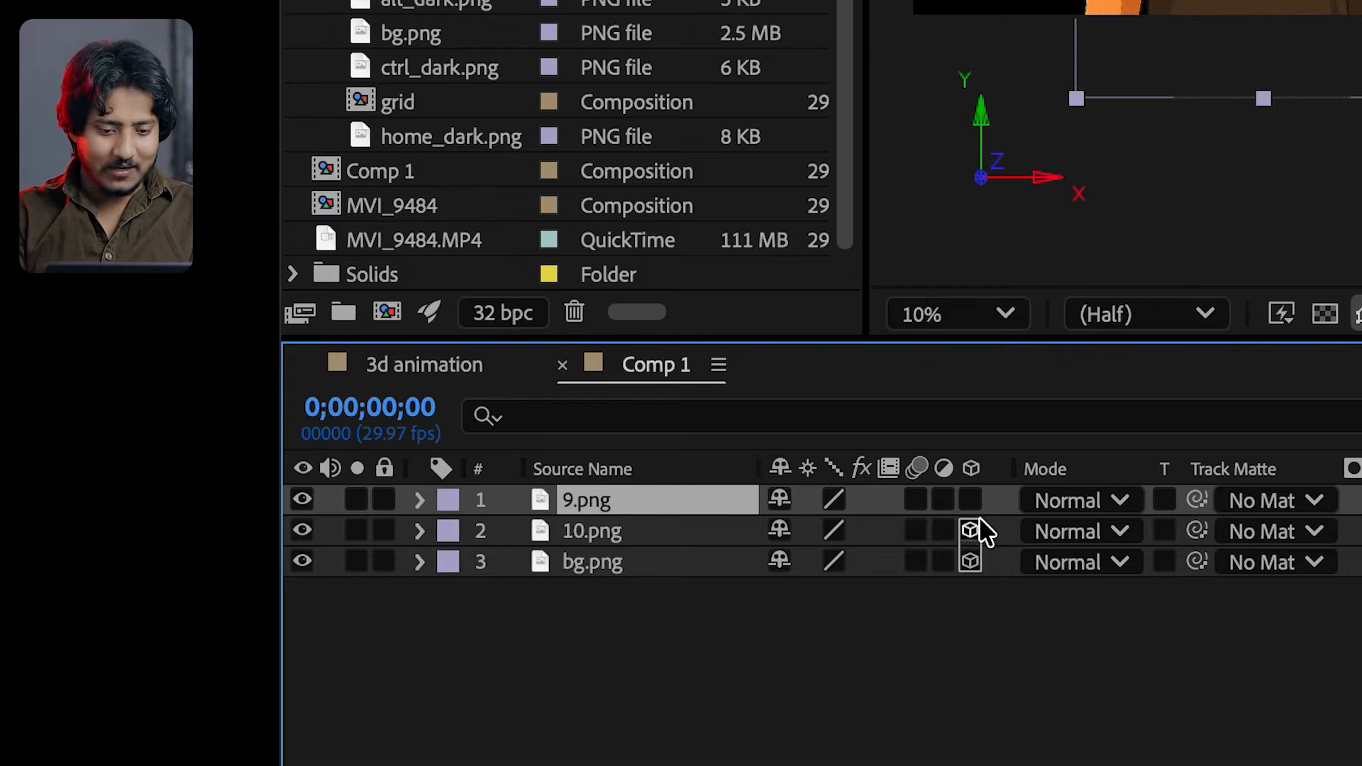
{"action": "left_click", "coordinate": [970, 501]}
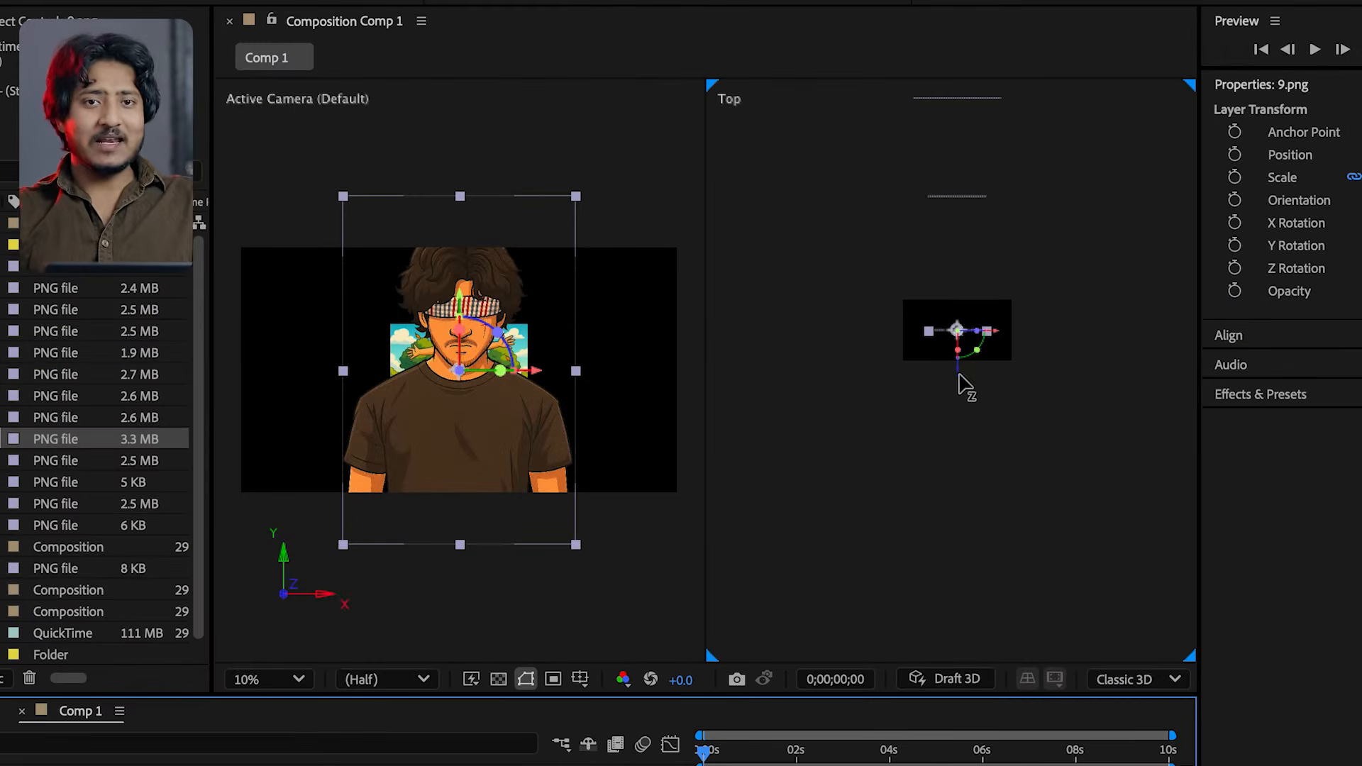
{"action": "left_click_drag", "start_coordinate": [964, 385], "coordinate": [959, 305]}
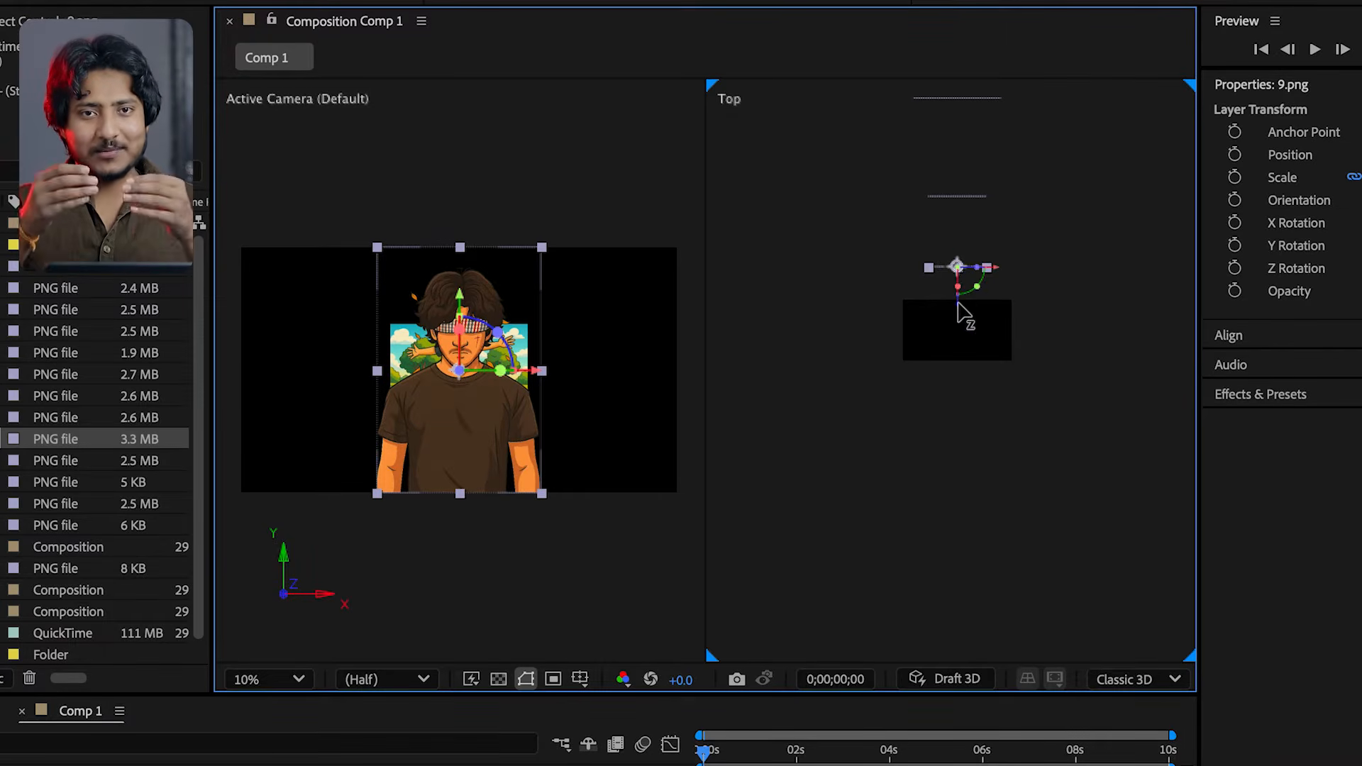
{"action": "left_click", "coordinate": [960, 197]}
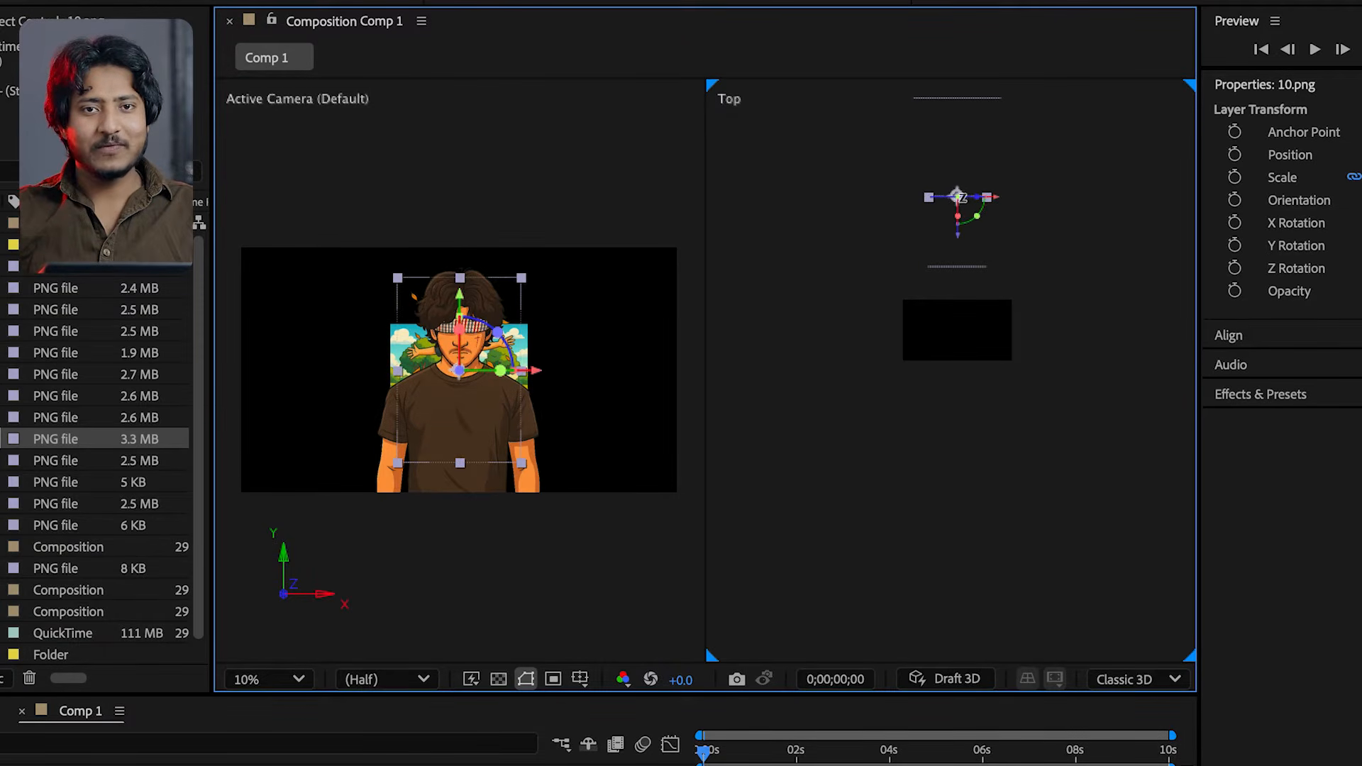
{"action": "left_click", "coordinate": [969, 98]}
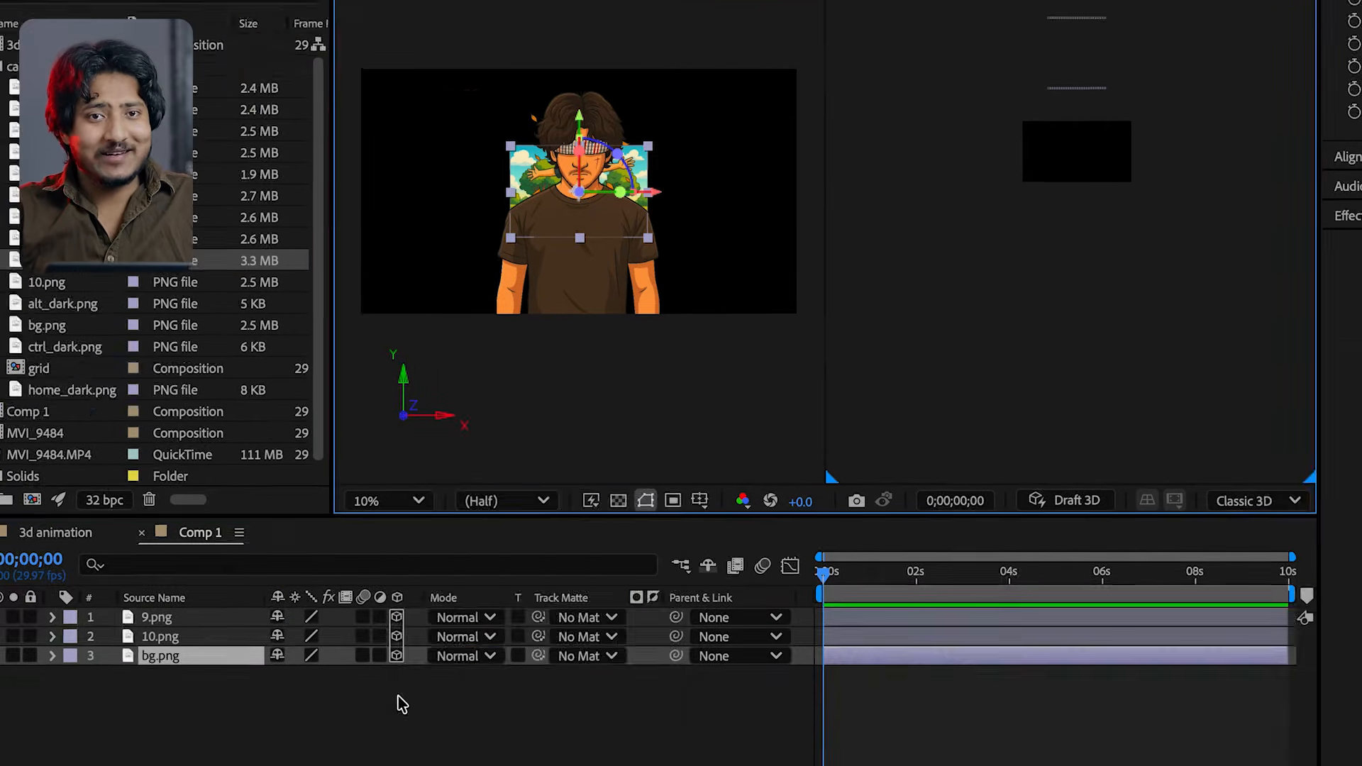
Create a One-Node Camera in Comp 1 with the 50mm preset and Enable Depth of Field on
{"action": "right_click", "coordinate": [493, 556]}
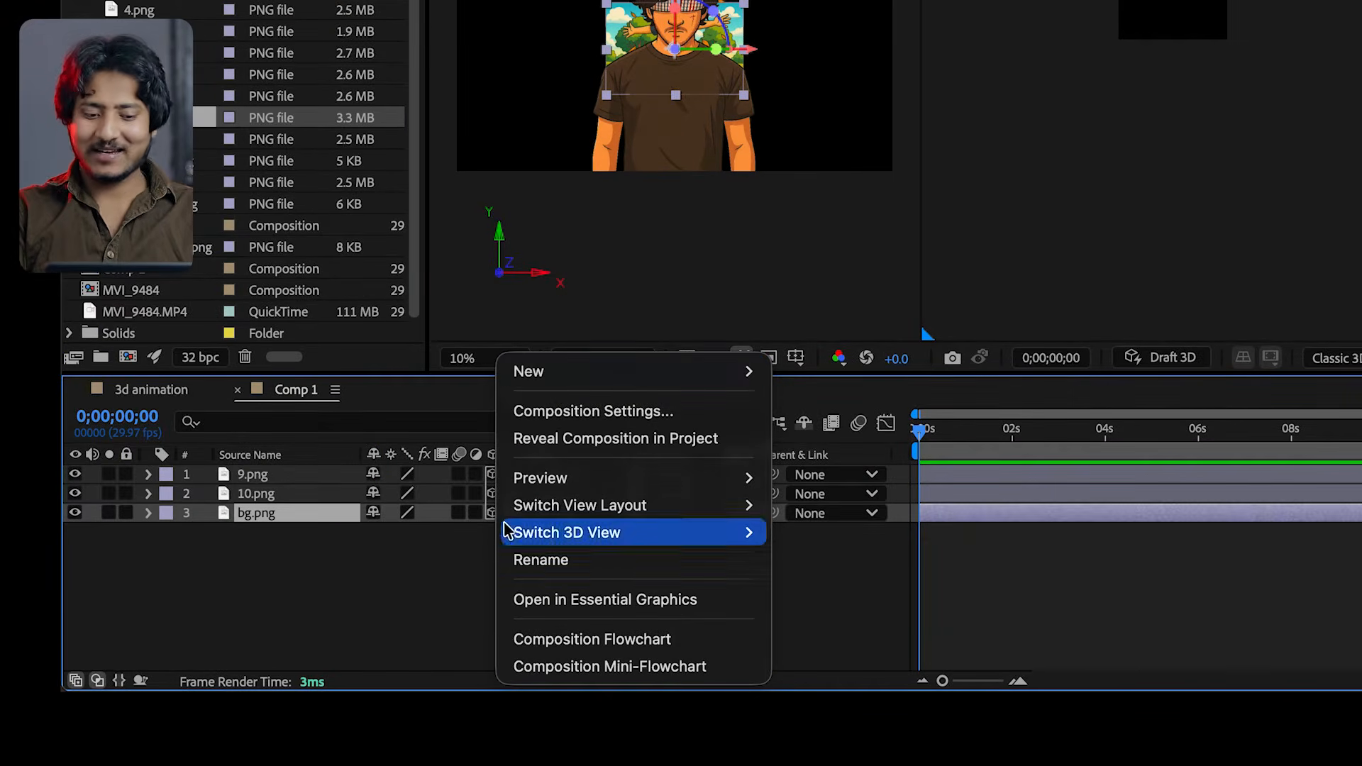
{"action": "mouse_move", "coordinate": [557, 384]}
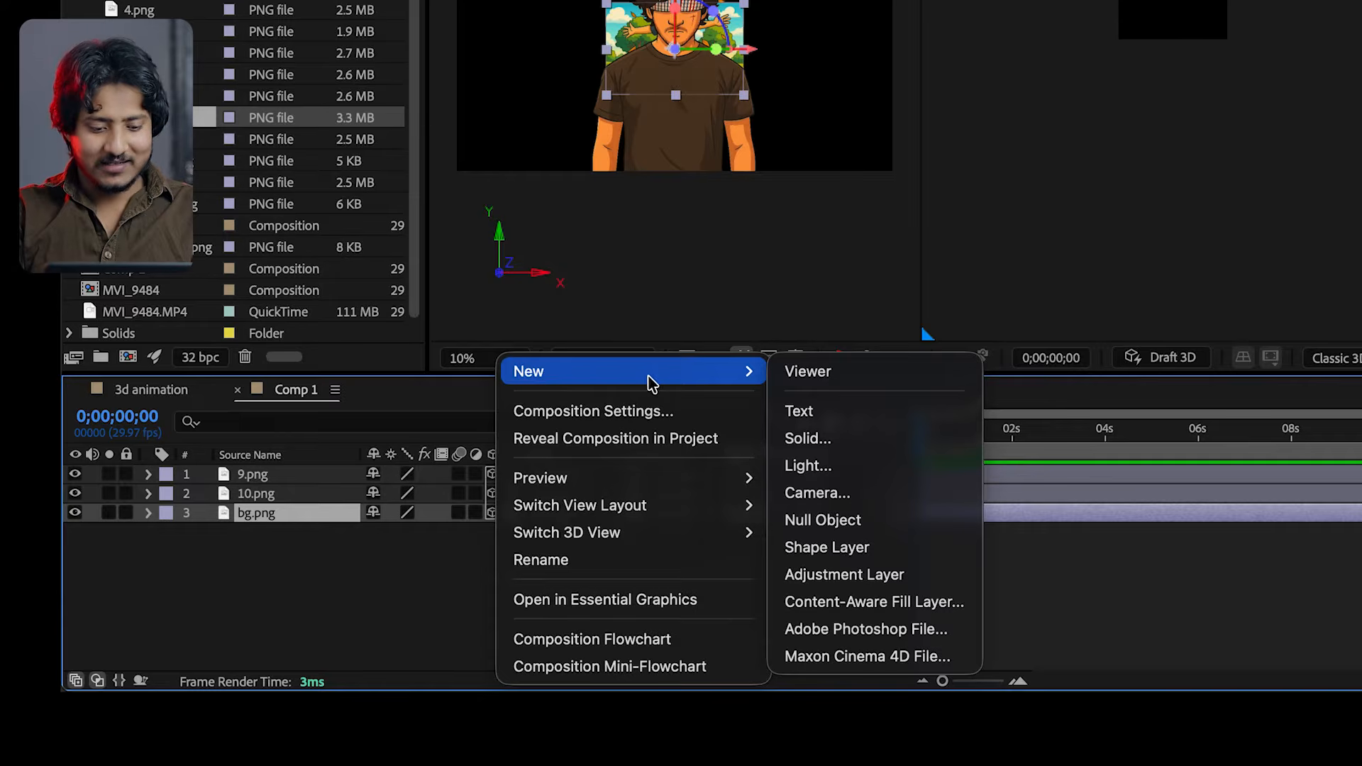
{"action": "left_click", "coordinate": [829, 493]}
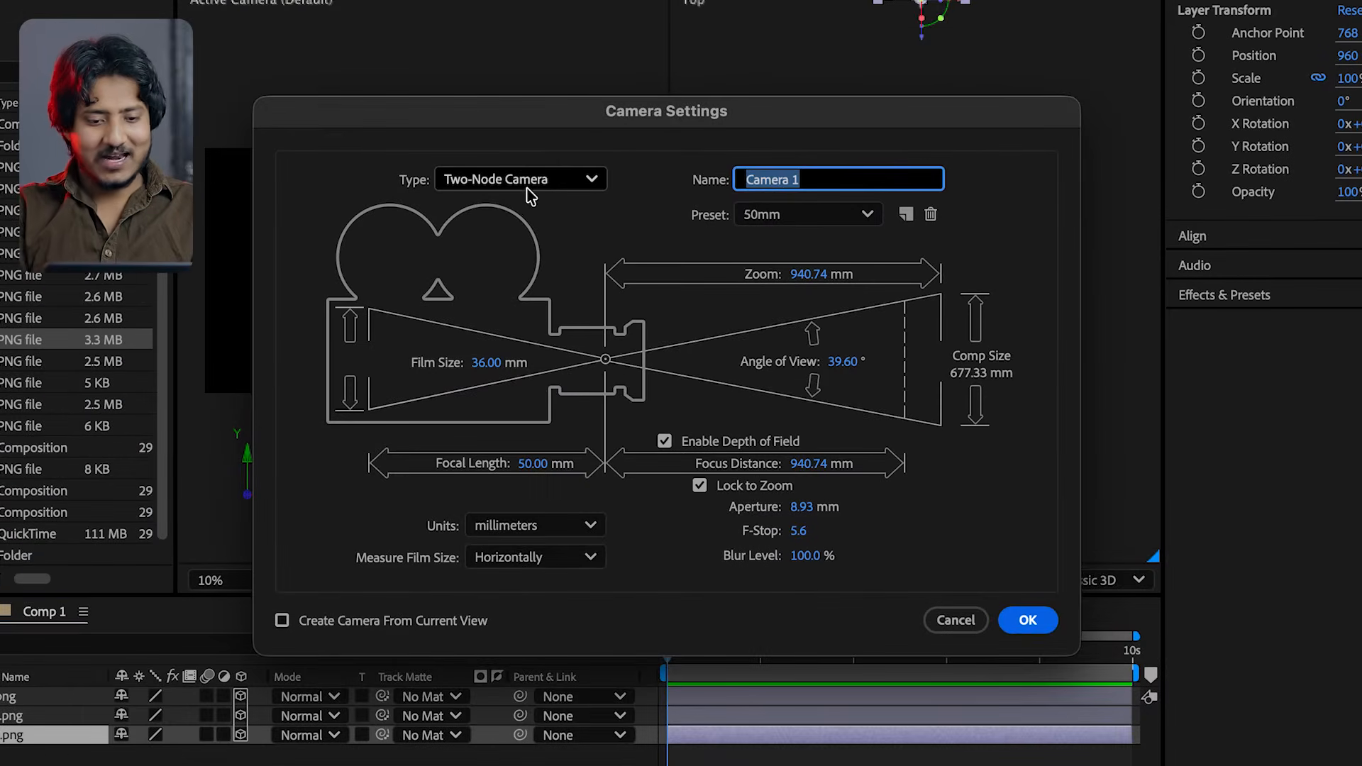
{"action": "left_click", "coordinate": [764, 0]}
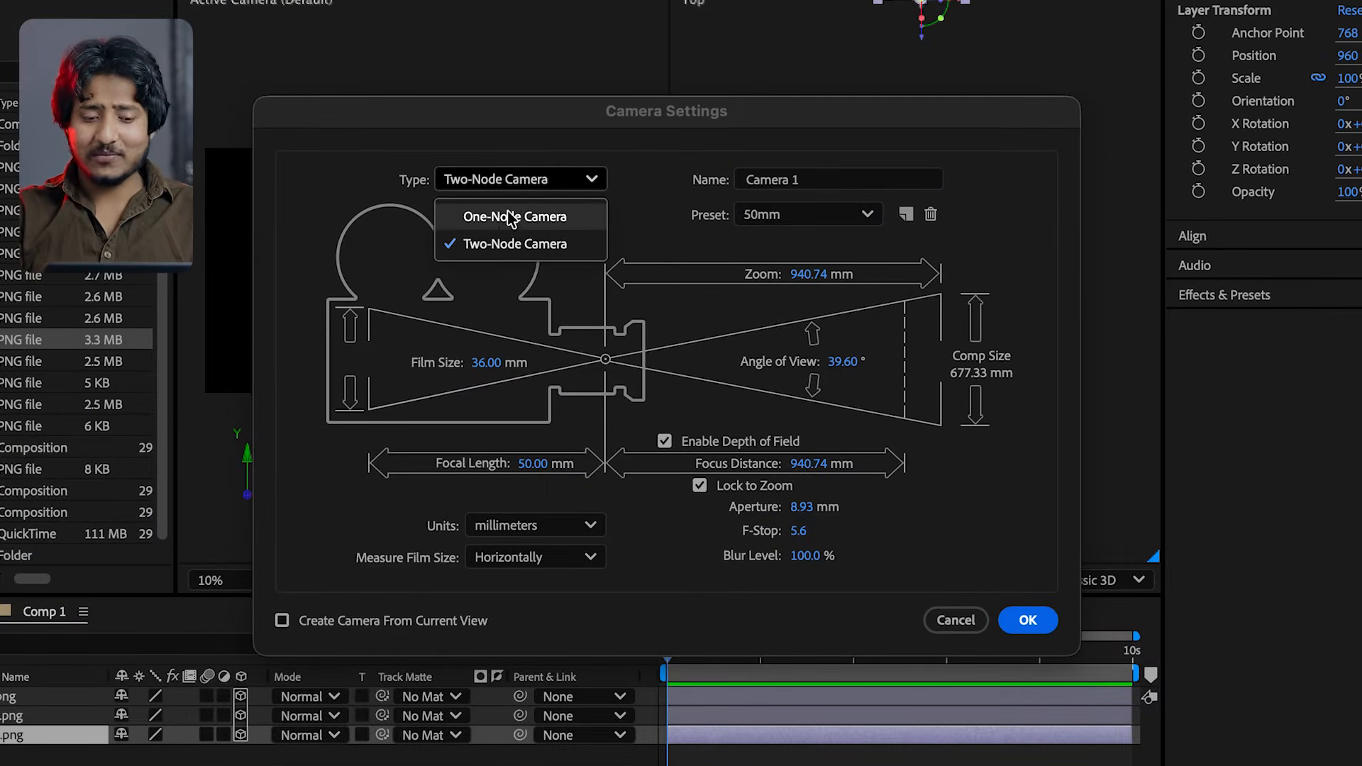
{"action": "left_click", "coordinate": [544, 217]}
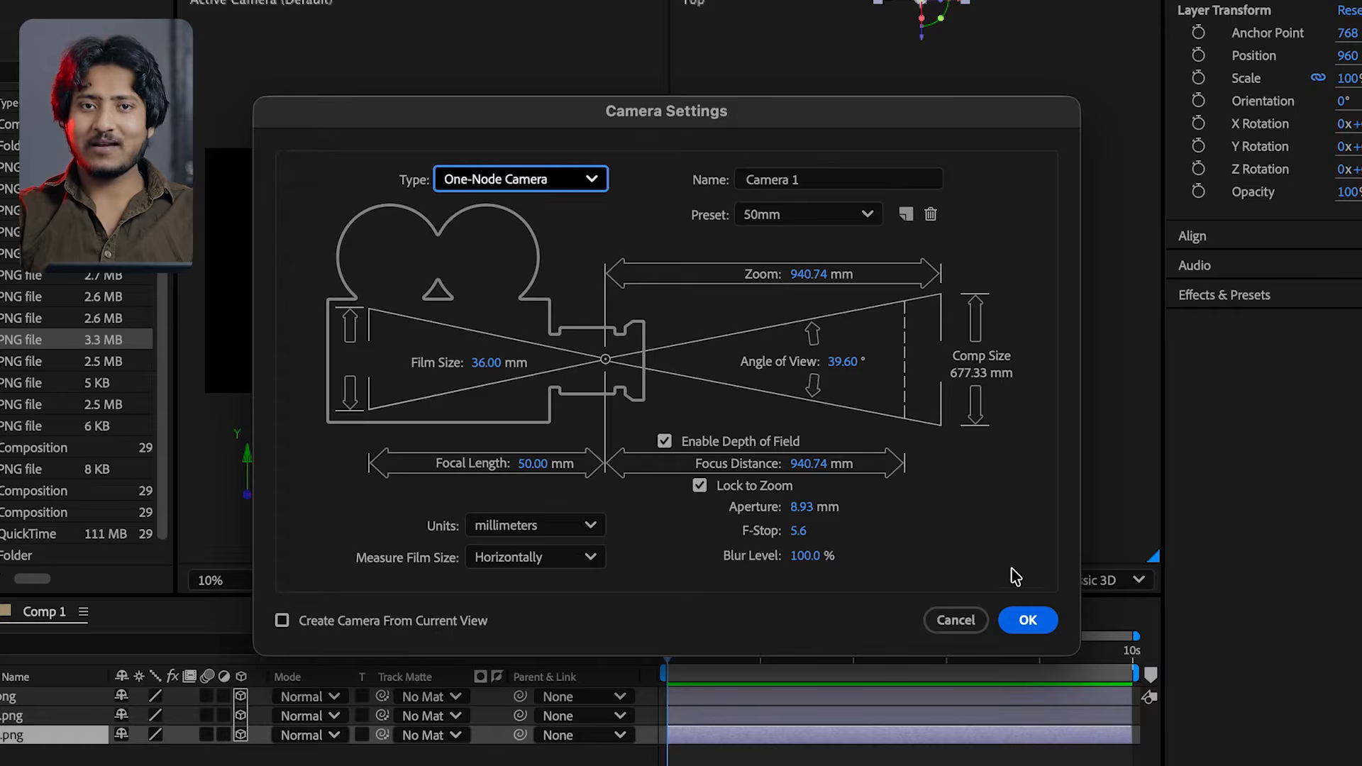
{"action": "left_click", "coordinate": [809, 213]}
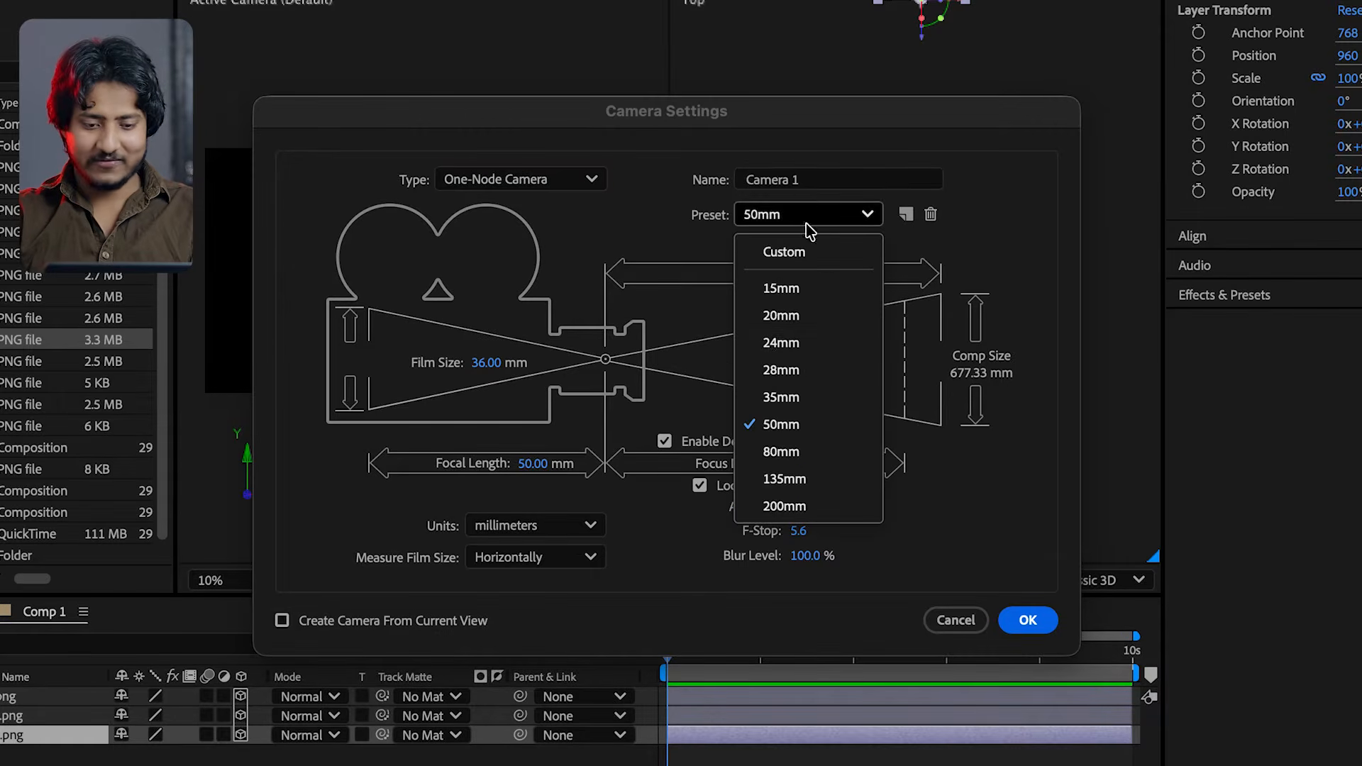
{"action": "left_click", "coordinate": [776, 426]}
{"action": "double_click", "coordinate": [668, 444]}
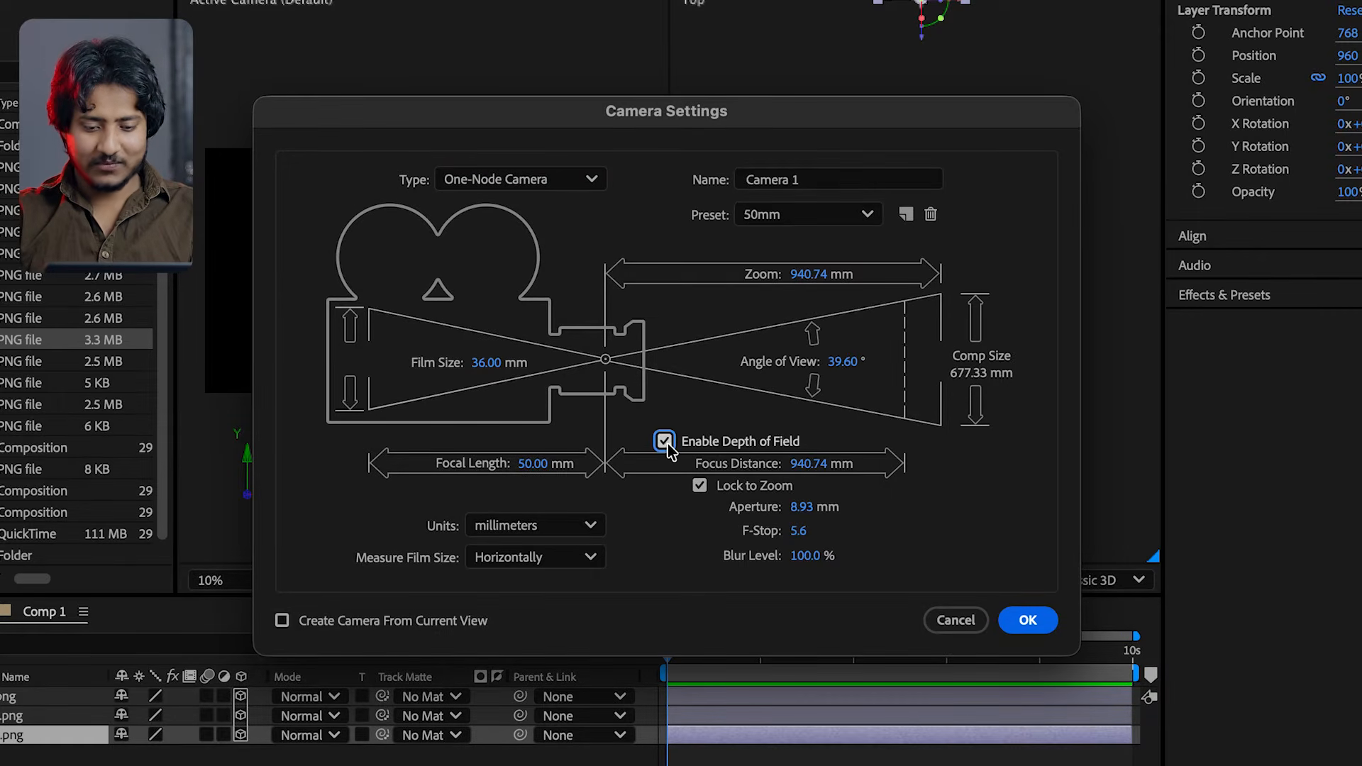
{"action": "left_click", "coordinate": [1027, 620]}
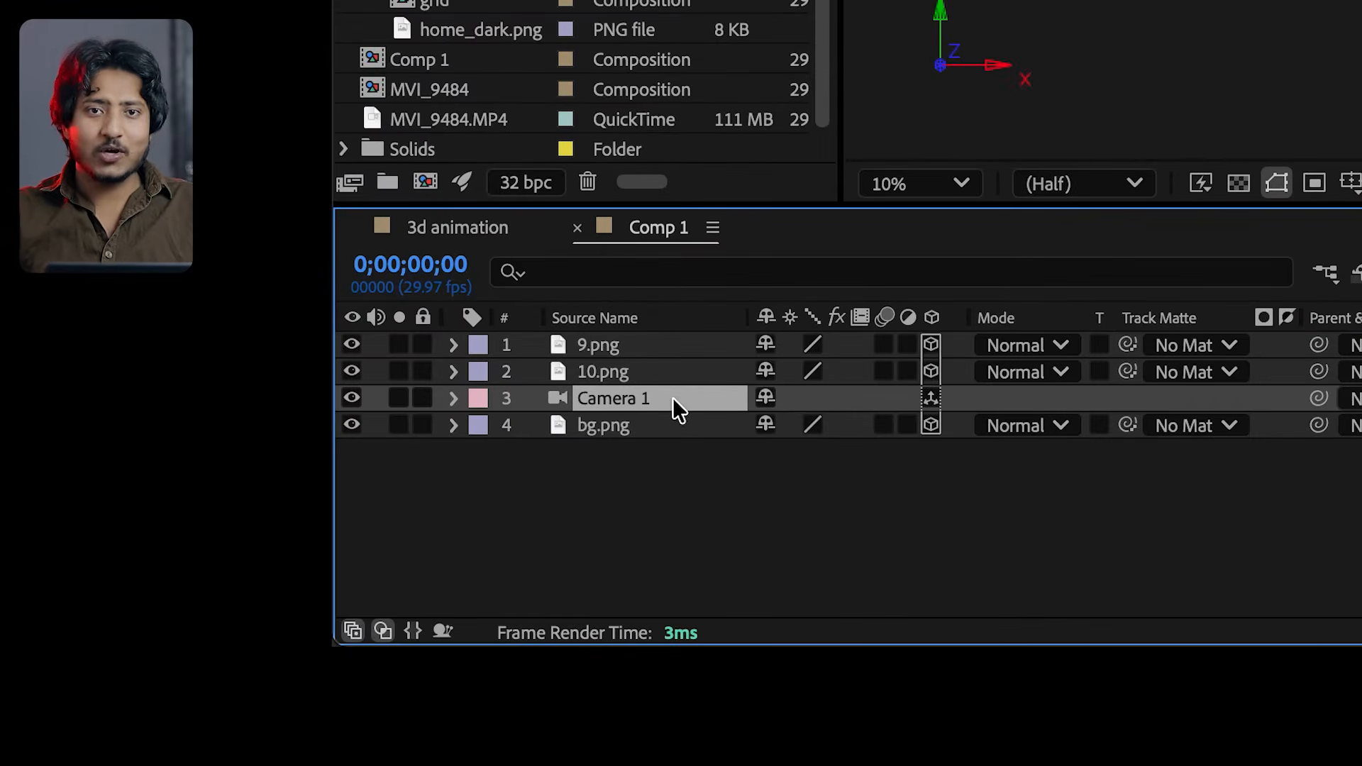
Place Camera 1 at the top of the layer stack and move it forward along the Z axis toward the images
{"action": "left_click_drag", "start_coordinate": [55, 736], "coordinate": [54, 725]}
{"action": "left_click_drag", "start_coordinate": [674, 387], "coordinate": [679, 339]}
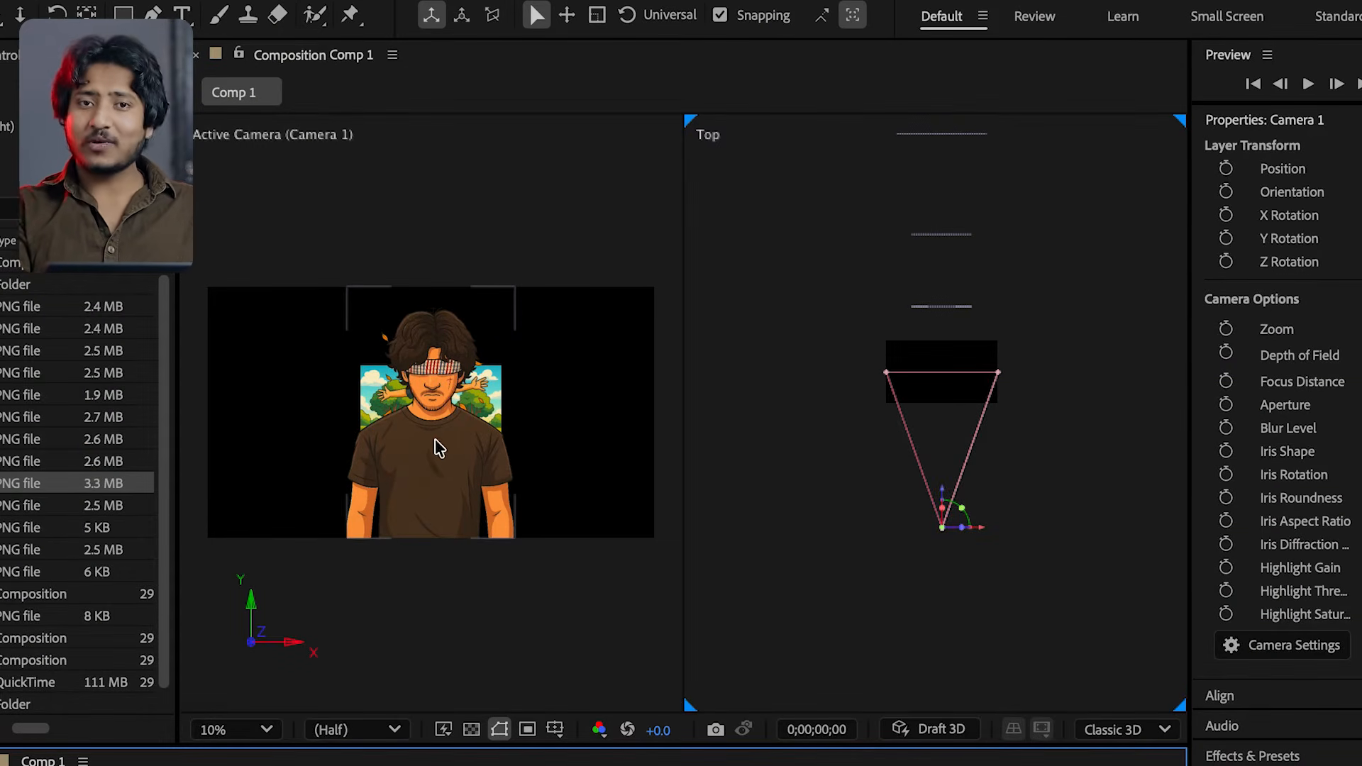
{"action": "left_click_drag", "start_coordinate": [950, 511], "coordinate": [949, 474]}
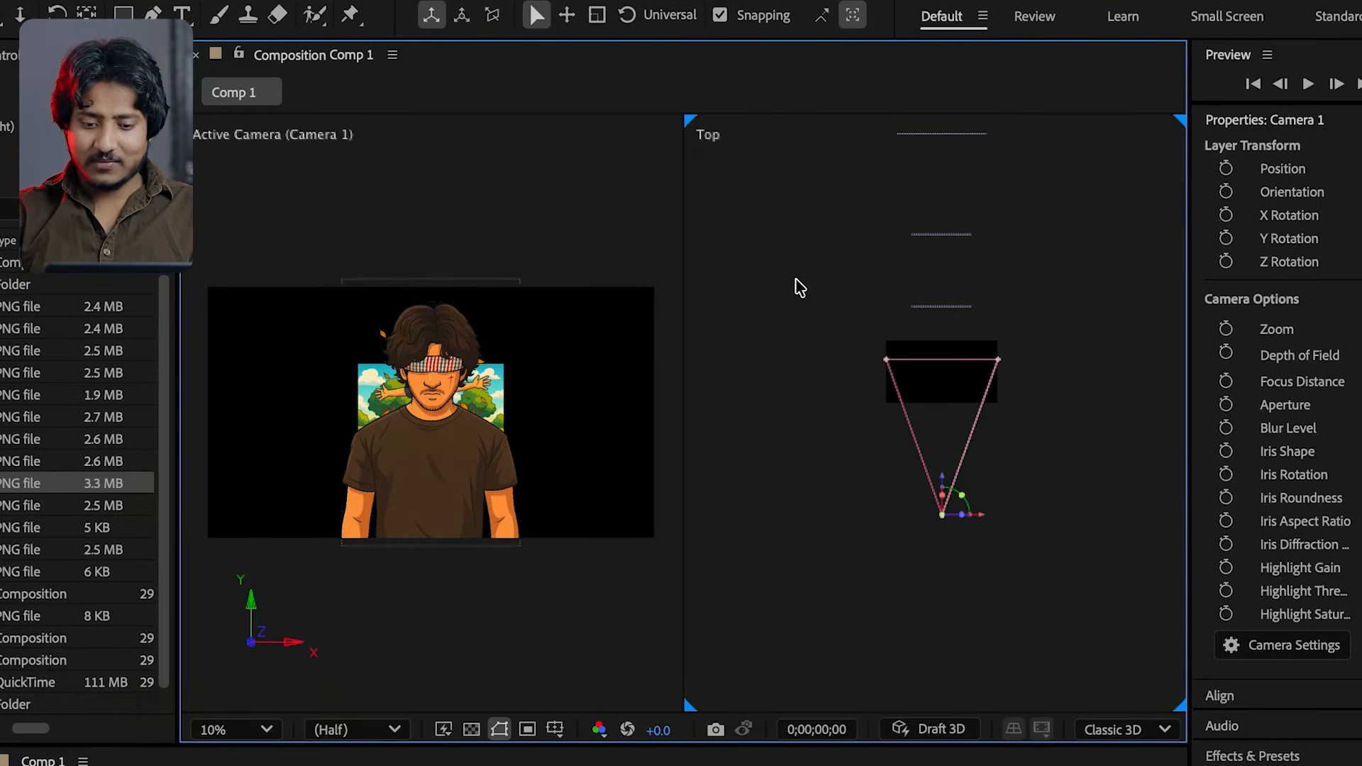
Set the second view's 3D view to Top
{"action": "key", "text": "grave"}
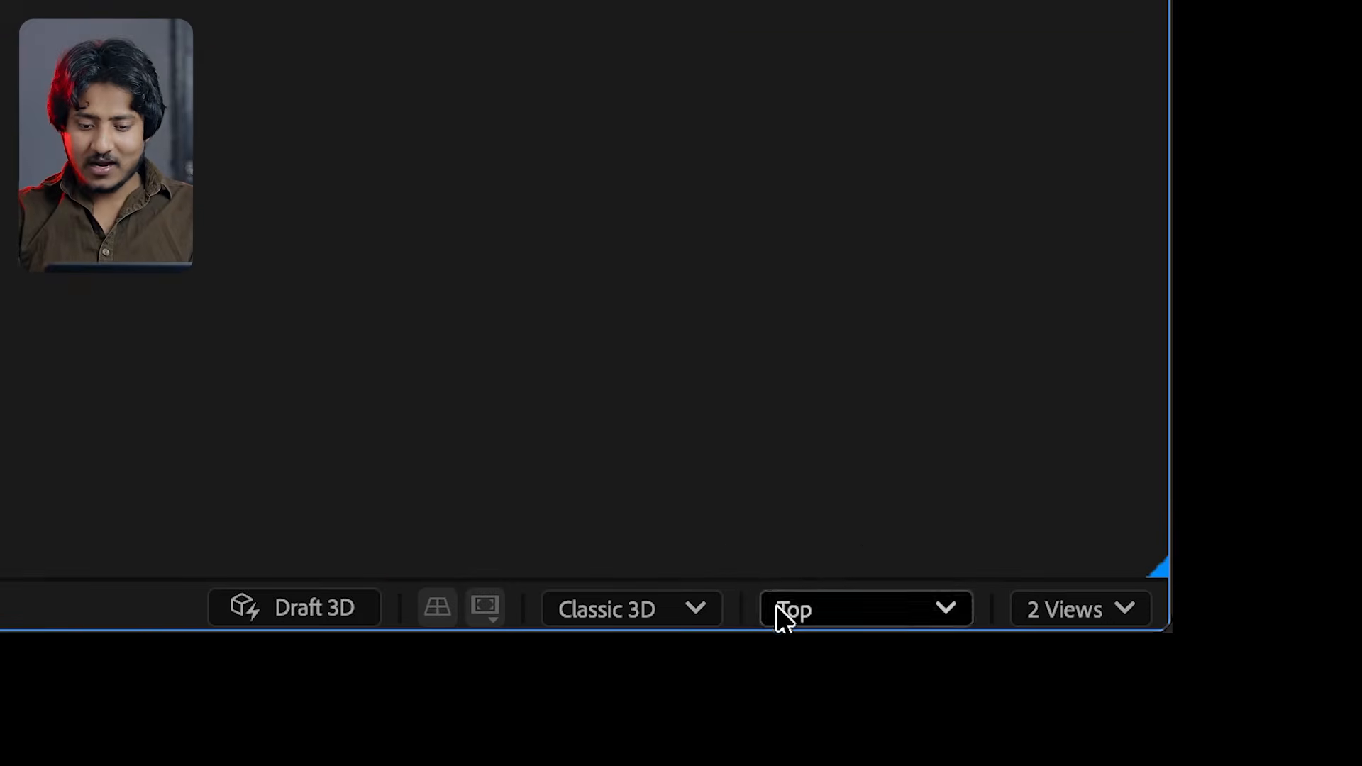
{"action": "left_click", "coordinate": [776, 604]}
{"action": "left_click", "coordinate": [769, 207]}
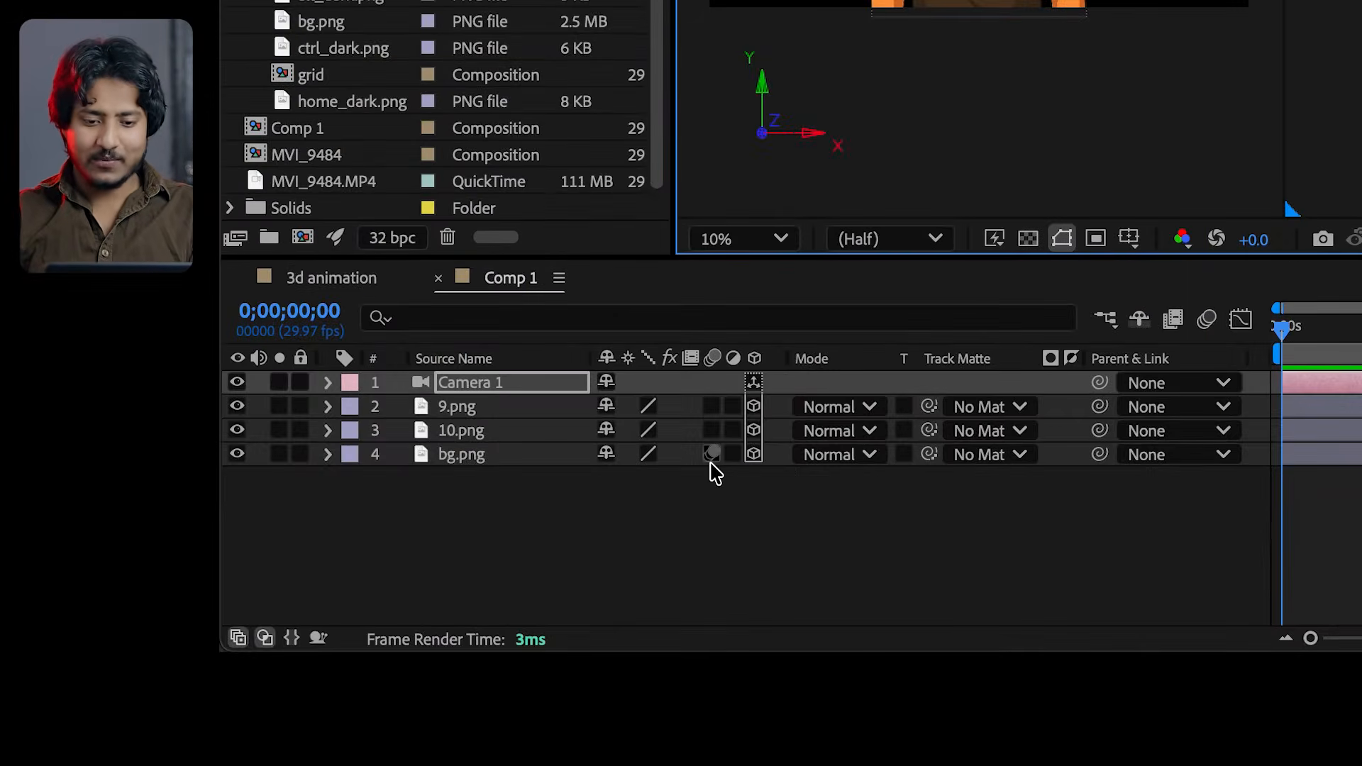
Reveal Camera 1's Position and move the camera forward along Z to -1892.7
{"action": "left_click", "coordinate": [552, 395]}
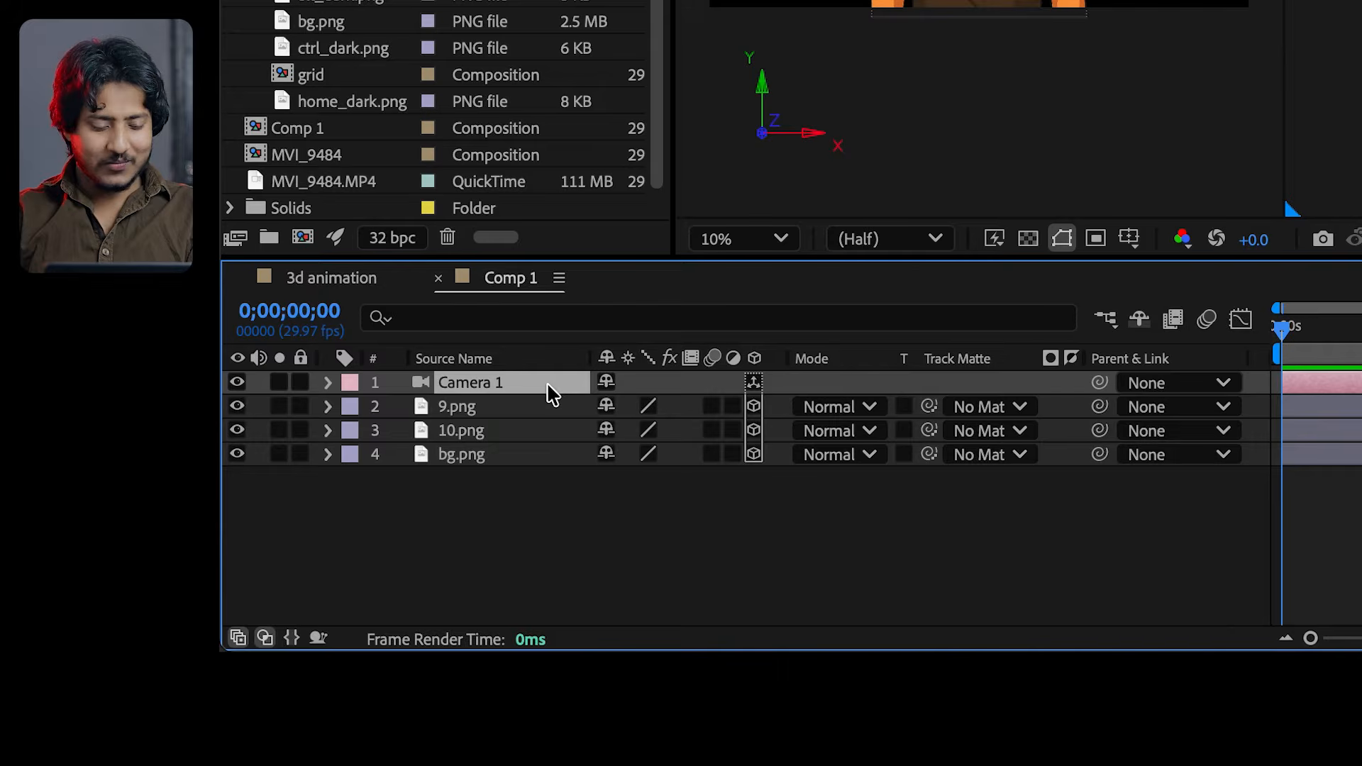
{"action": "key", "text": "p"}
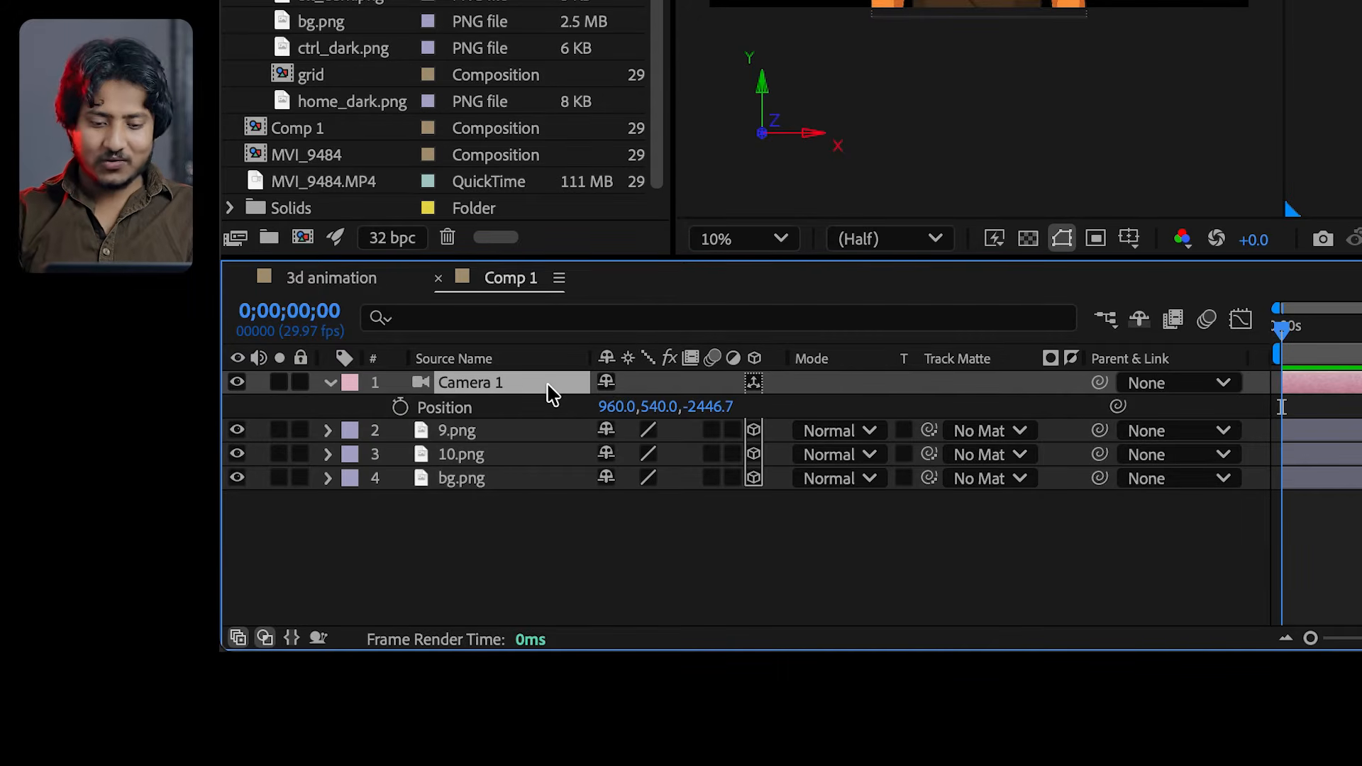
{"action": "left_click_drag", "start_coordinate": [713, 418], "coordinate": [1348, 567]}
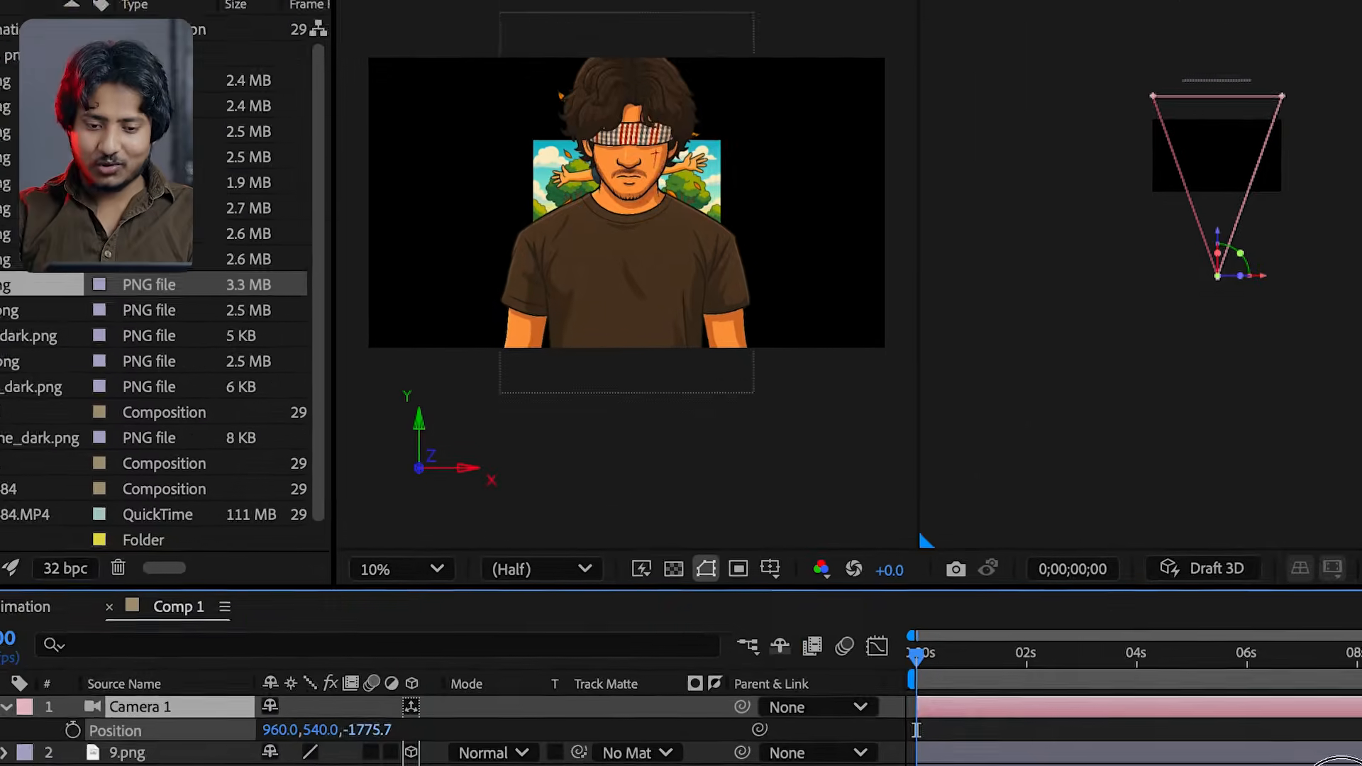
{"action": "left_click_drag", "start_coordinate": [1339, 762], "coordinate": [1000, 759]}
{"action": "mouse_move", "coordinate": [977, 474]}
{"action": "left_mouse_down"}
{"action": "mouse_move", "coordinate": [974, 356]}
{"action": "mouse_move", "coordinate": [966, 491]}
{"action": "mouse_move", "coordinate": [946, 374]}
{"action": "mouse_move", "coordinate": [958, 504]}
{"action": "mouse_move", "coordinate": [960, 390]}
{"action": "mouse_move", "coordinate": [956, 532]}
{"action": "mouse_move", "coordinate": [958, 392]}
{"action": "mouse_move", "coordinate": [968, 471]}
{"action": "left_mouse_up"}
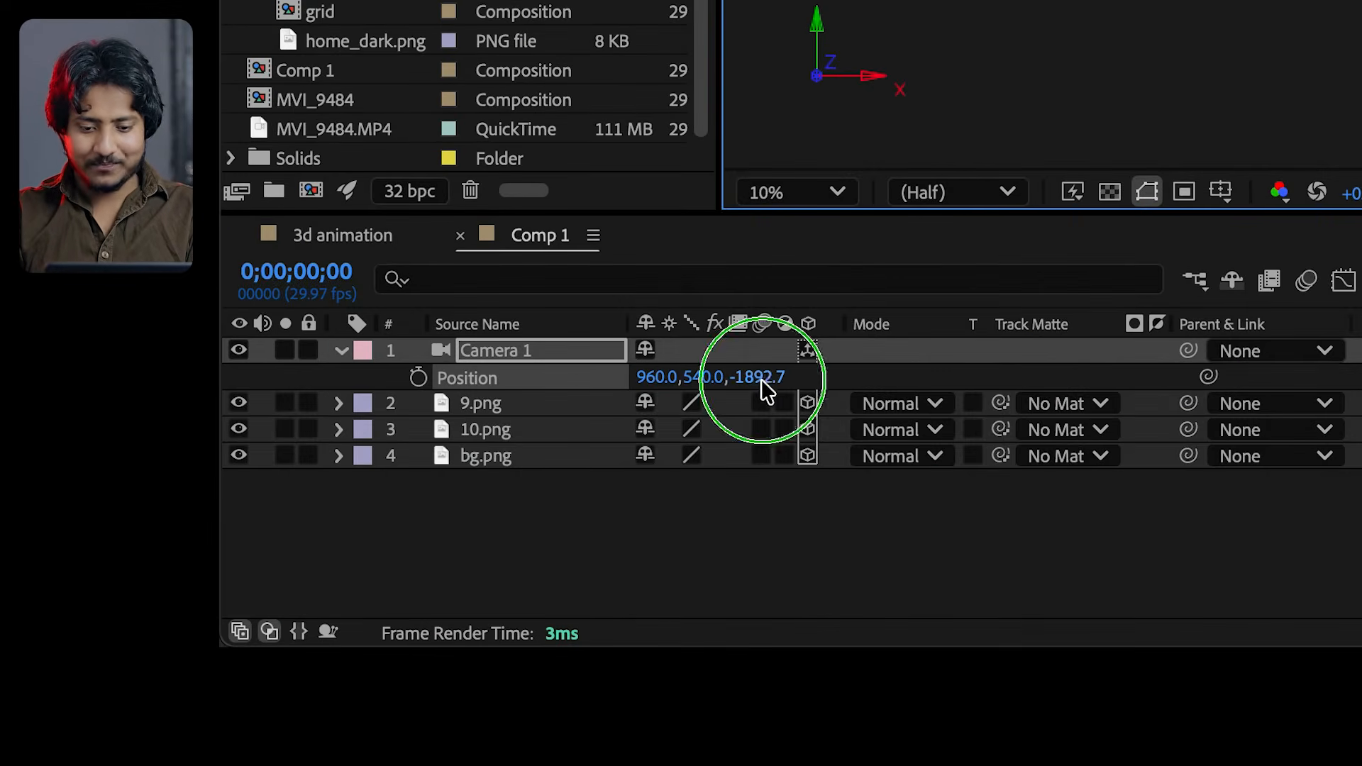
Reset Camera 1's Position and shift its X value to 1056.0
{"action": "right_click", "coordinate": [764, 388]}
{"action": "left_click", "coordinate": [784, 423]}
{"action": "mouse_move", "coordinate": [651, 383]}
{"action": "left_mouse_down"}
{"action": "mouse_move", "coordinate": [1037, 351]}
{"action": "mouse_move", "coordinate": [1177, 355]}
{"action": "mouse_move", "coordinate": [653, 362]}
{"action": "left_mouse_up"}
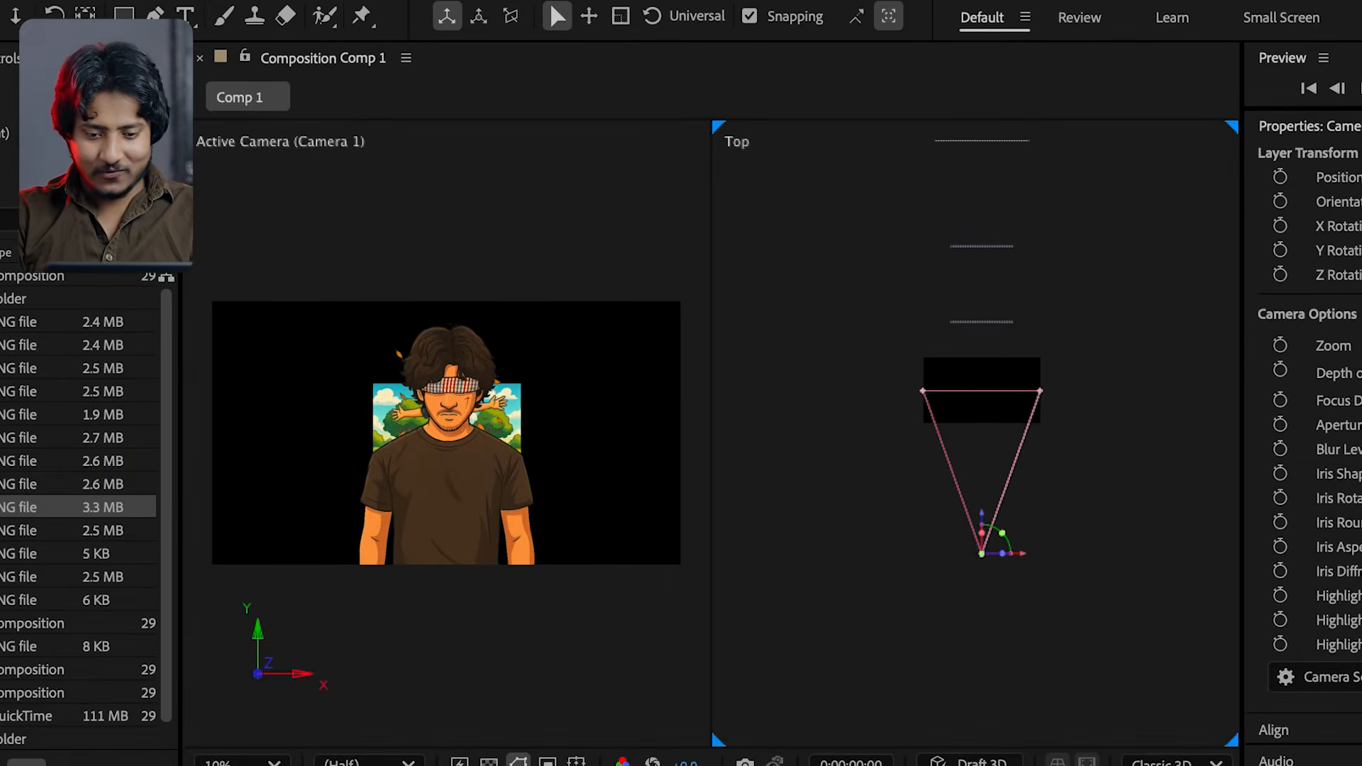
{"action": "left_click_drag", "start_coordinate": [454, 765], "coordinate": [497, 765]}
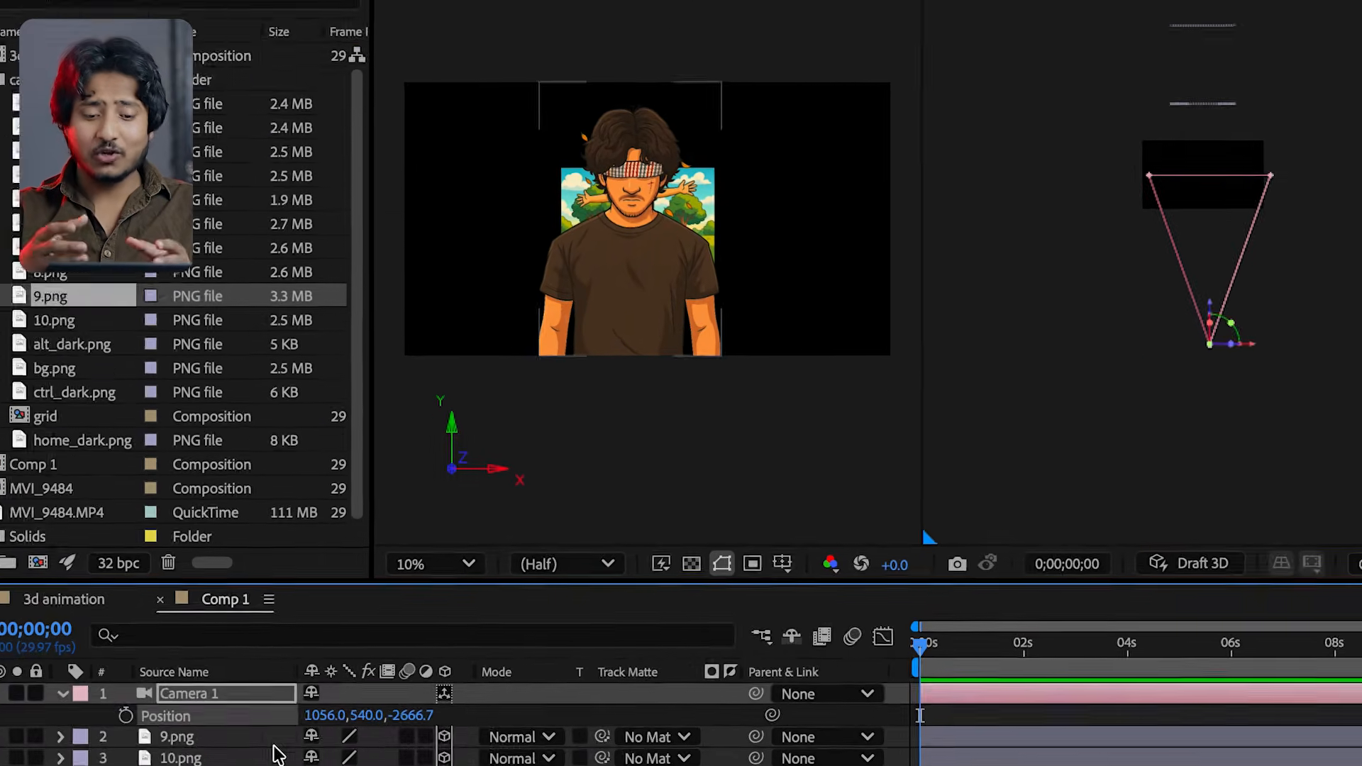
Scale up the bg.png layer until the background fills the whole camera frame
{"action": "left_click", "coordinate": [234, 761]}
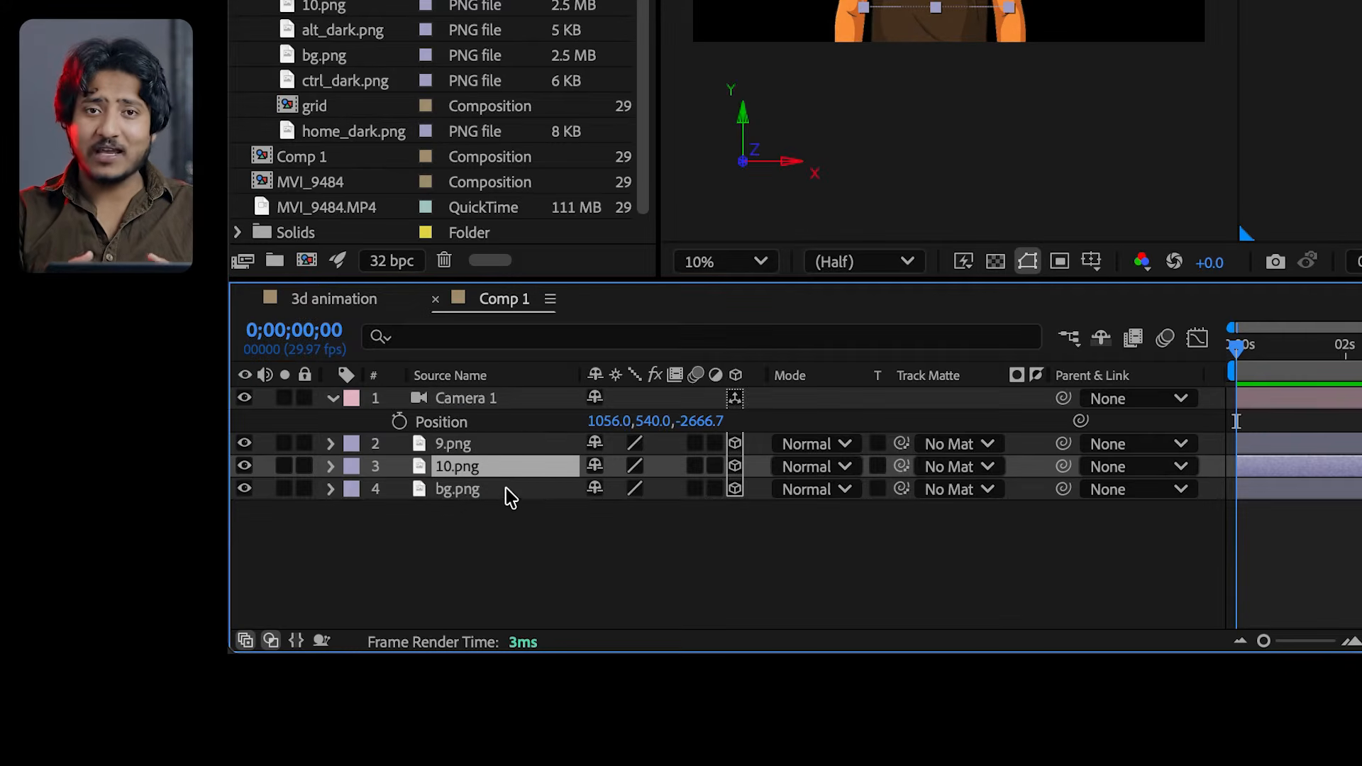
{"action": "left_click", "coordinate": [507, 489]}
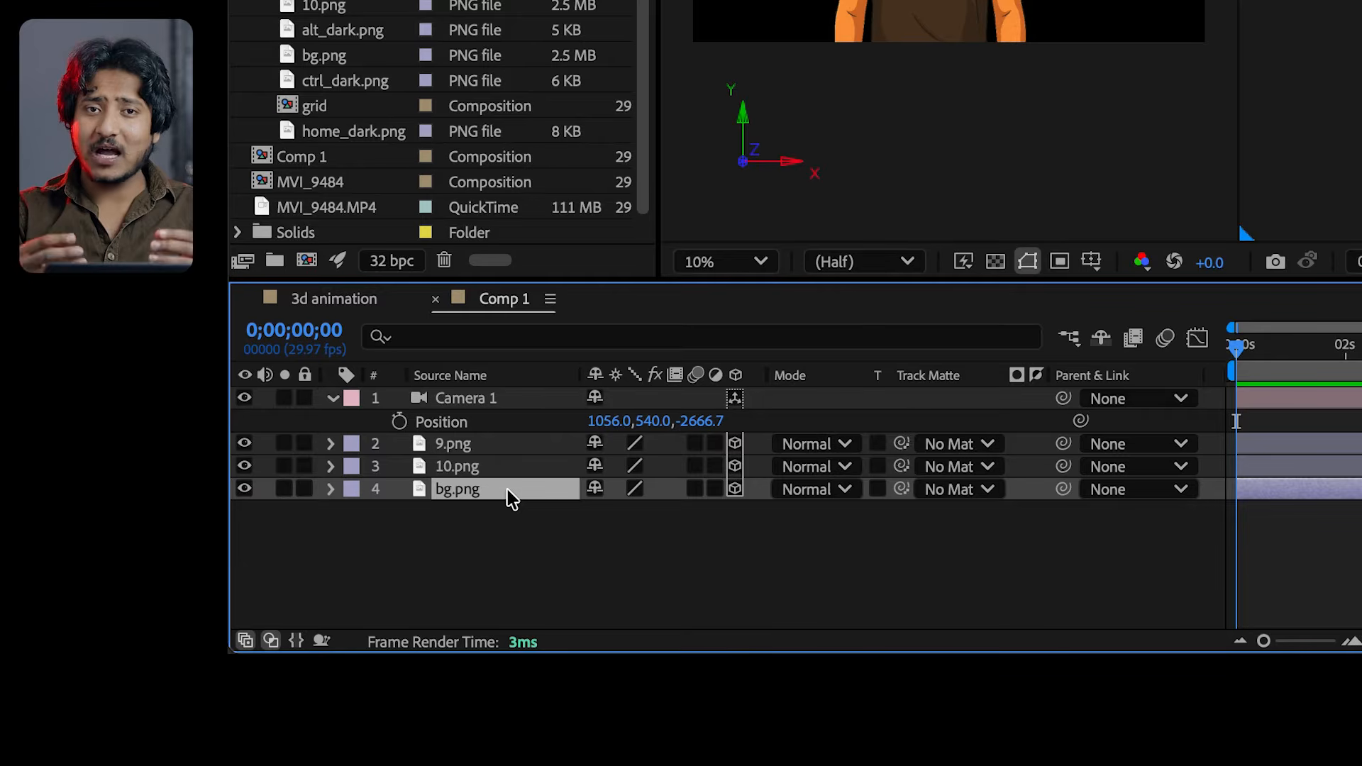
{"action": "key", "text": "s"}
{"action": "left_click_drag", "start_coordinate": [620, 512], "coordinate": [511, 660]}
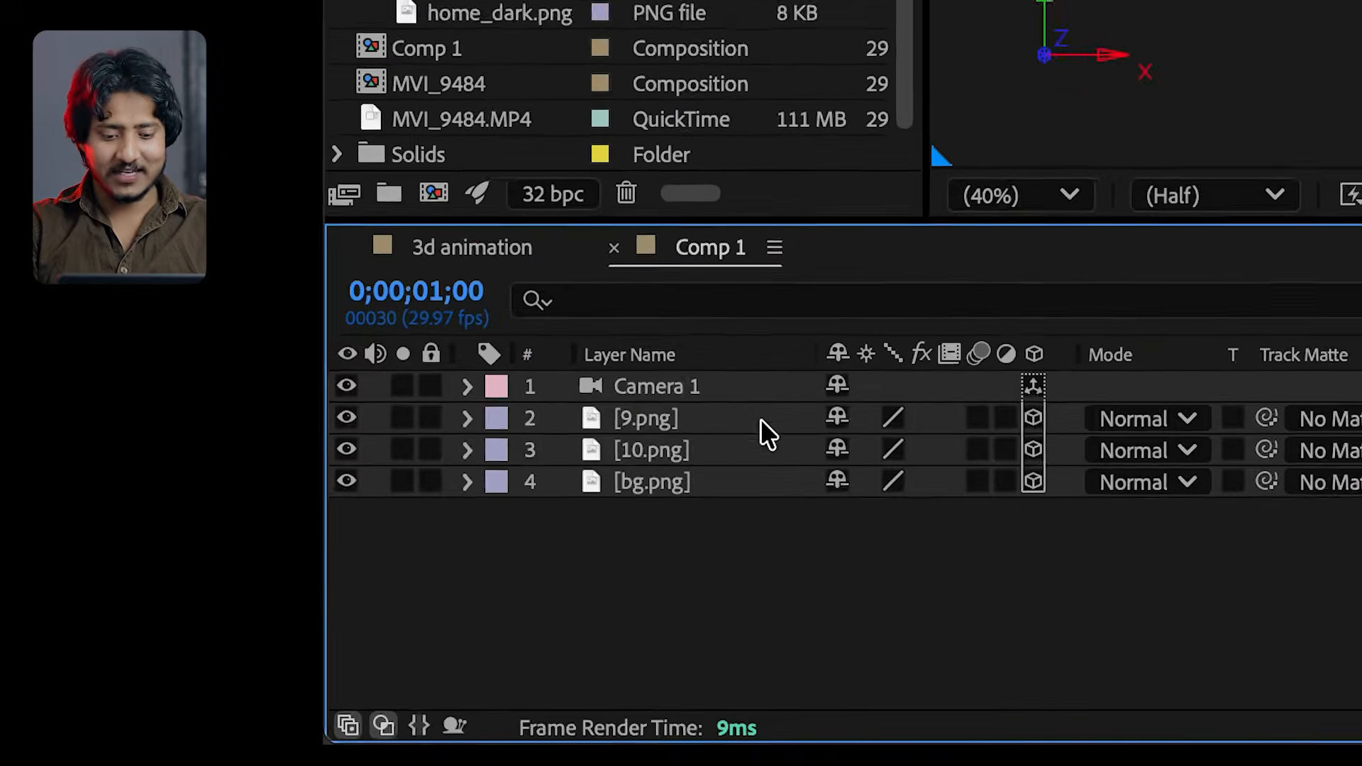
Delete the one-node camera and create a Two-Node Camera with the 50mm preset and depth of field enabled
{"action": "left_click", "coordinate": [250, 601]}
{"action": "key", "text": "Delete"}
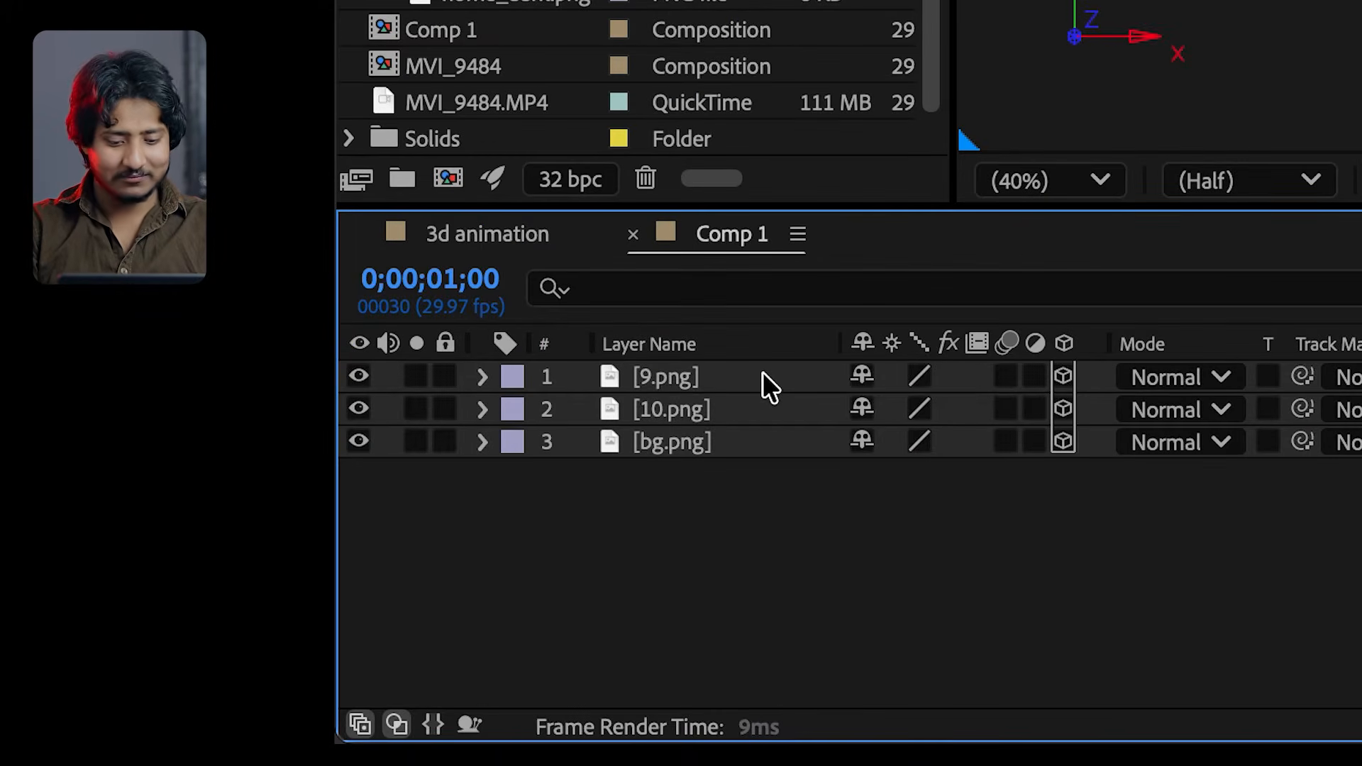
{"action": "right_click", "coordinate": [885, 517]}
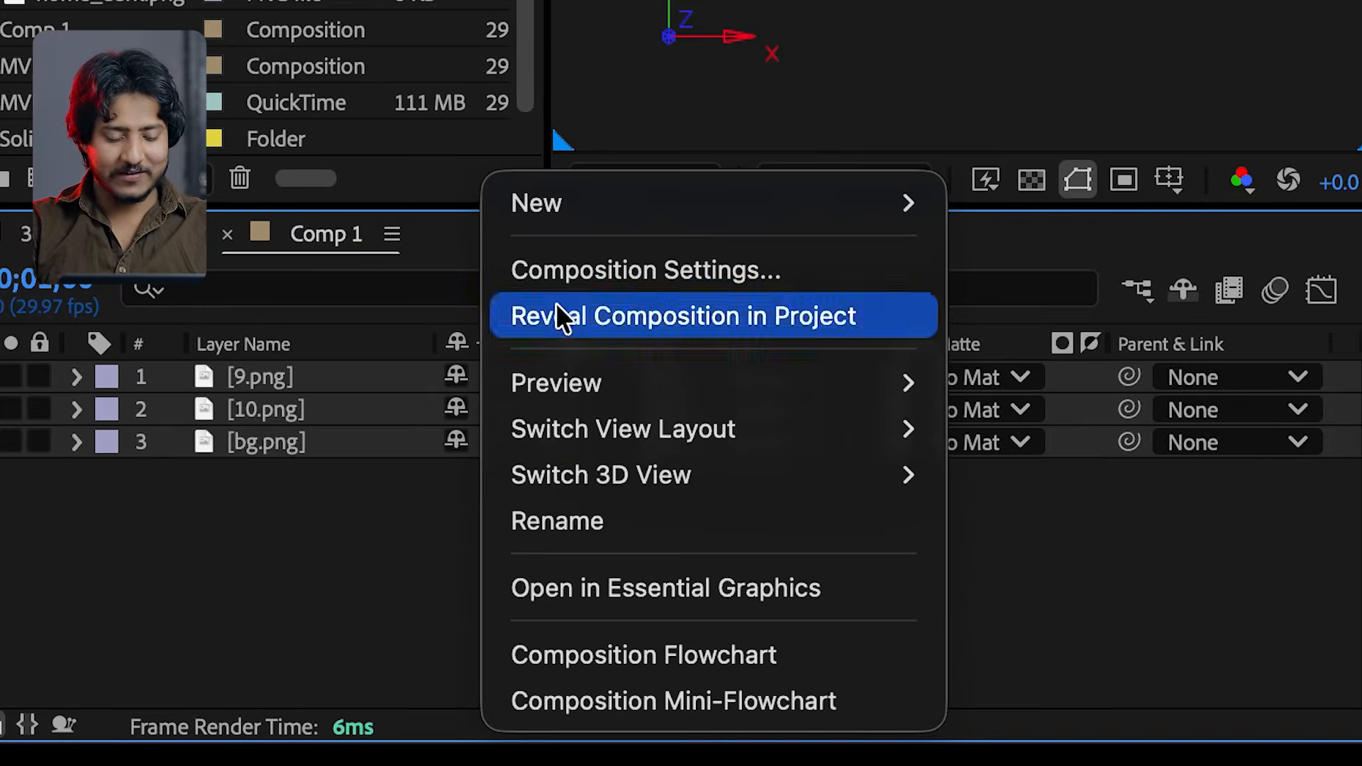
{"action": "mouse_move", "coordinate": [598, 213]}
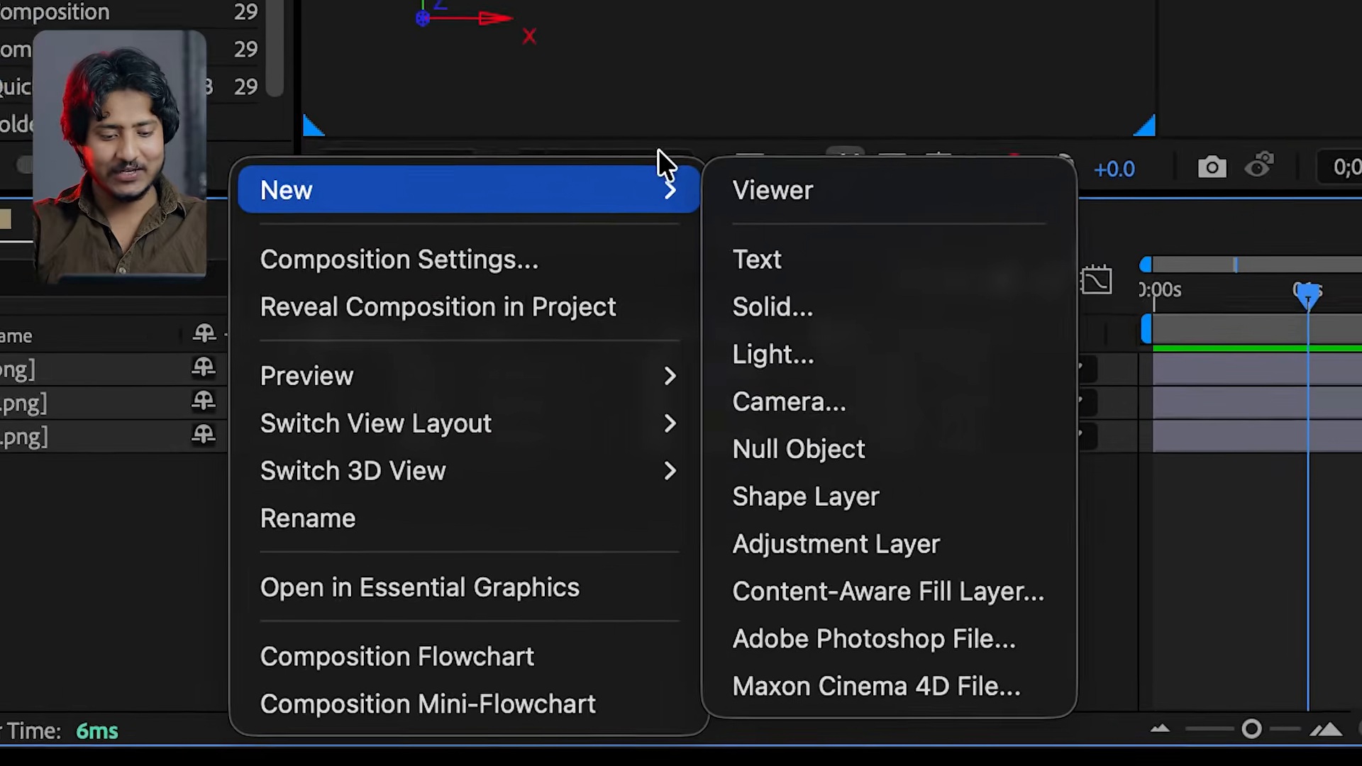
{"action": "left_click", "coordinate": [565, 404]}
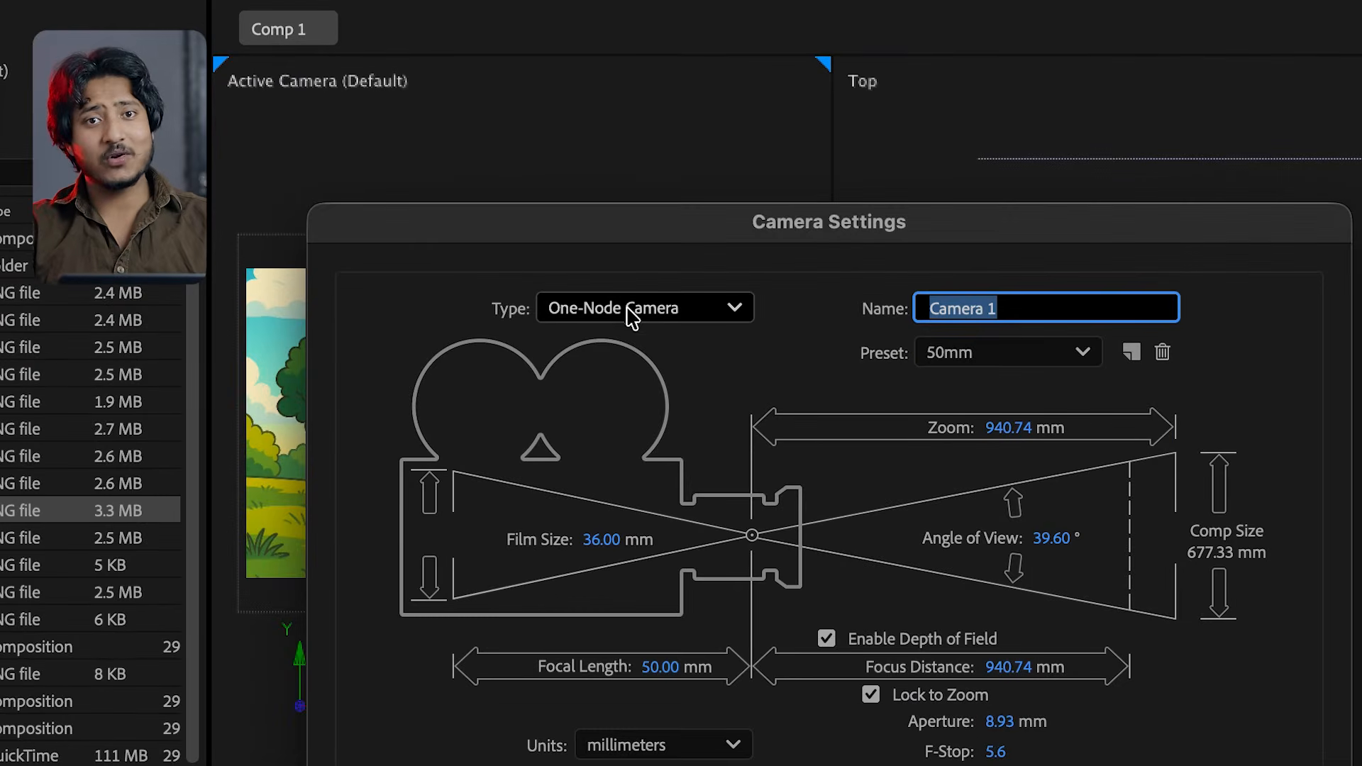
{"action": "left_click", "coordinate": [630, 313]}
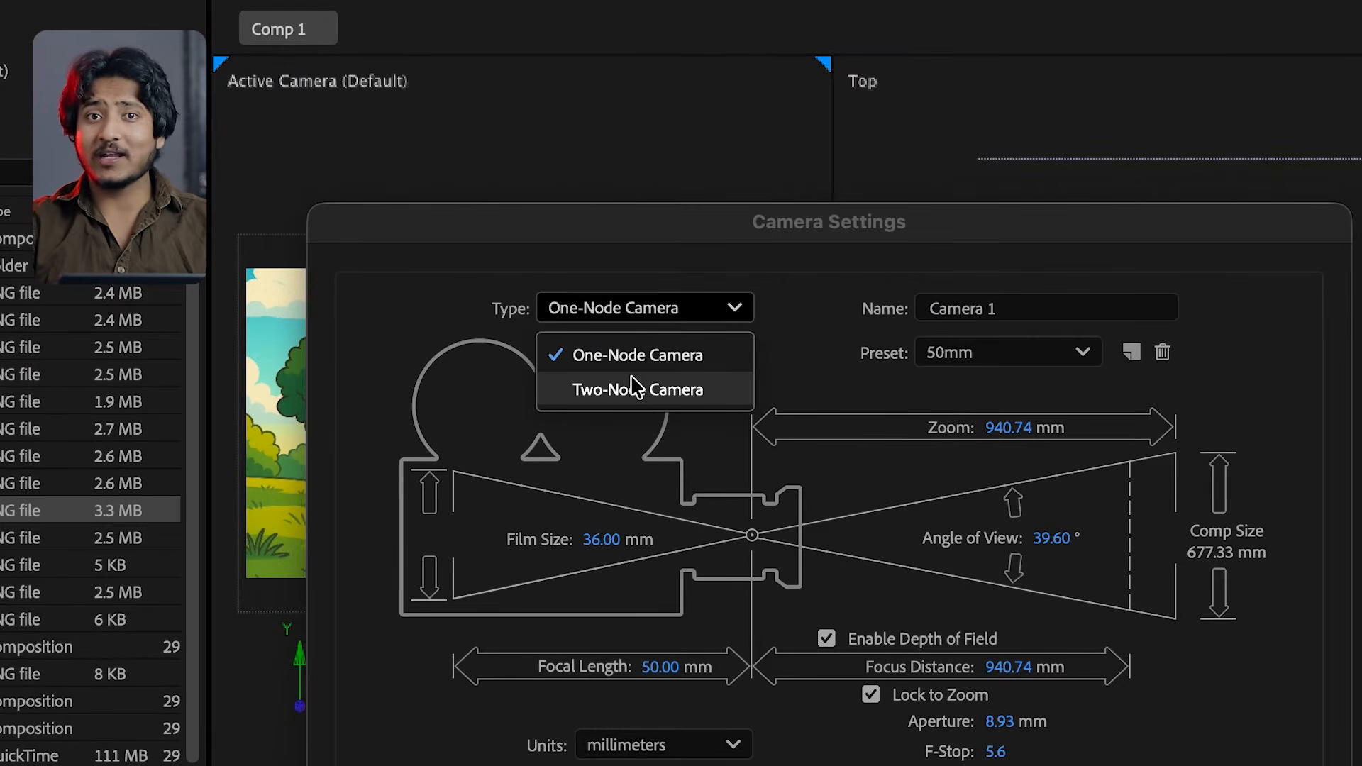
{"action": "left_click", "coordinate": [638, 394]}
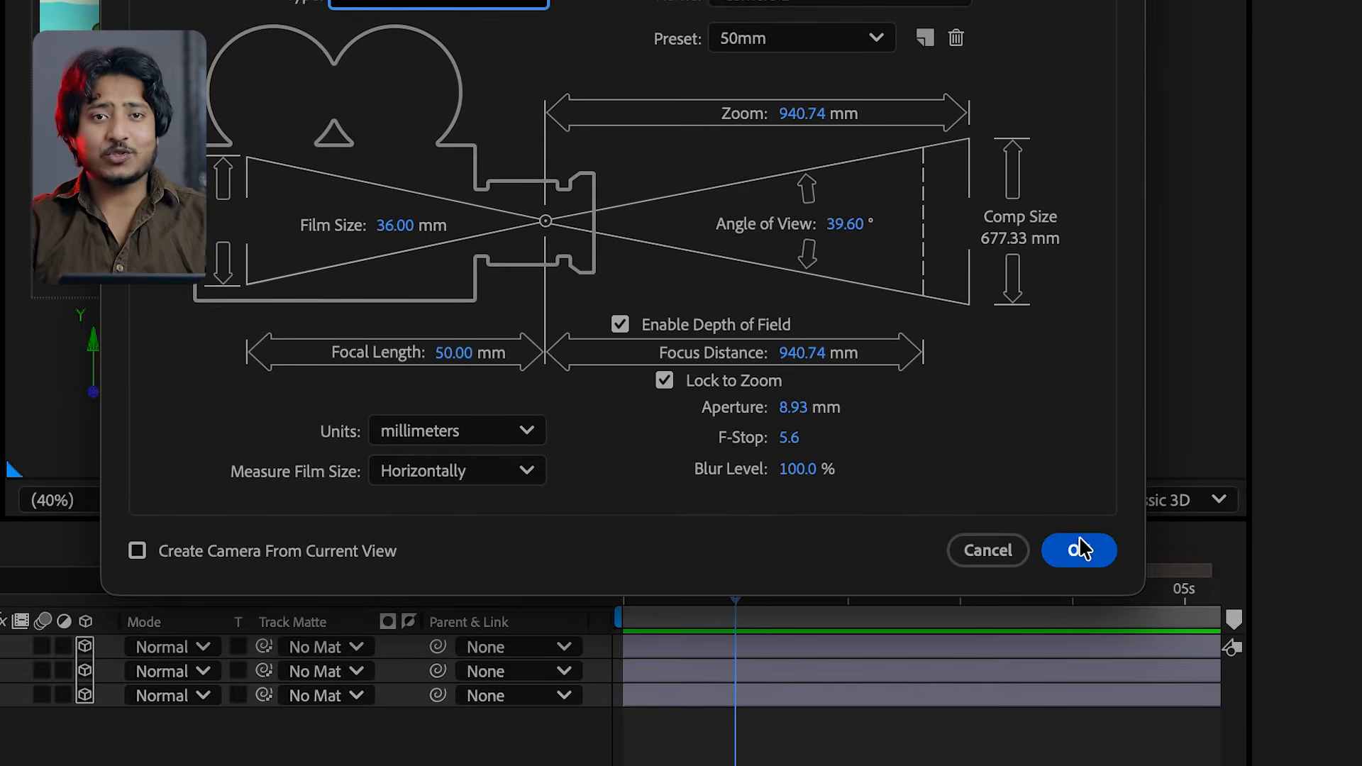
{"action": "left_click", "coordinate": [1077, 553]}
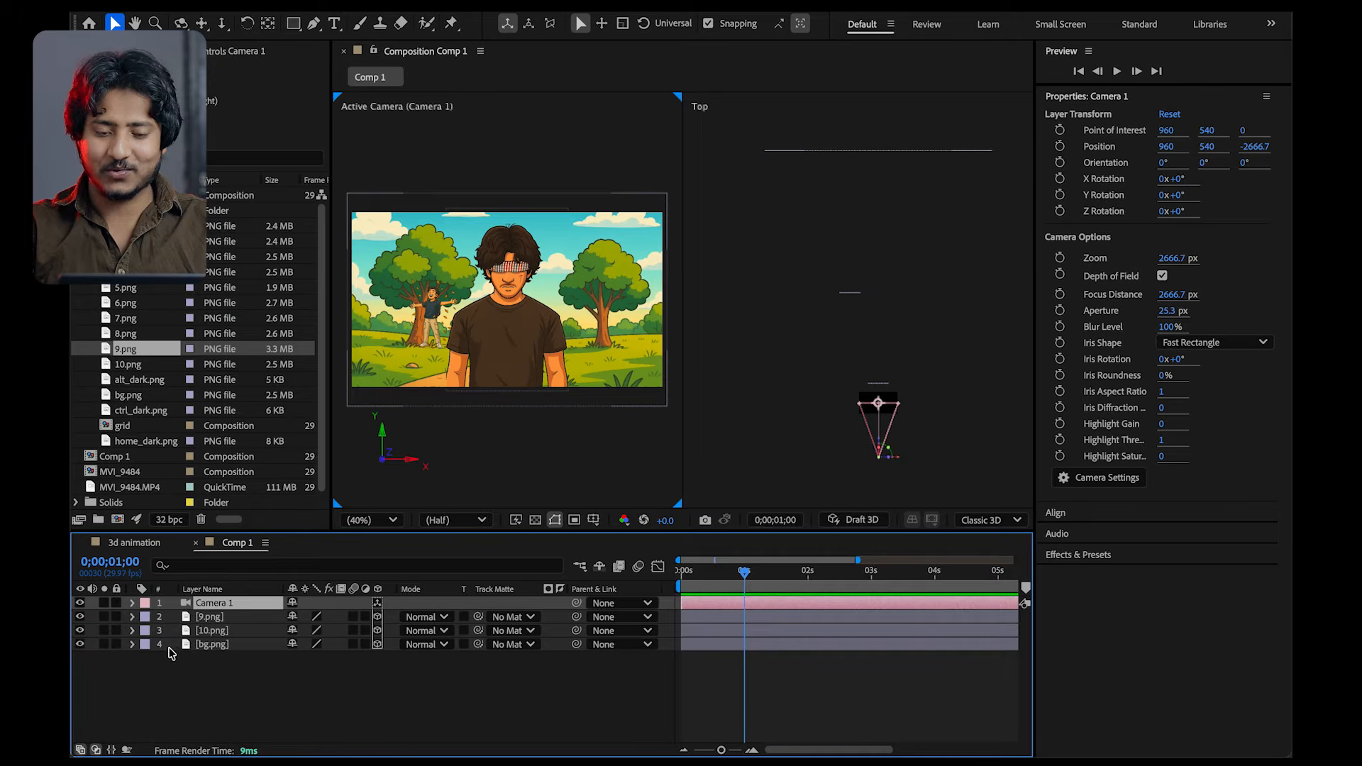
Reveal Camera 1's Position and Point of Interest, and dolly the camera in toward the man under the tree
{"action": "key", "text": "p"}
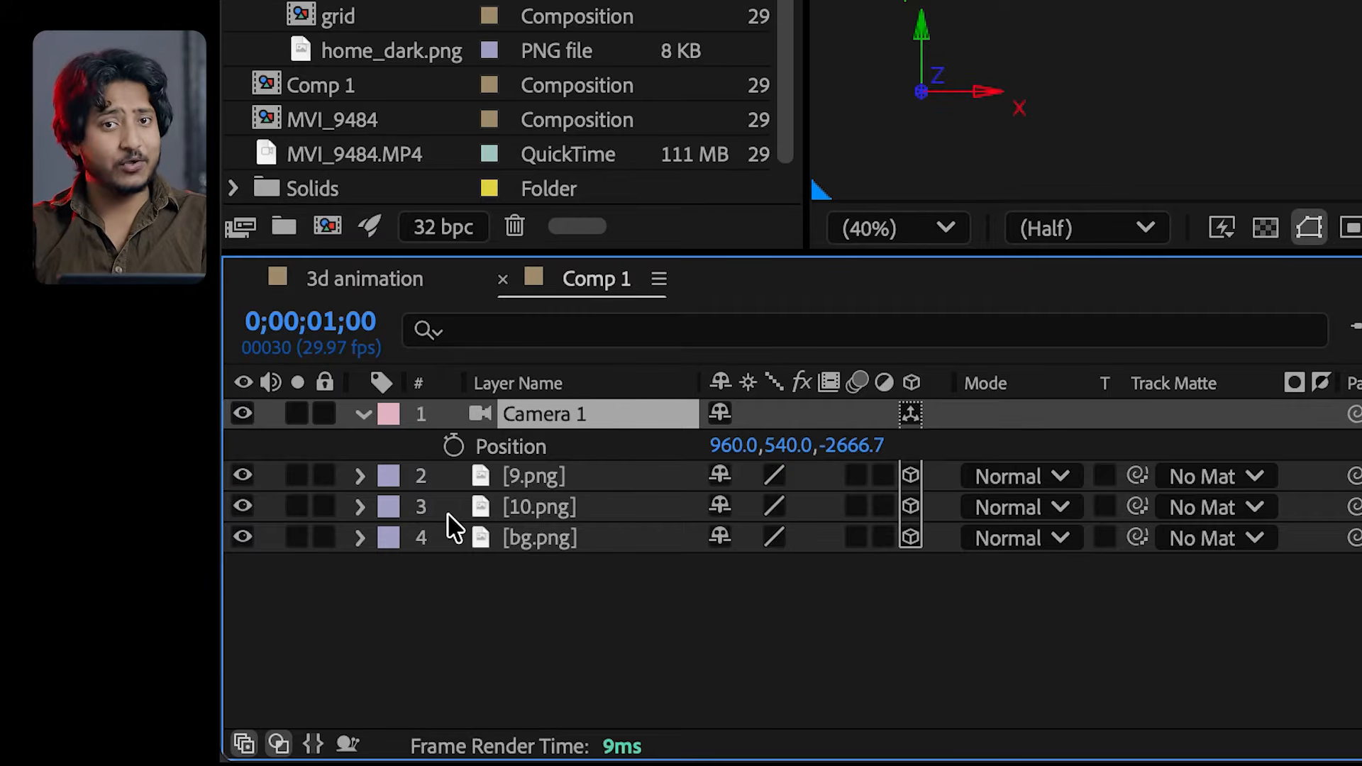
{"action": "key", "text": "shift+a"}
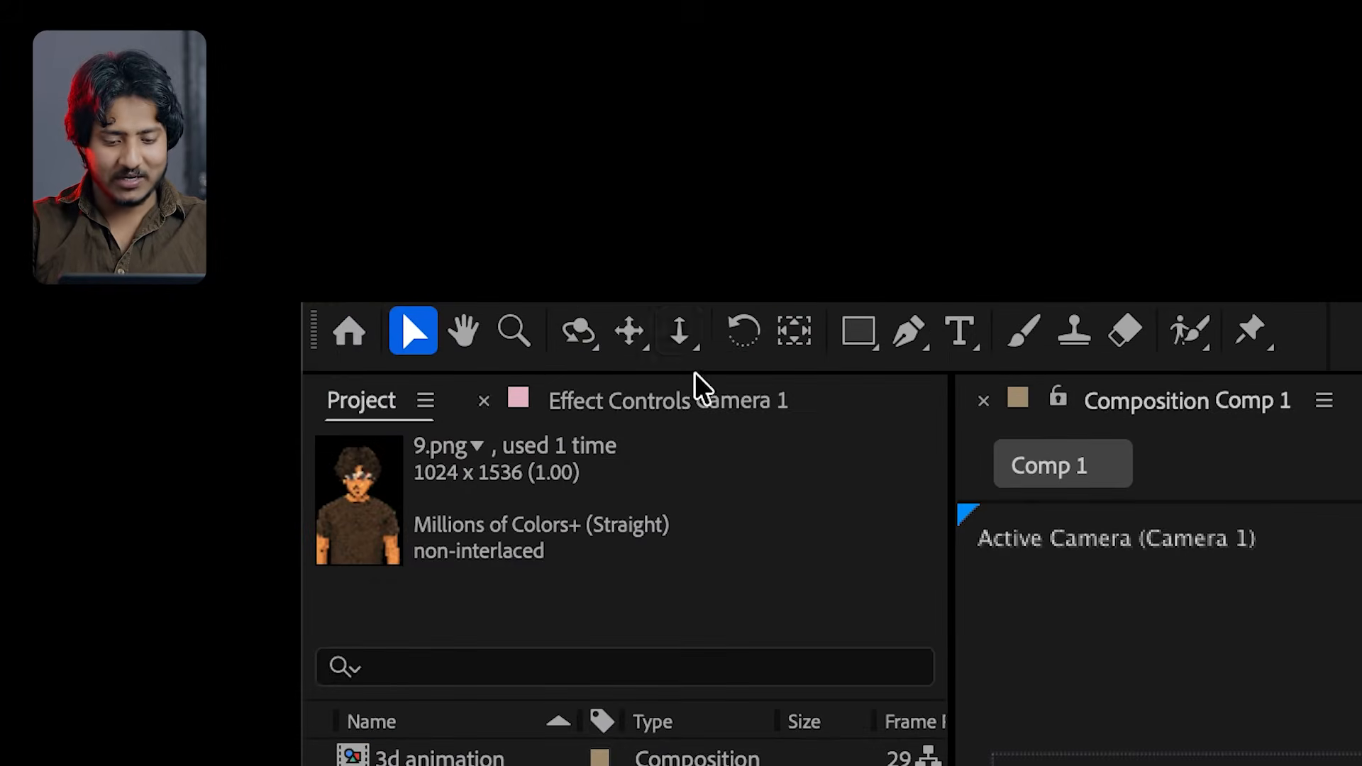
{"action": "left_click_drag", "start_coordinate": [683, 342], "coordinate": [790, 332]}
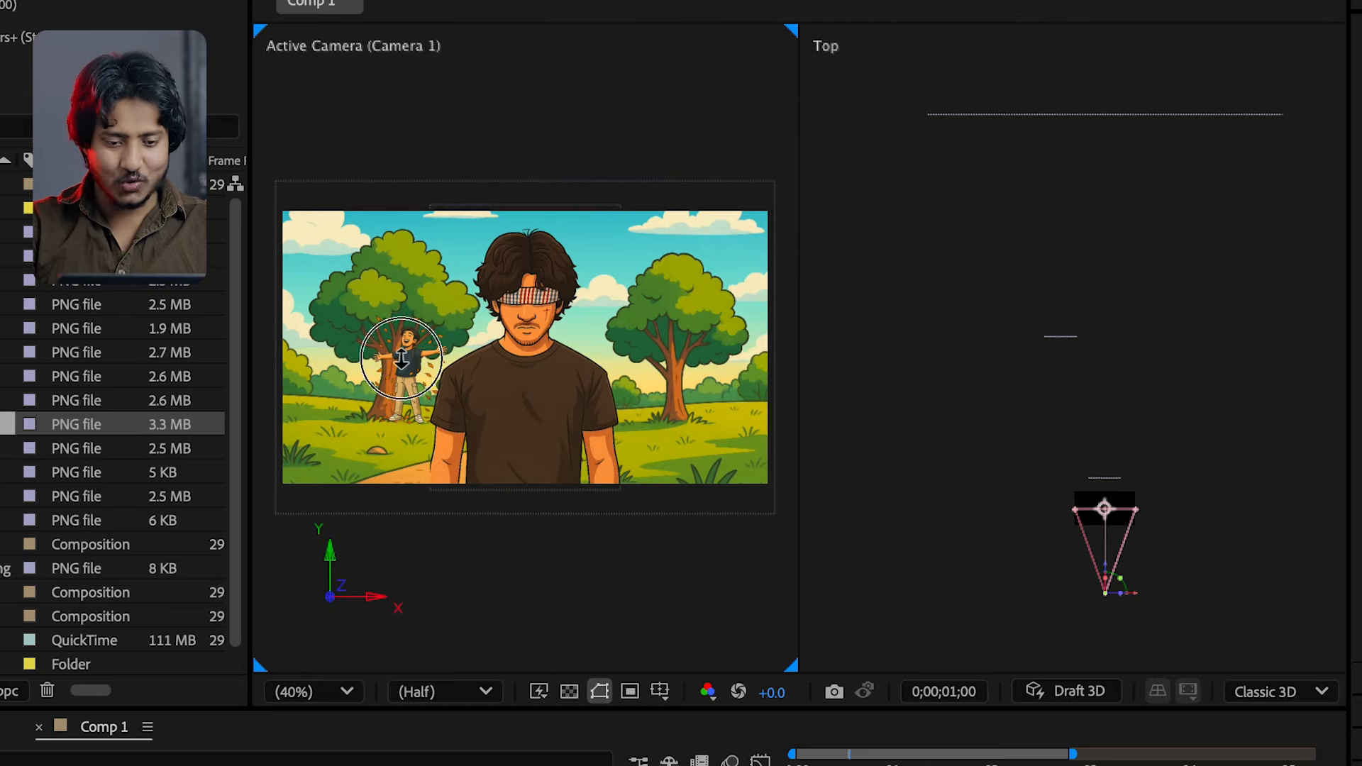
{"action": "left_click_drag", "start_coordinate": [401, 358], "coordinate": [396, 291]}
{"action": "left_click_drag", "start_coordinate": [404, 350], "coordinate": [422, 55]}
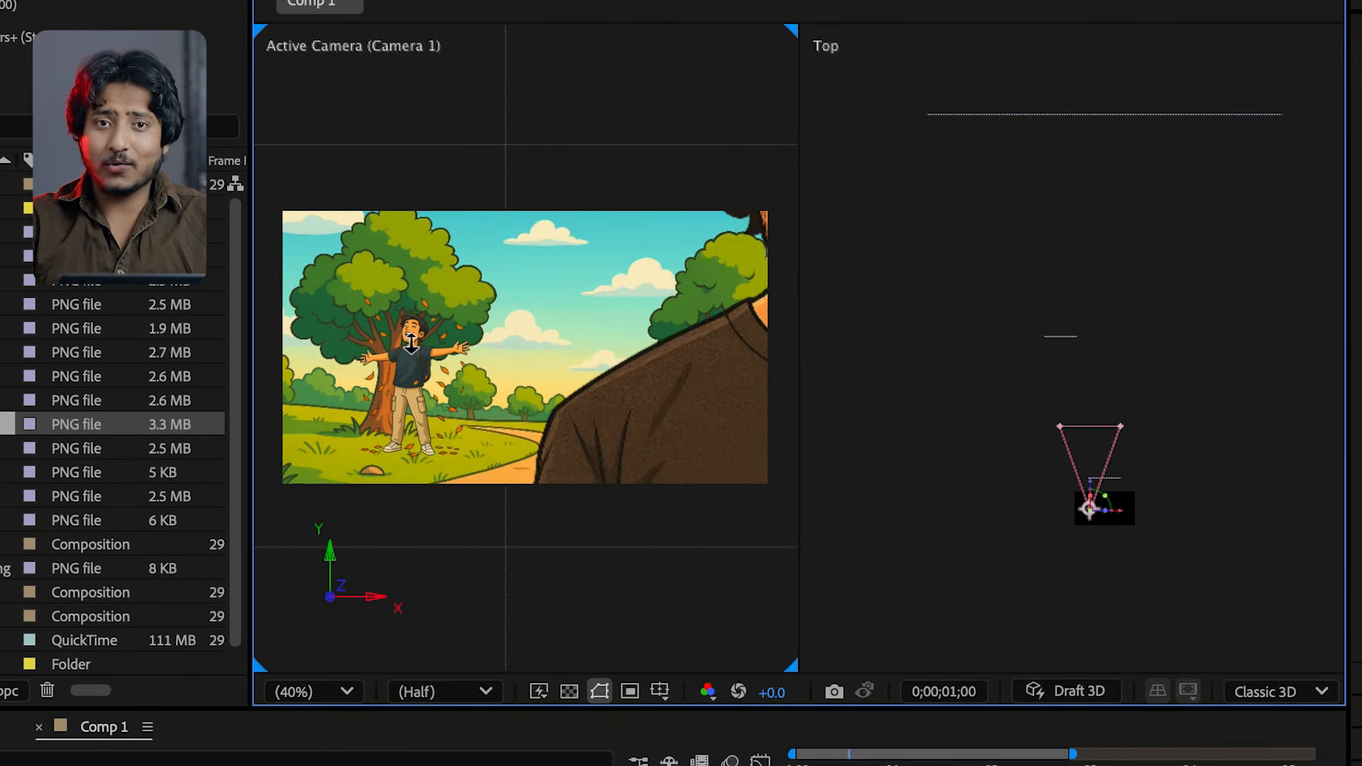
{"action": "left_click_drag", "start_coordinate": [412, 343], "coordinate": [410, 273]}
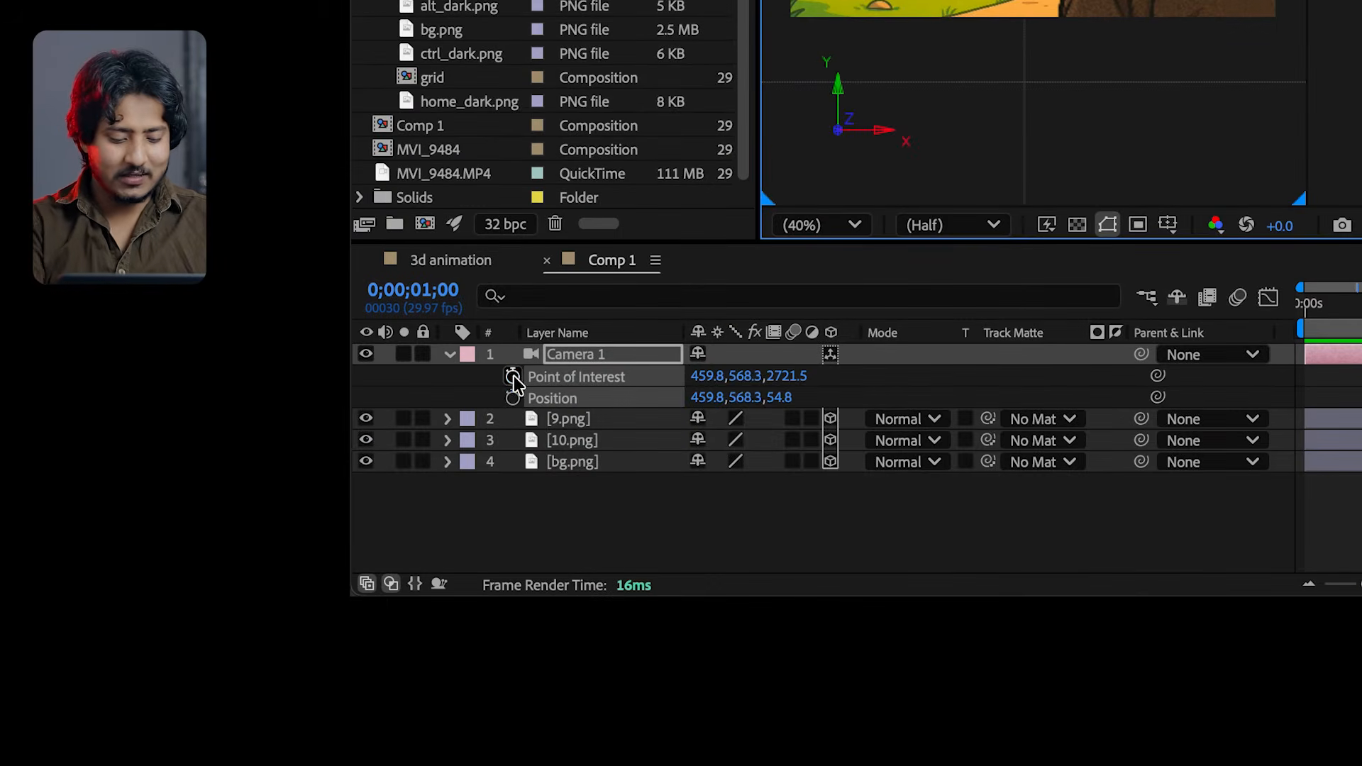
Keyframe Camera 1's Point of Interest and Position at 0;00;01;00 and dolly farther in, past the foreground figure
{"action": "left_click", "coordinate": [514, 376]}
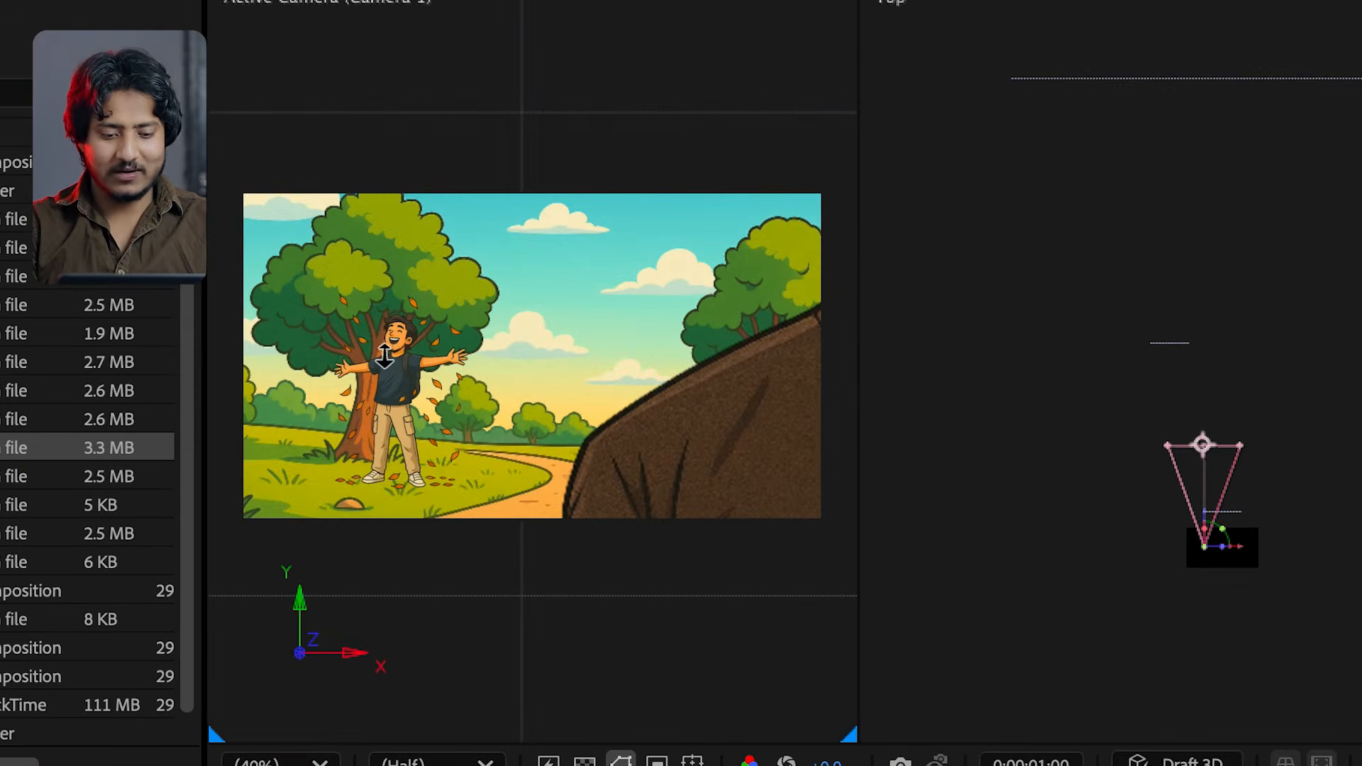
{"action": "left_click", "coordinate": [394, 351]}
{"action": "left_click_drag", "start_coordinate": [394, 351], "coordinate": [388, 217]}
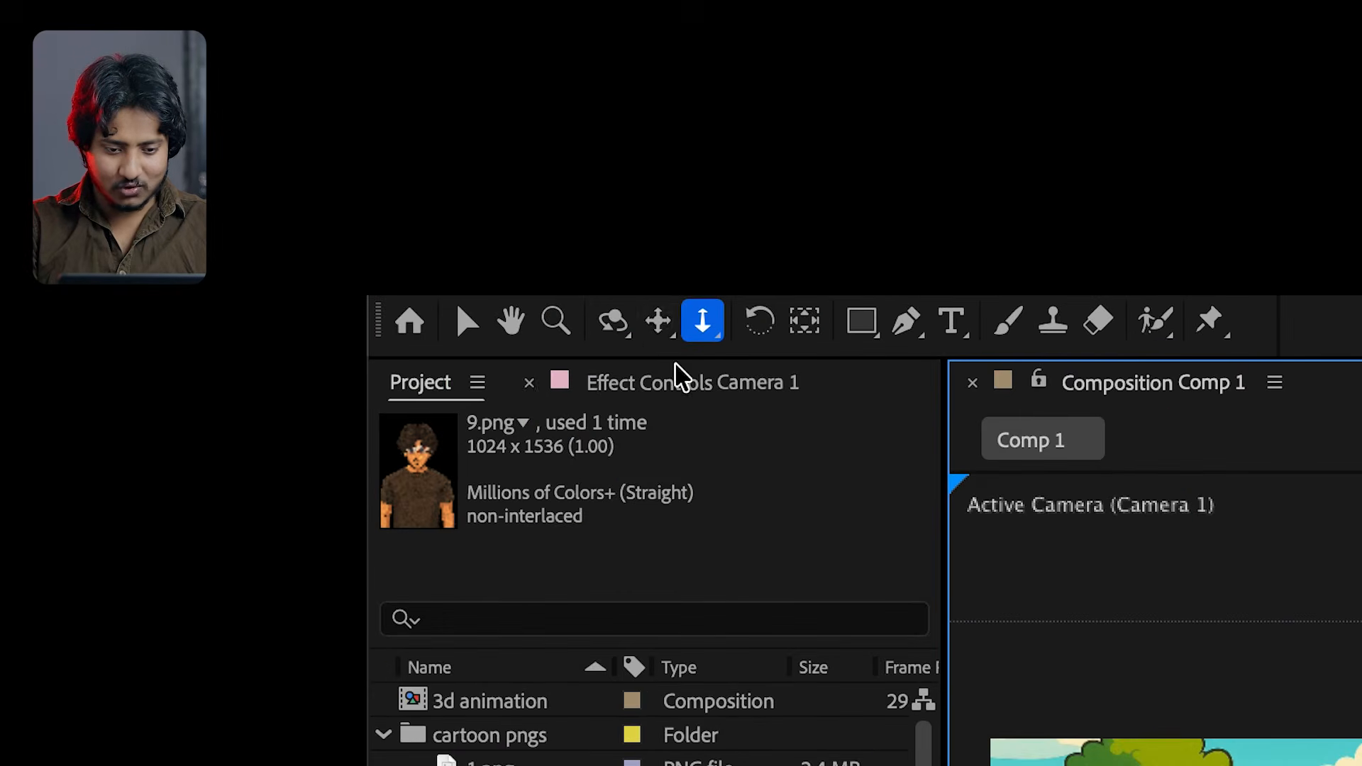
Pan and orbit Camera 1 to frame the man with outstretched arms centrally between the two trees at a slight angle
{"action": "left_click", "coordinate": [658, 321]}
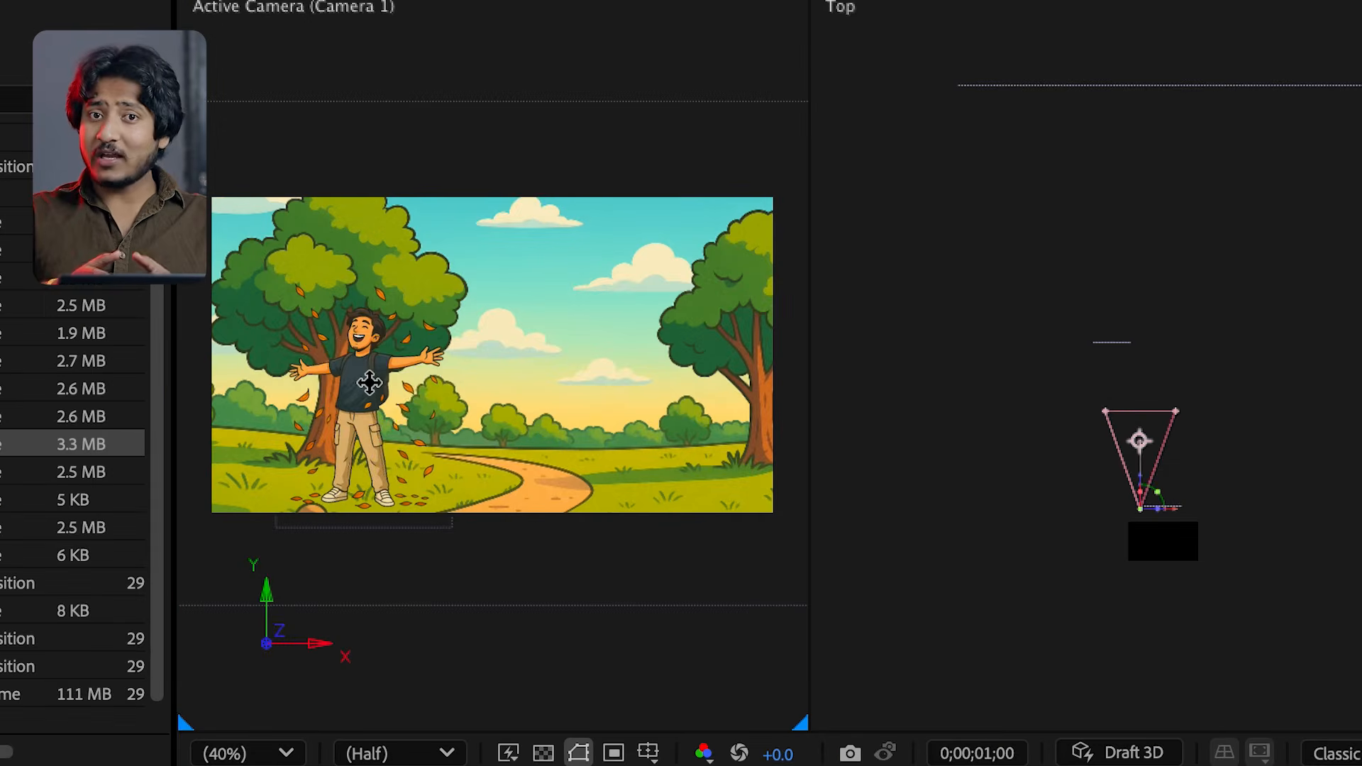
{"action": "left_click_drag", "start_coordinate": [395, 379], "coordinate": [549, 223]}
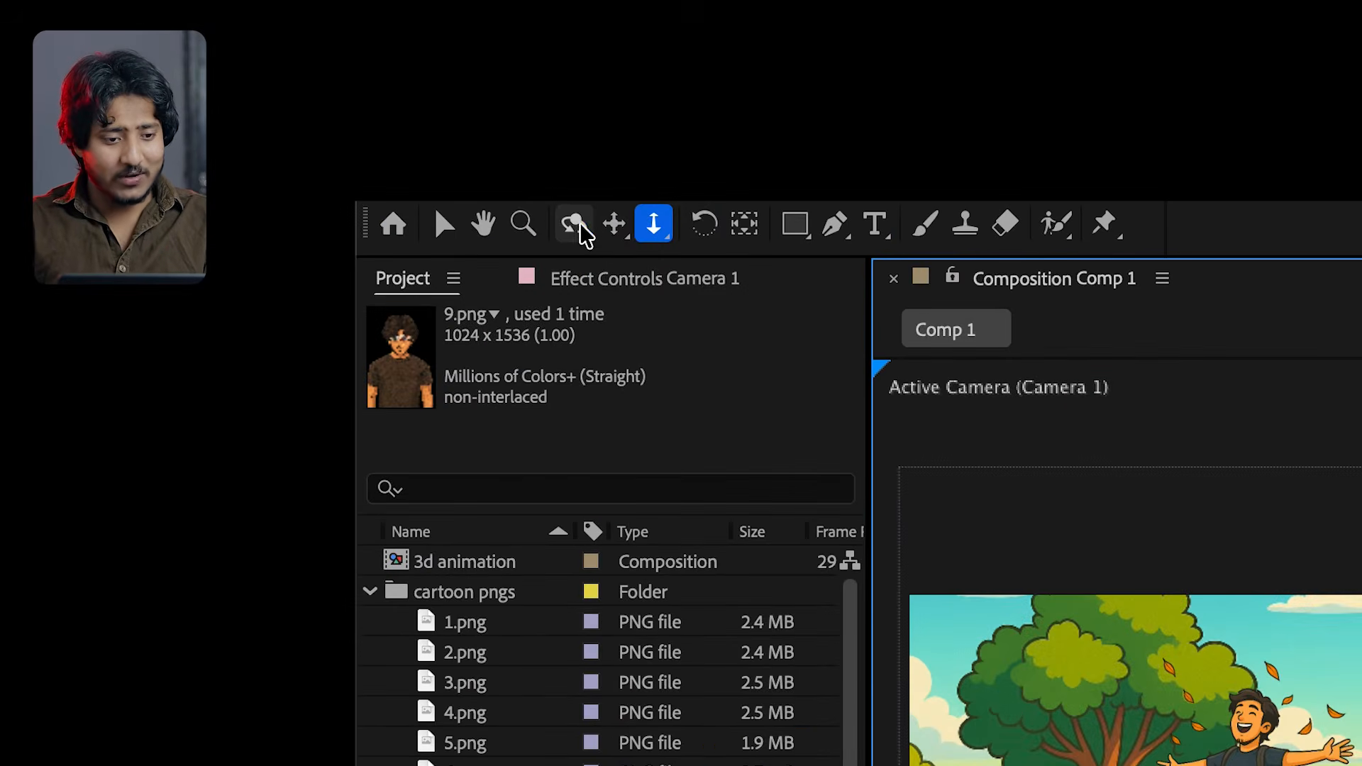
{"action": "left_click", "coordinate": [576, 222]}
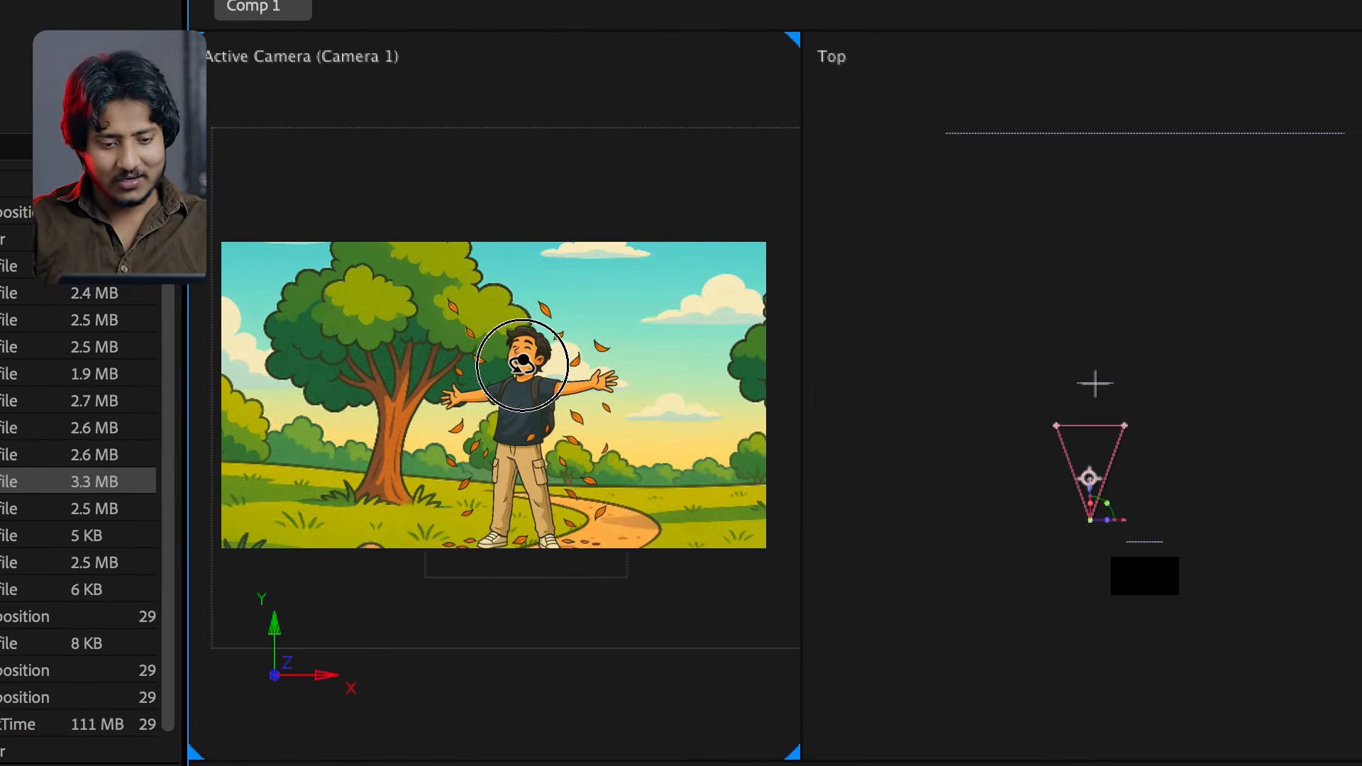
{"action": "mouse_move", "coordinate": [522, 364]}
{"action": "left_mouse_down"}
{"action": "mouse_move", "coordinate": [480, 364]}
{"action": "mouse_move", "coordinate": [526, 374]}
{"action": "mouse_move", "coordinate": [539, 362]}
{"action": "left_mouse_up"}
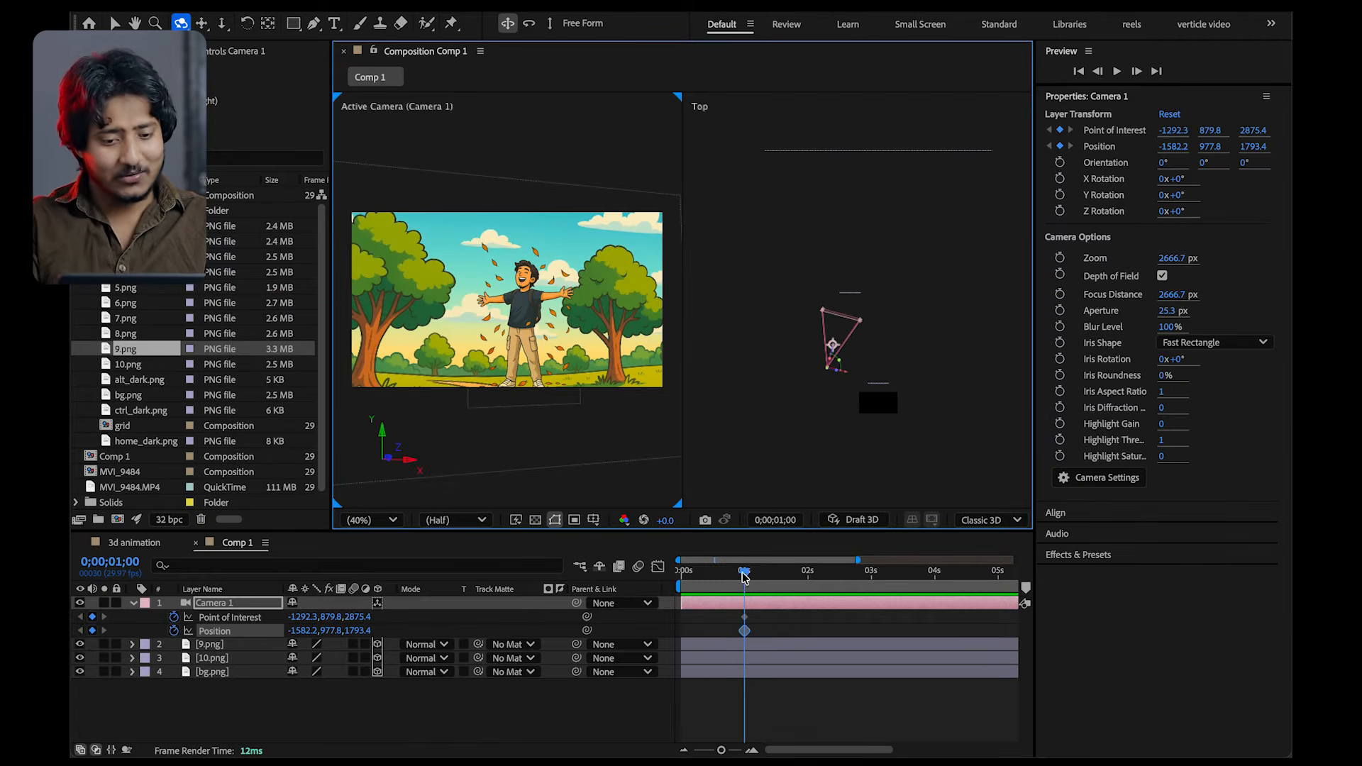
Reset Camera 1's Position and Point of Interest to their defaults at 0;00;00;00, keyframing the start of the move
{"action": "left_click_drag", "start_coordinate": [743, 576], "coordinate": [732, 576]}
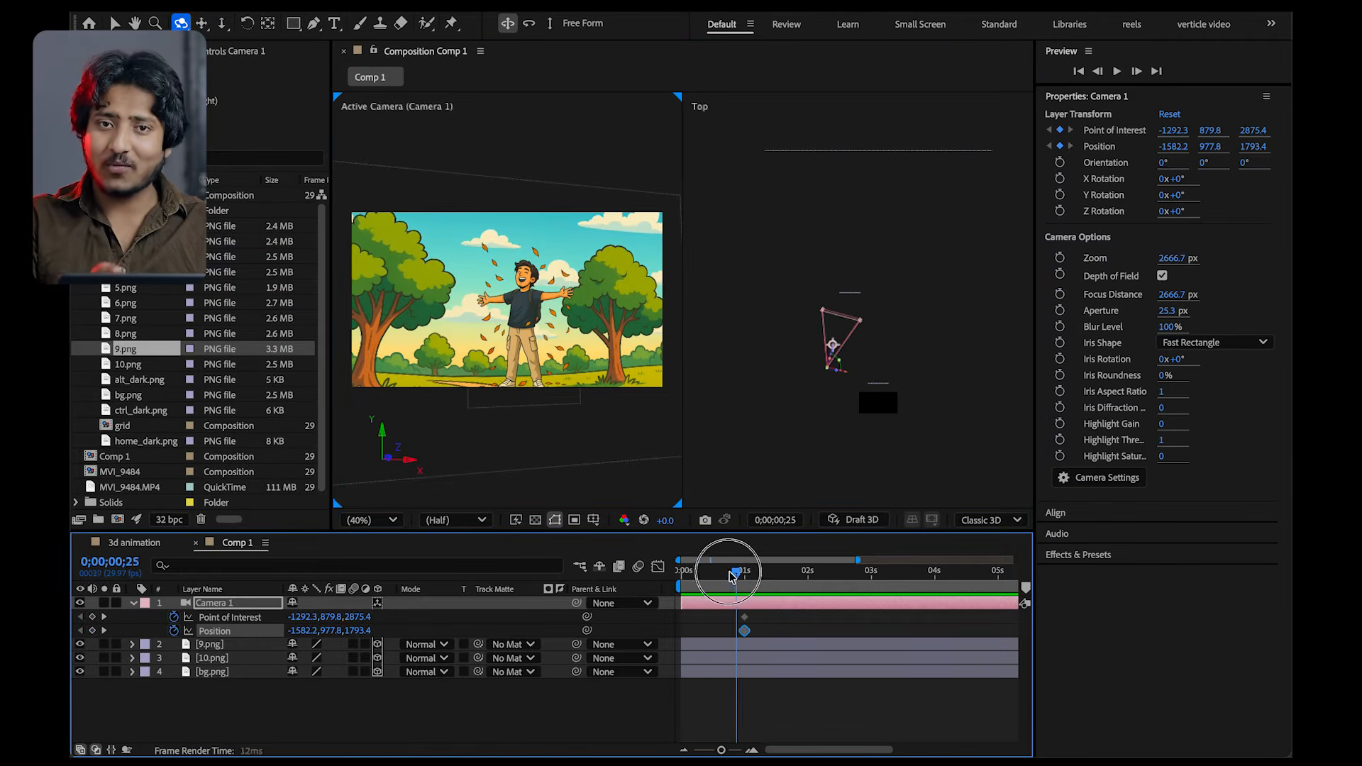
{"action": "right_click", "coordinate": [348, 632]}
{"action": "left_click", "coordinate": [381, 642]}
{"action": "right_click", "coordinate": [359, 617]}
{"action": "left_click", "coordinate": [381, 645]}
Preview the camera move from the start of Comp 1
{"action": "left_click_drag", "start_coordinate": [716, 576], "coordinate": [645, 585]}
{"action": "key", "text": "space"}
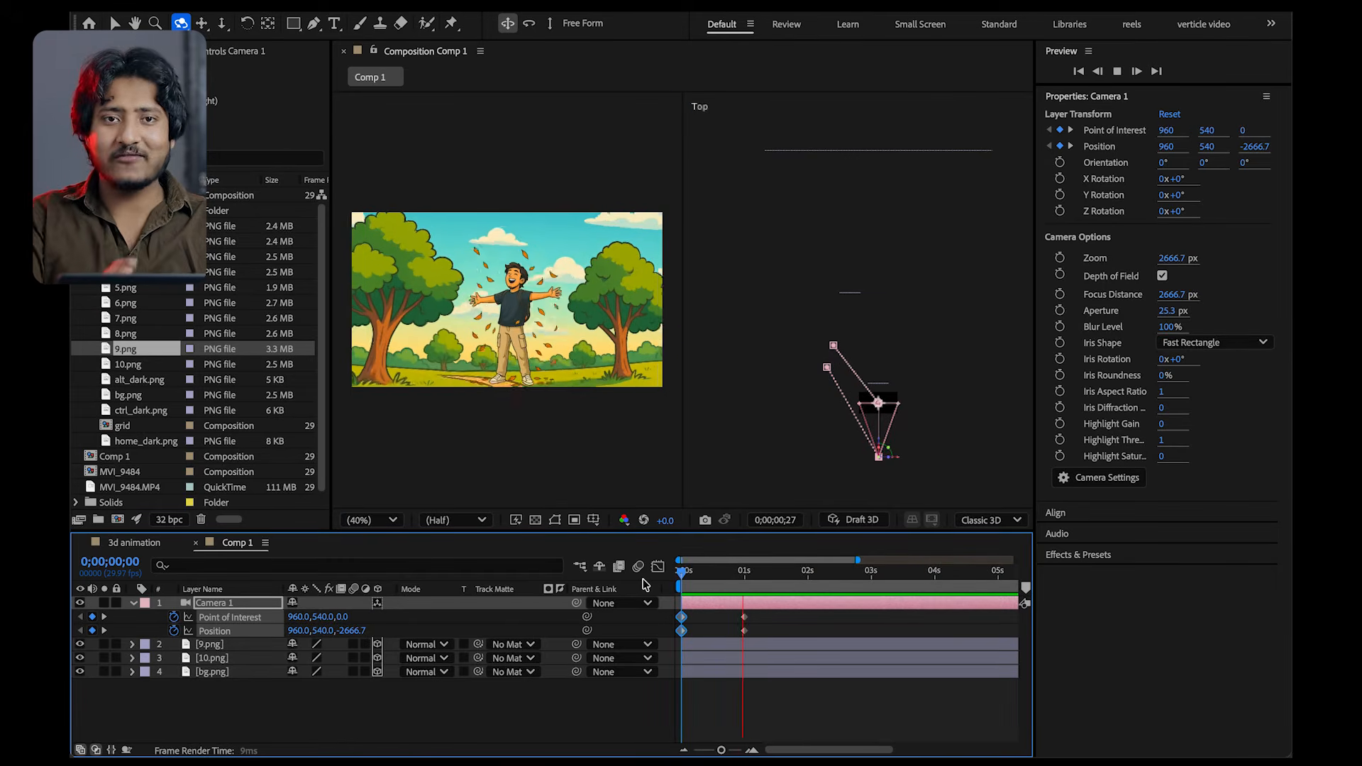
{"action": "key", "text": "space"}
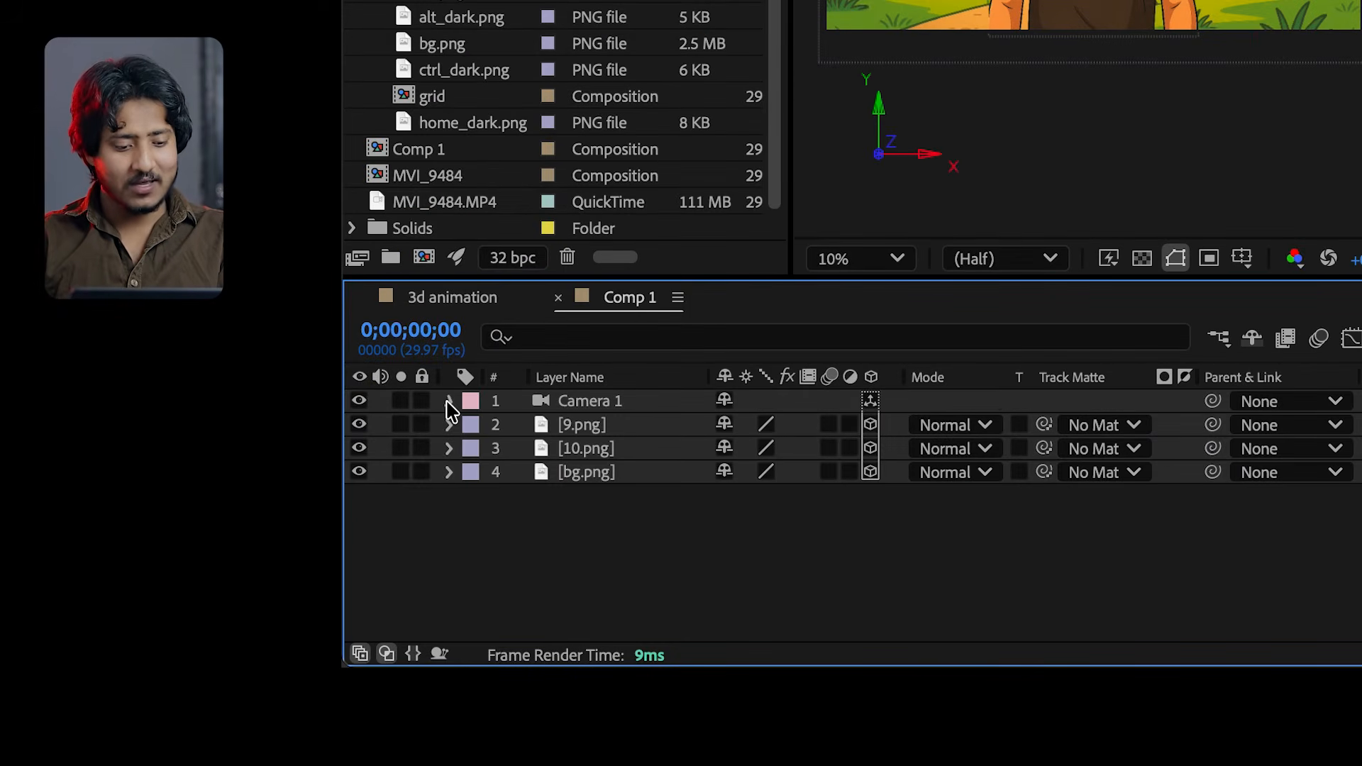
Reveal Camera 1's Camera Options and raise the Aperture to 221.3 pixels and the Blur Level to 298%
{"action": "left_click", "coordinate": [449, 401]}
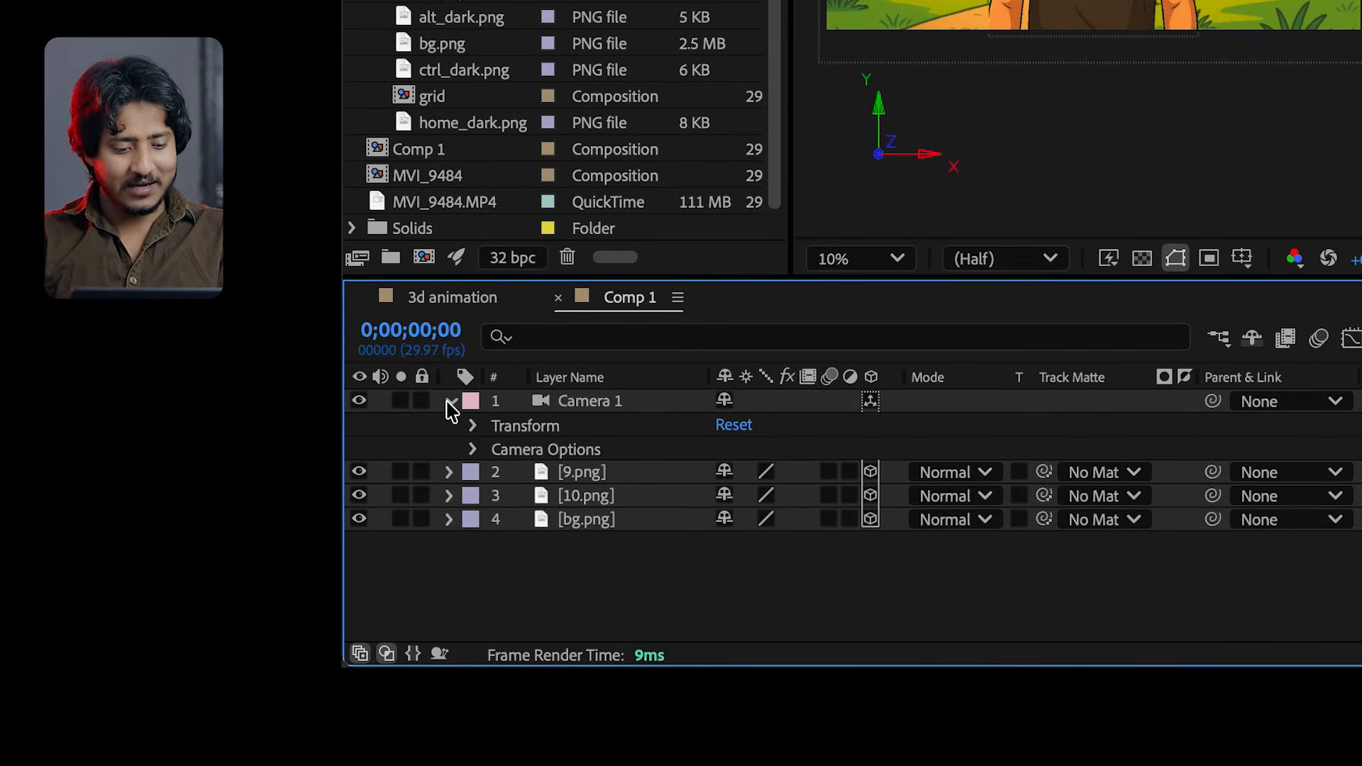
{"action": "left_click", "coordinate": [472, 450]}
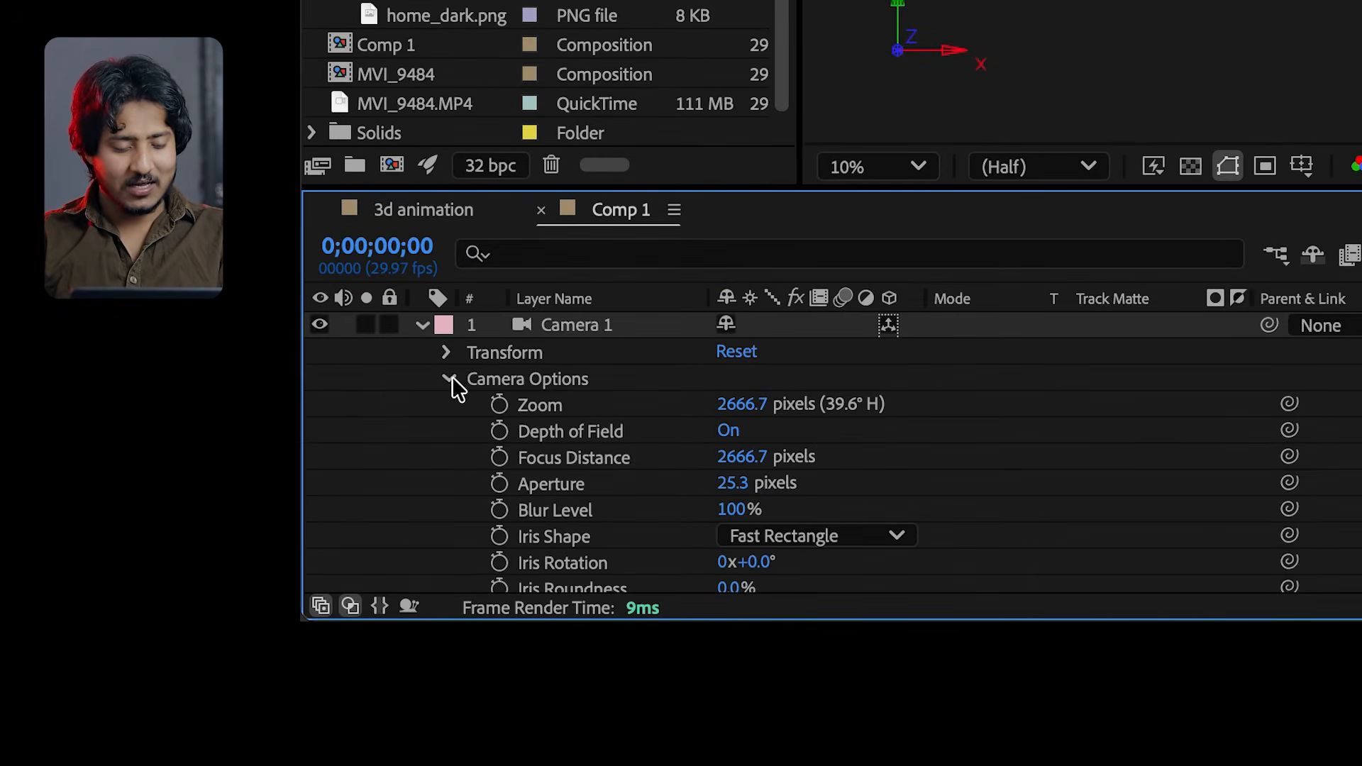
{"action": "scroll", "coordinate": [654, 479], "scroll_direction": "down", "scroll_amount": 5}
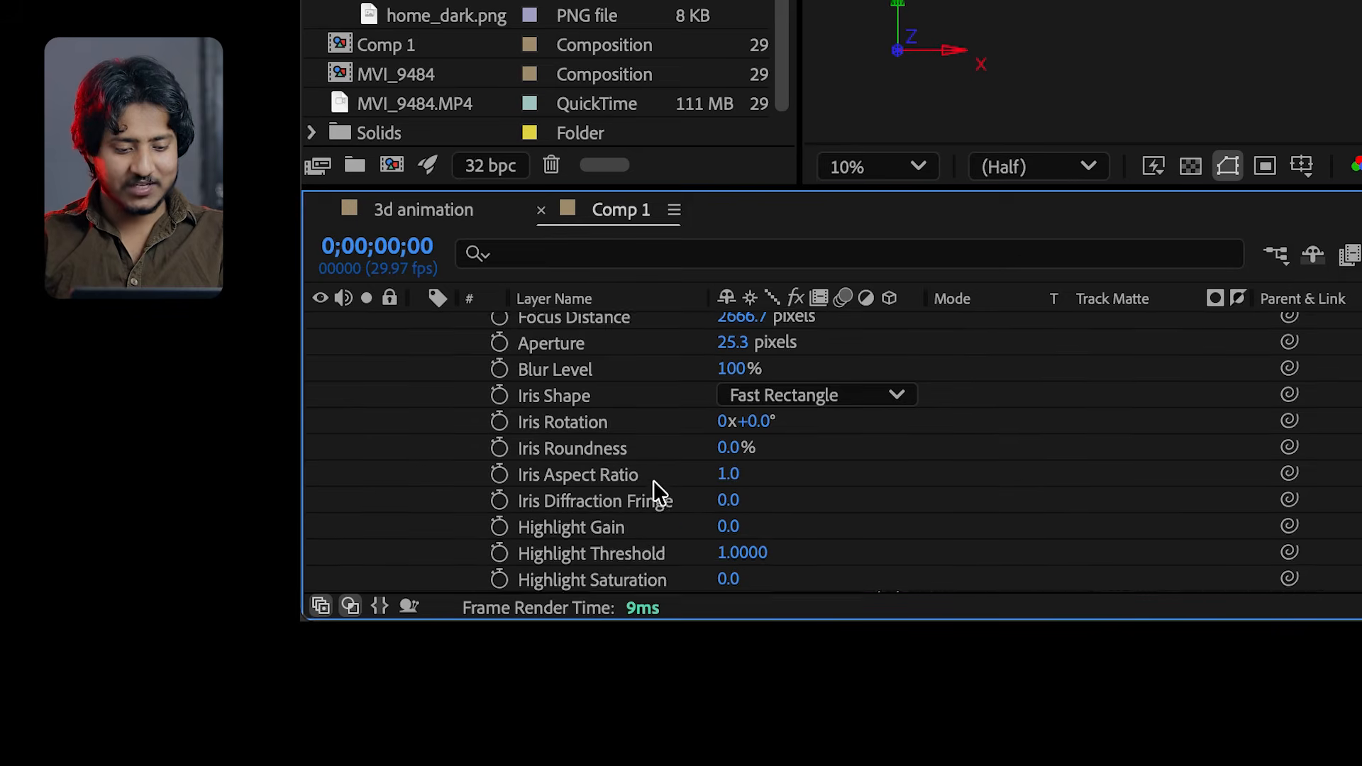
{"action": "scroll", "coordinate": [654, 480], "scroll_direction": "up", "scroll_amount": 3}
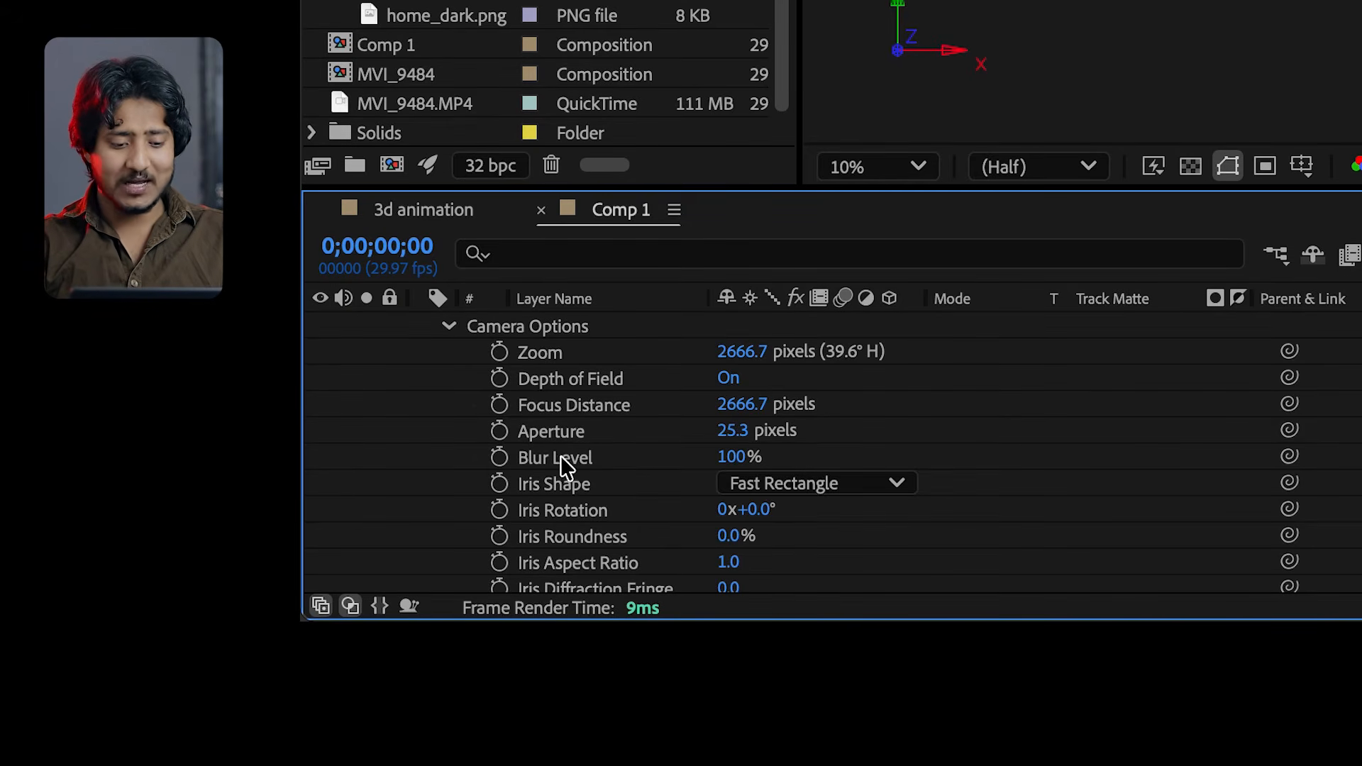
{"action": "left_click_drag", "start_coordinate": [732, 431], "coordinate": [926, 431]}
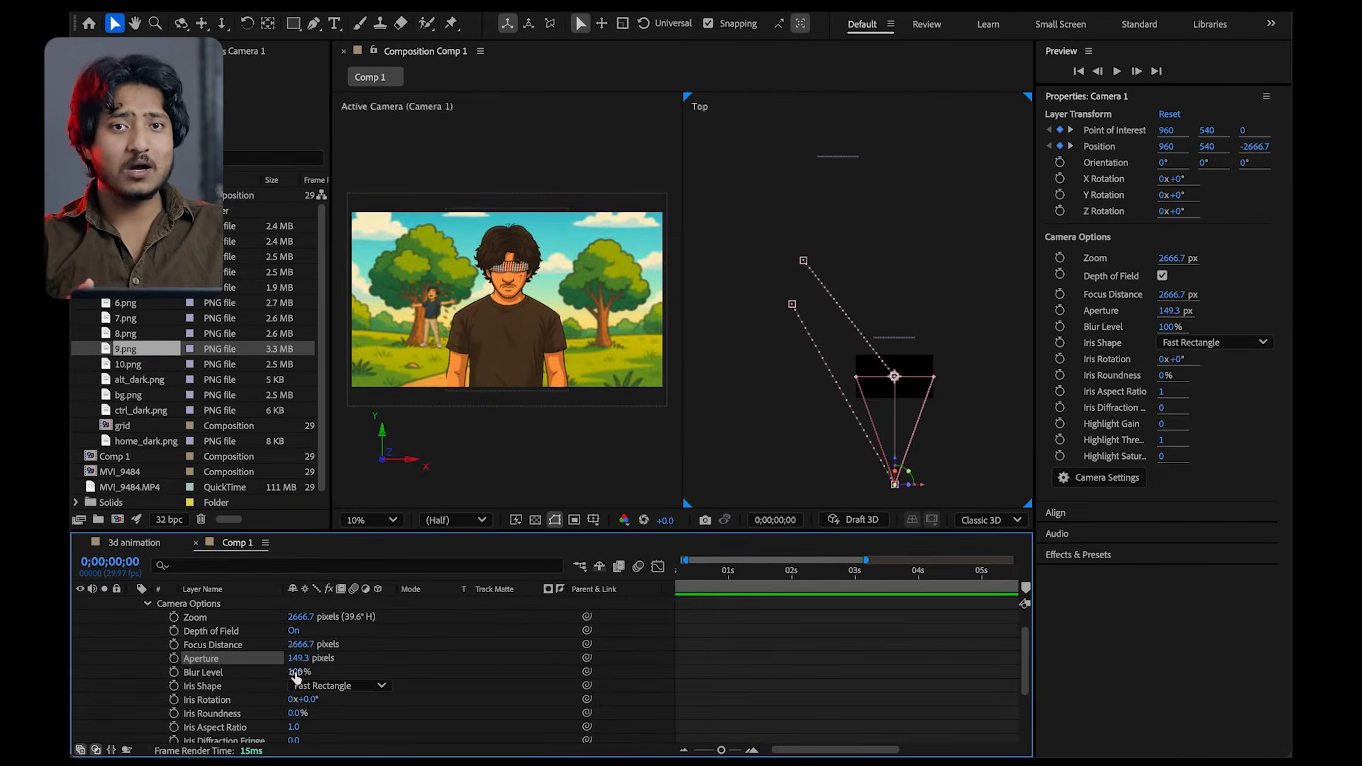
{"action": "left_click_drag", "start_coordinate": [731, 457], "coordinate": [798, 455]}
{"action": "left_click_drag", "start_coordinate": [334, 671], "coordinate": [424, 670]}
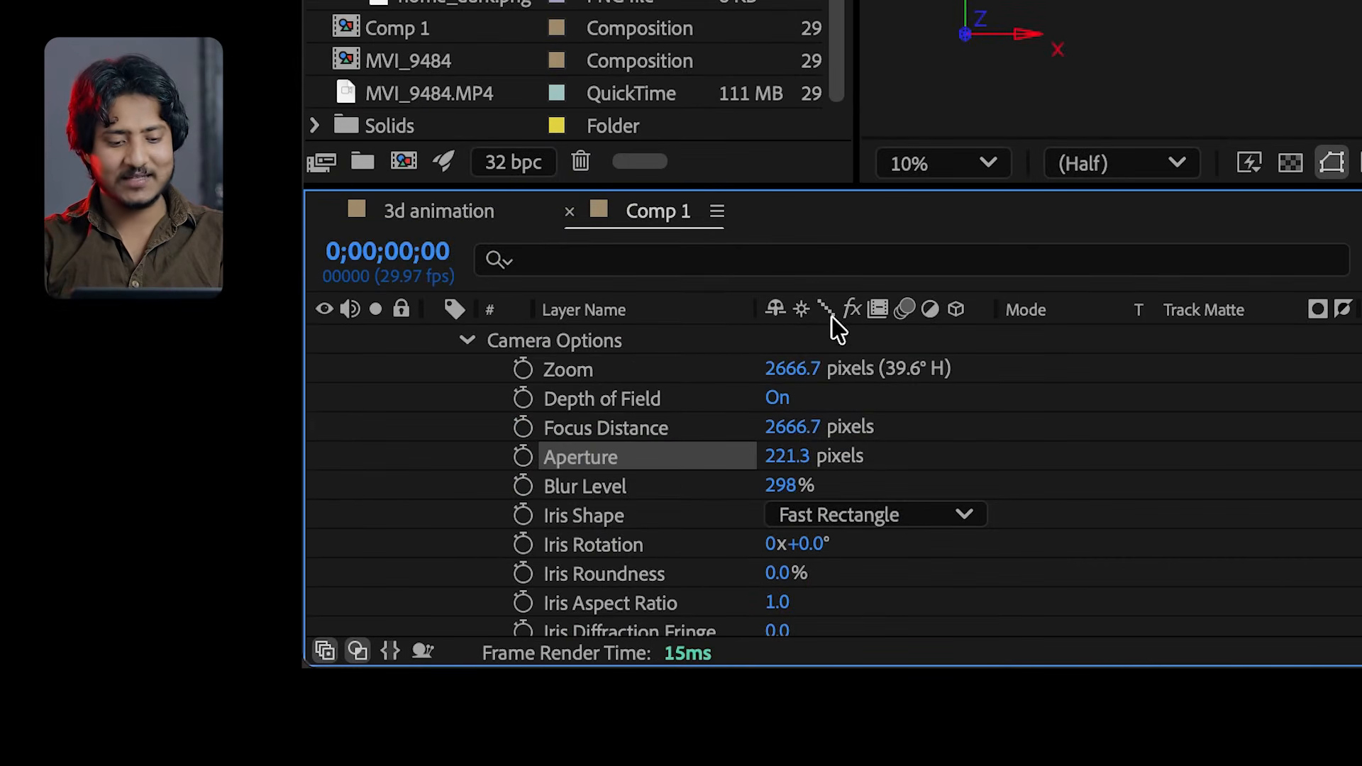
Set Camera 1's Focus Distance to 3631.7 pixels and keyframe it at 0;00;00;00
{"action": "left_click_drag", "start_coordinate": [787, 433], "coordinate": [1341, 490]}
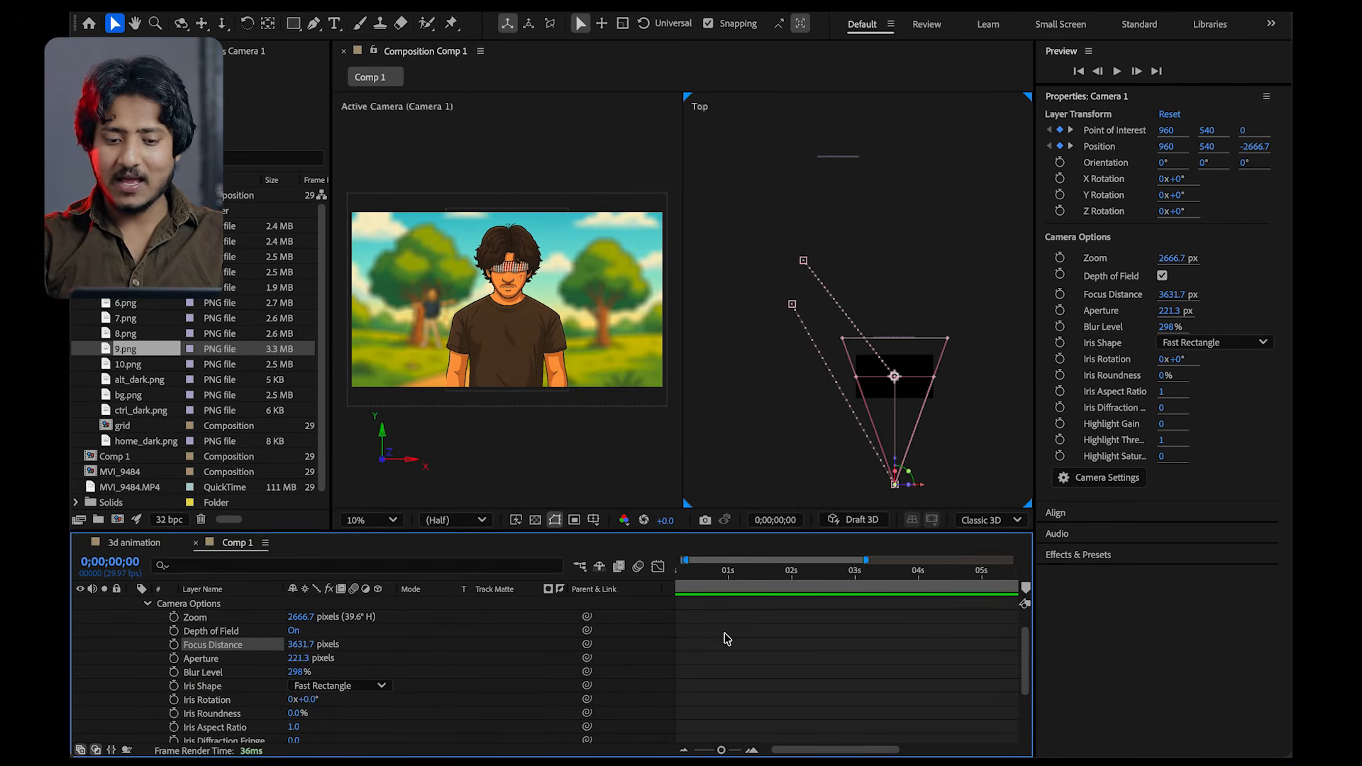
{"action": "left_click_drag", "start_coordinate": [720, 576], "coordinate": [563, 587]}
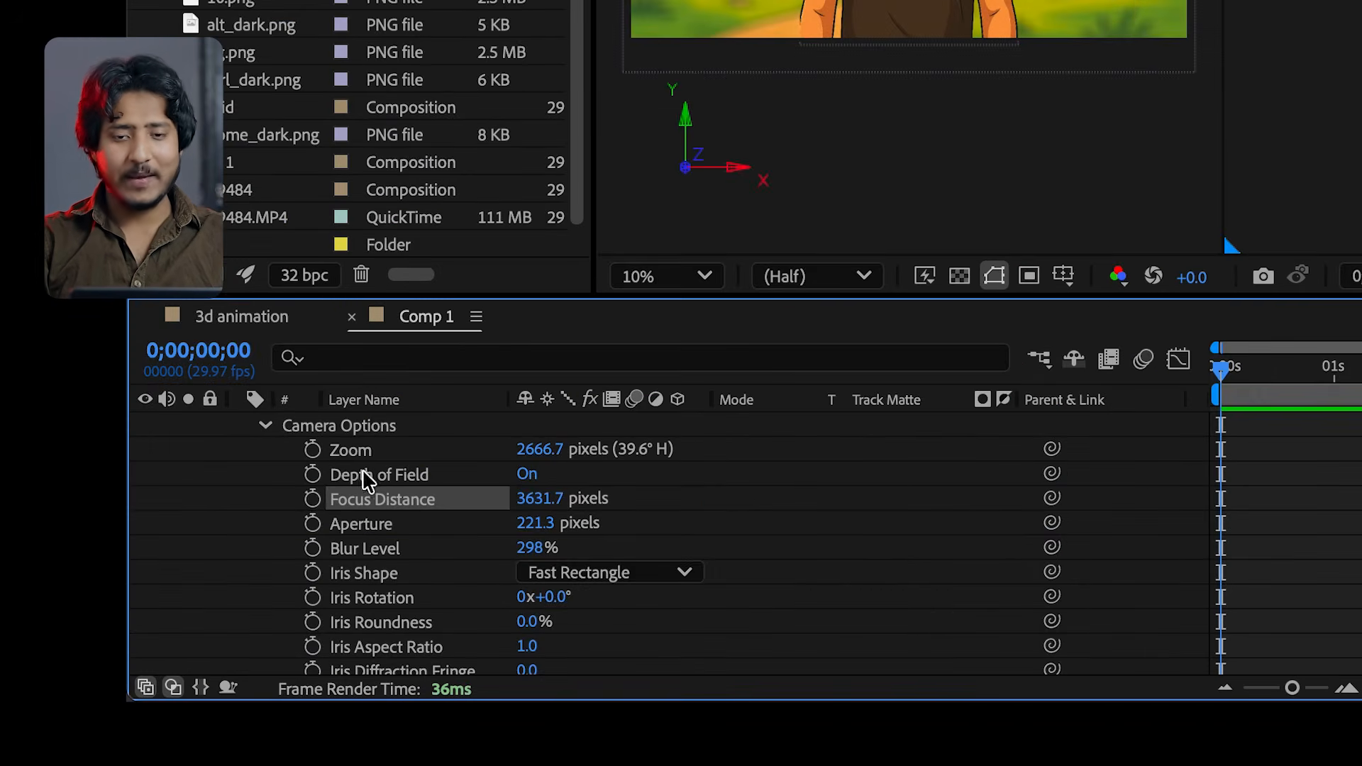
{"action": "left_click", "coordinate": [312, 499]}
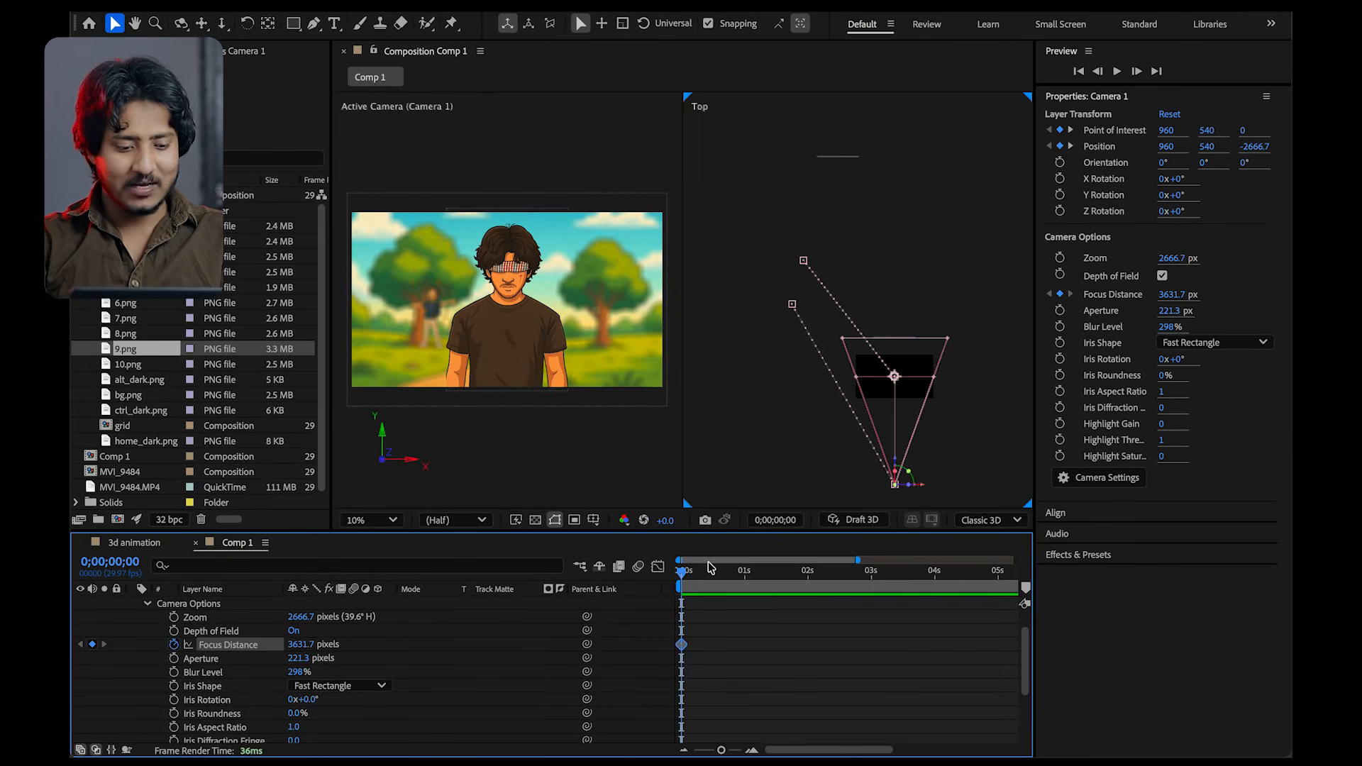
Show only Camera 1's keyframed properties and set the Focus Distance to 3845.7 pixels at 0;00;01;00
{"action": "key", "text": "u"}
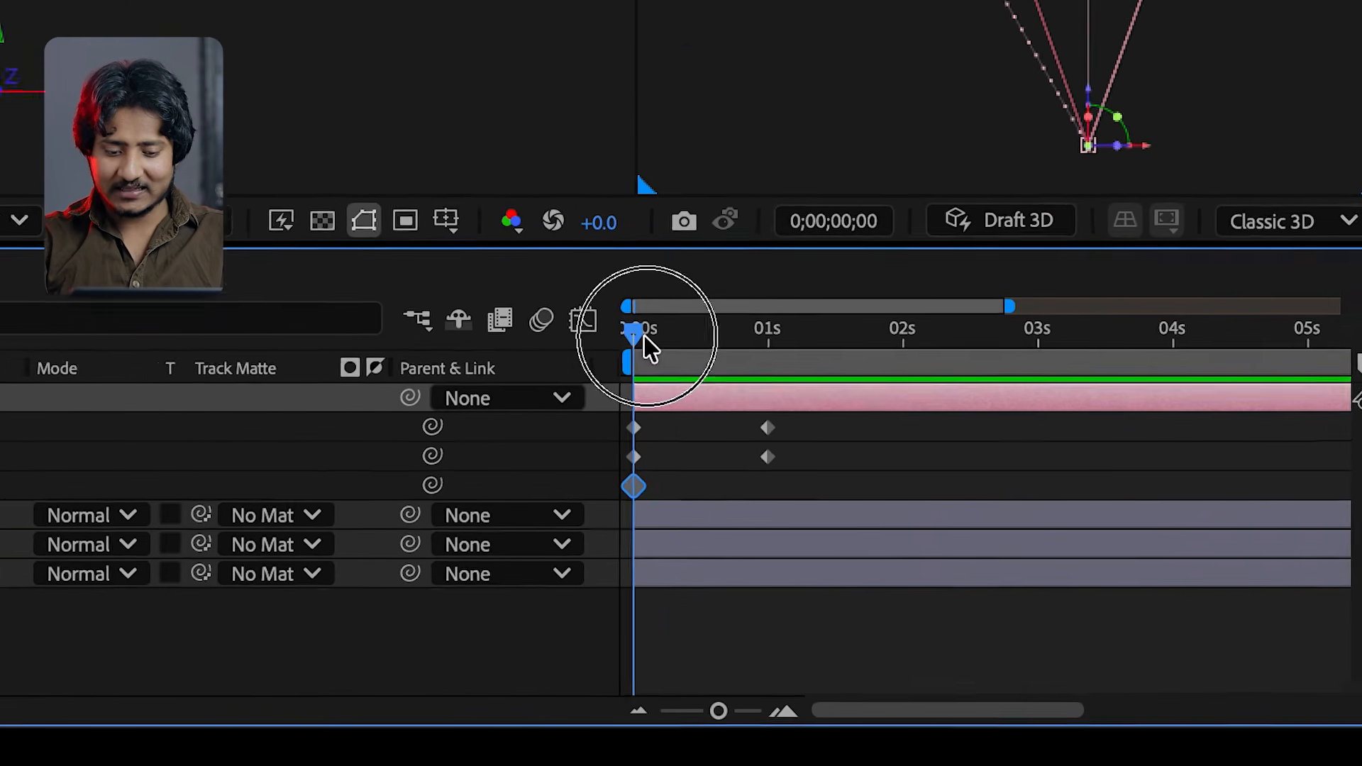
{"action": "left_click_drag", "start_coordinate": [684, 574], "coordinate": [742, 581]}
{"action": "left_click_drag", "start_coordinate": [773, 335], "coordinate": [790, 334]}
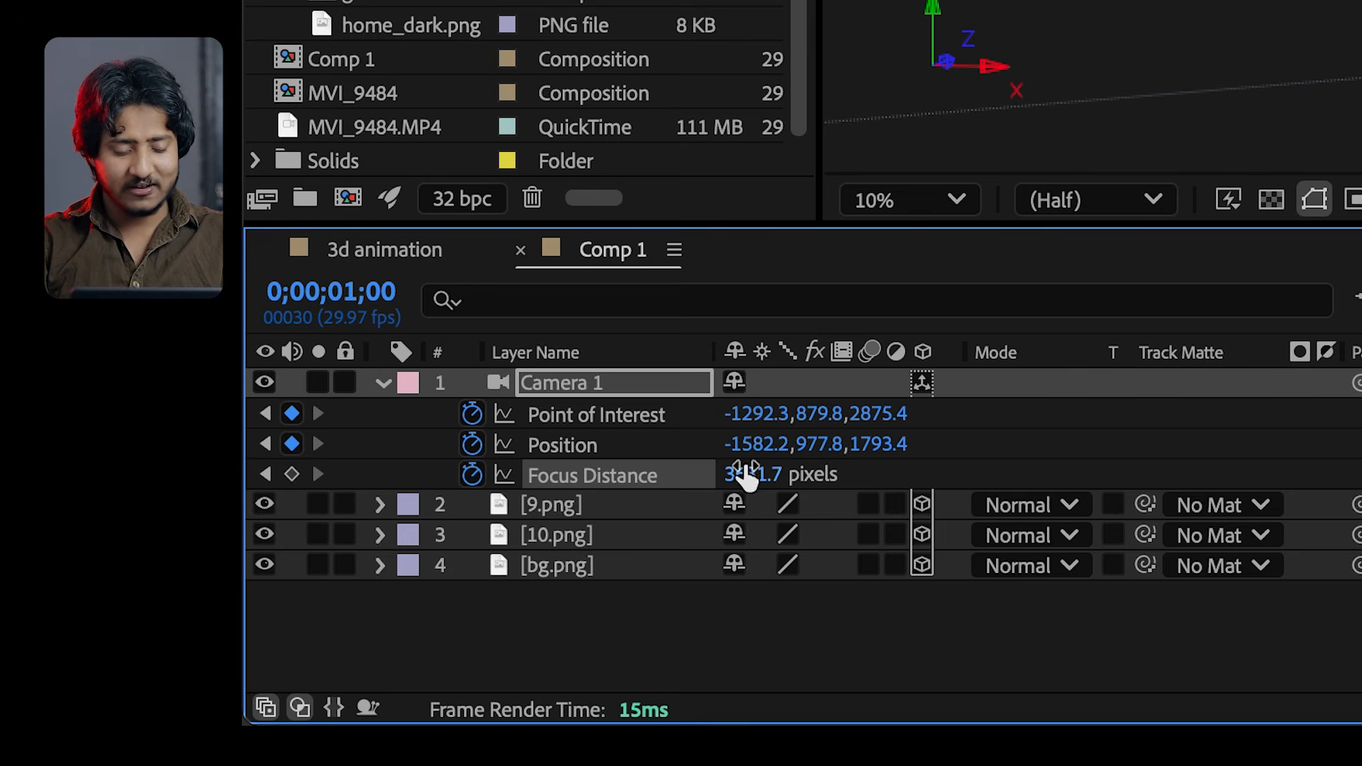
{"action": "left_click", "coordinate": [745, 472]}
{"action": "left_click_drag", "start_coordinate": [745, 468], "coordinate": [1184, 442]}
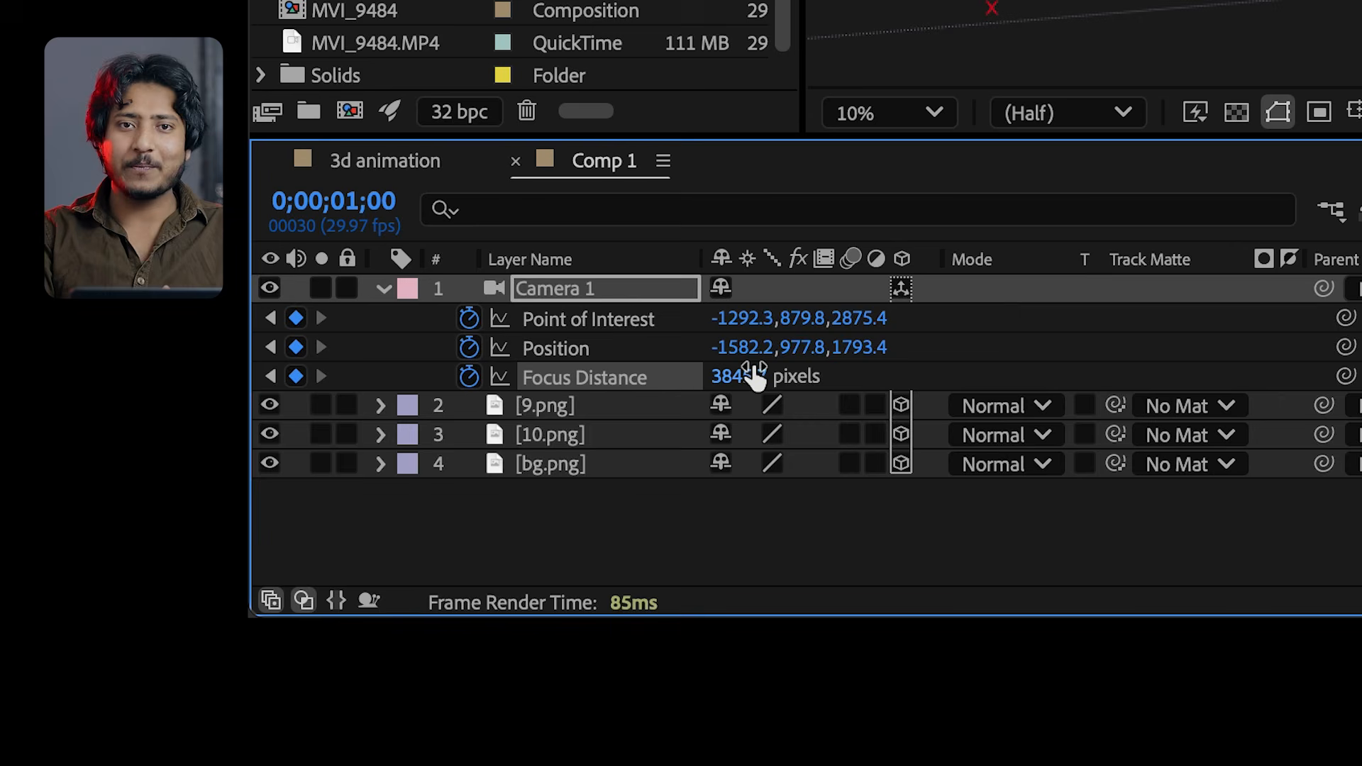
Reveal all of Camera 1's Camera Options again and lower the Aperture and Blur Level to soften the depth-of-field blur
{"action": "left_click", "coordinate": [384, 292]}
{"action": "scroll", "coordinate": [515, 470], "scroll_direction": "down", "scroll_amount": 5}
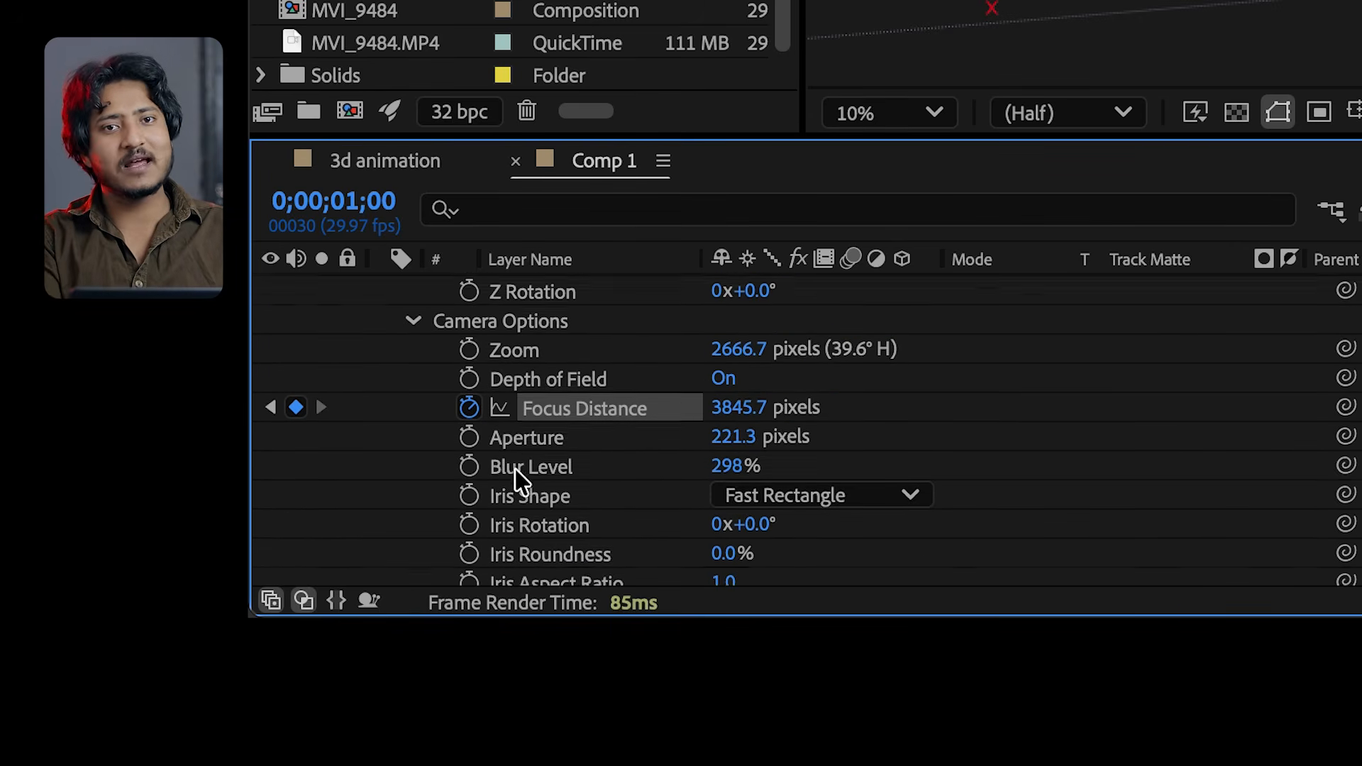
{"action": "left_click_drag", "start_coordinate": [667, 421], "coordinate": [627, 428]}
{"action": "left_click_drag", "start_coordinate": [730, 452], "coordinate": [653, 456]}
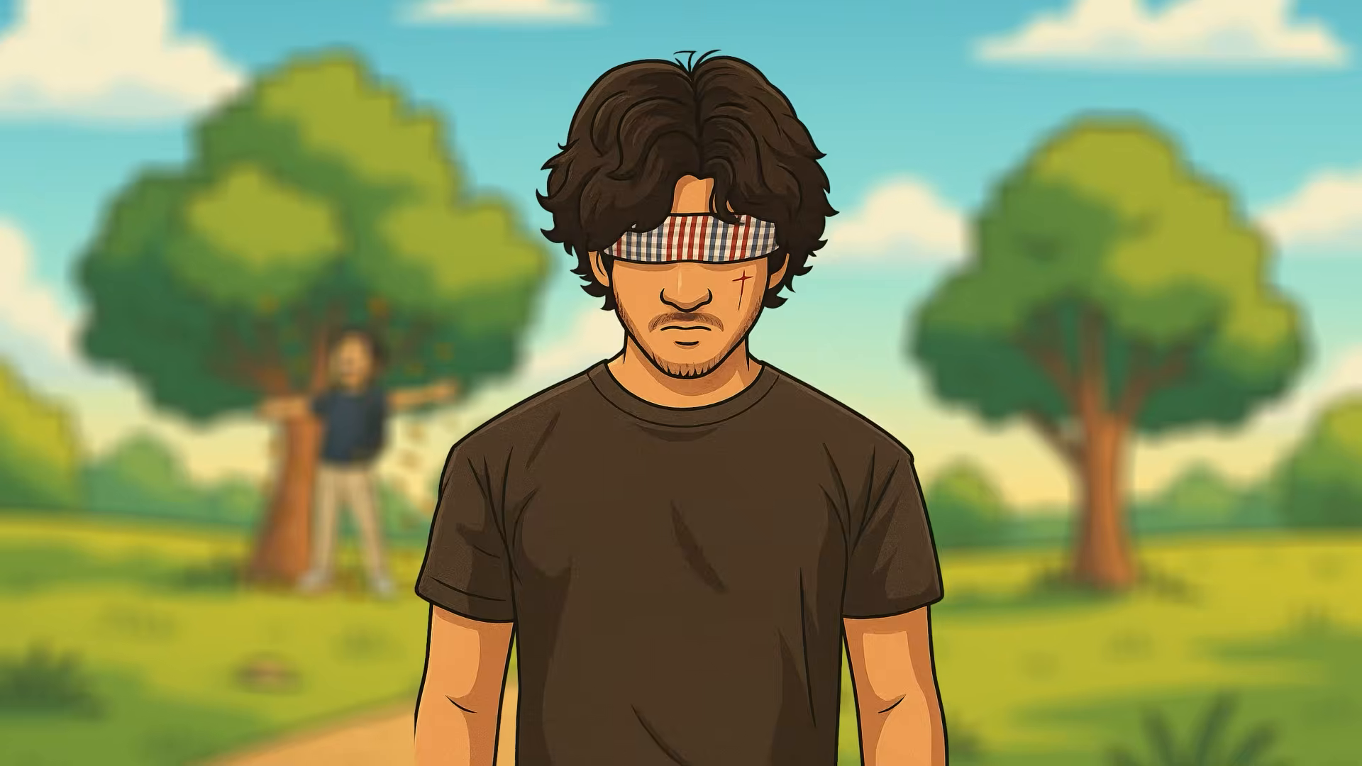